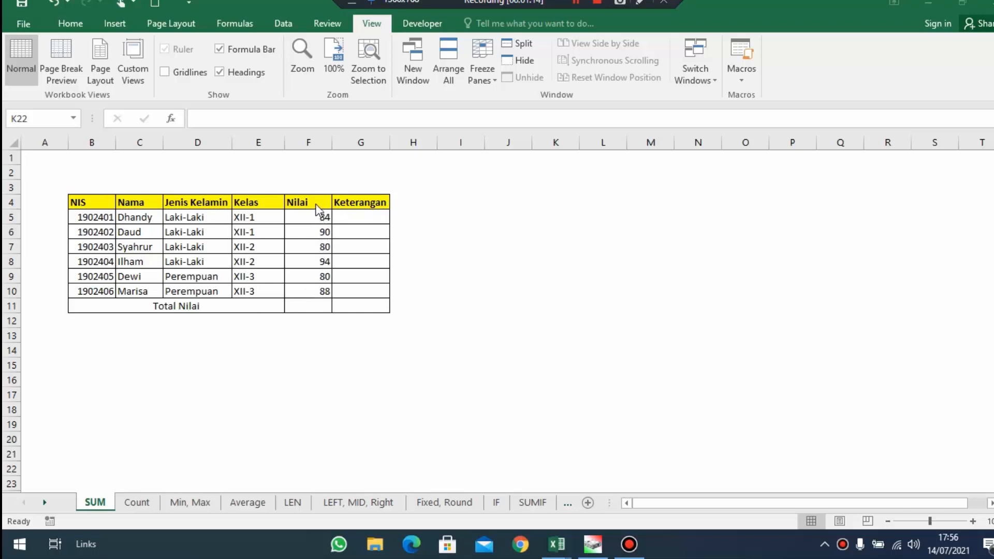
Total the Nilai scores in F11 of the SUM sheet with =SUM(F5:F10)
left_click(315, 308)
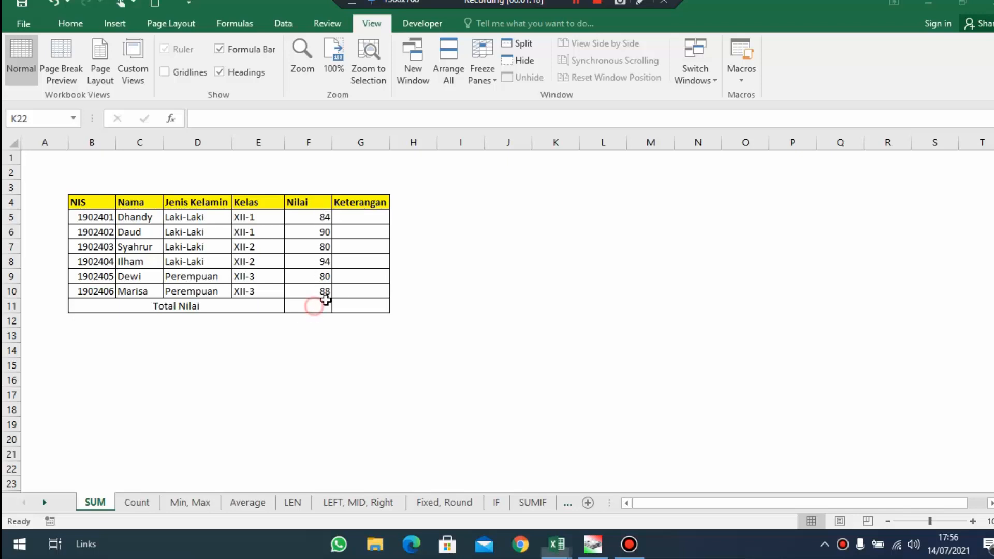
left_click(323, 305)
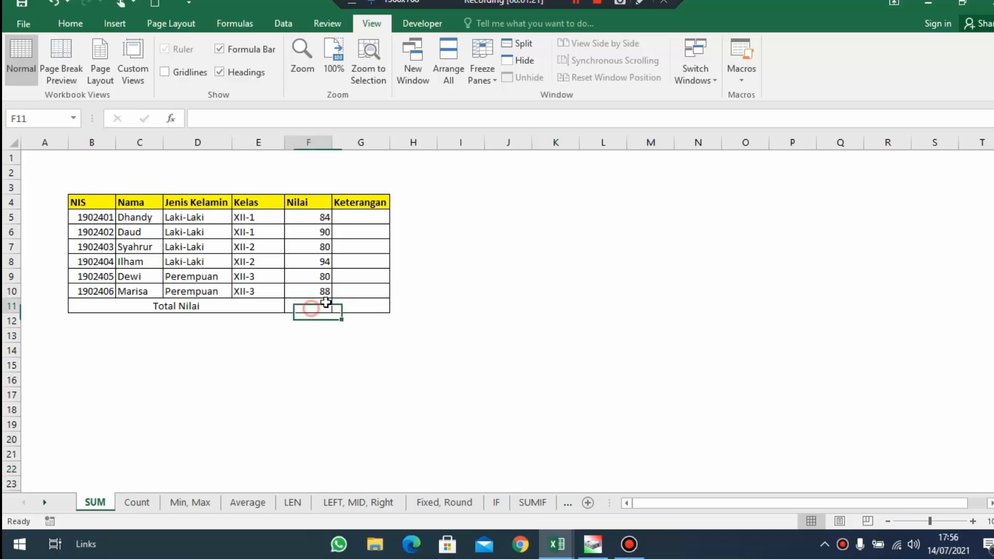
left_click(228, 111)
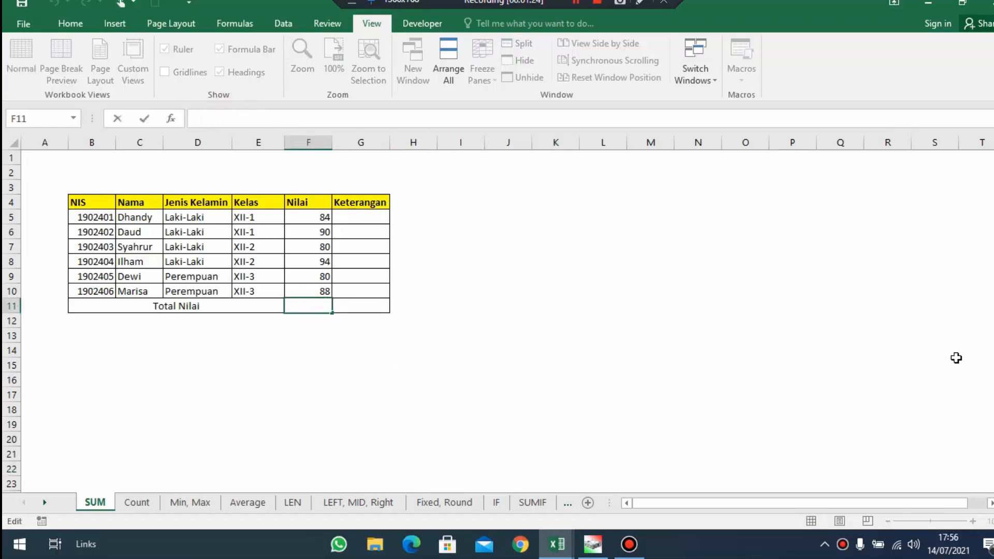
type("=SUM")
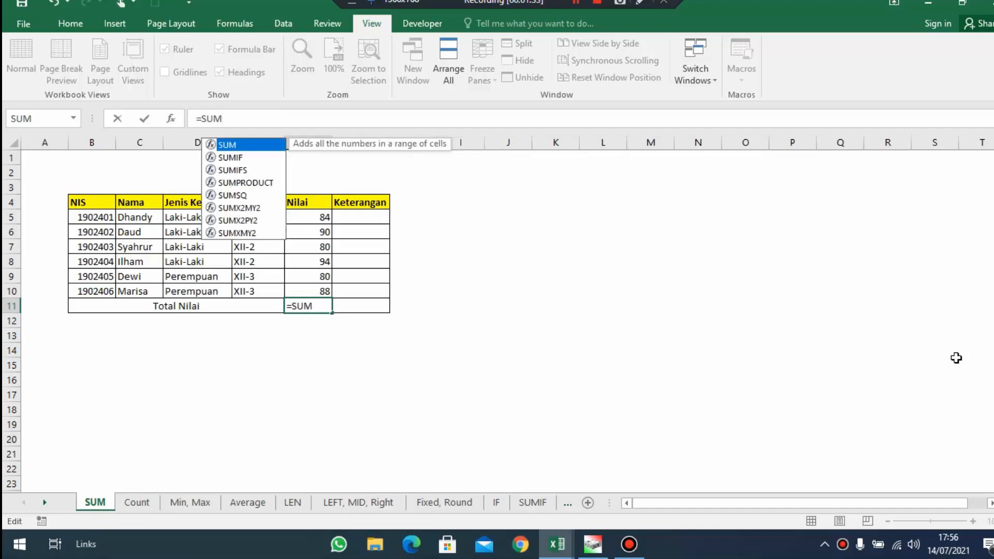
type("(")
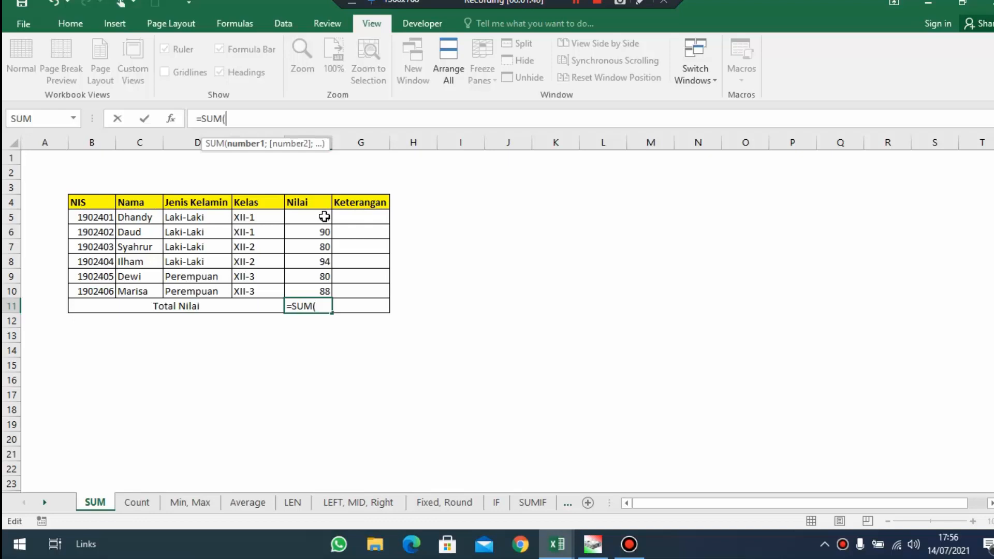
left_click_drag(324, 216, 326, 290)
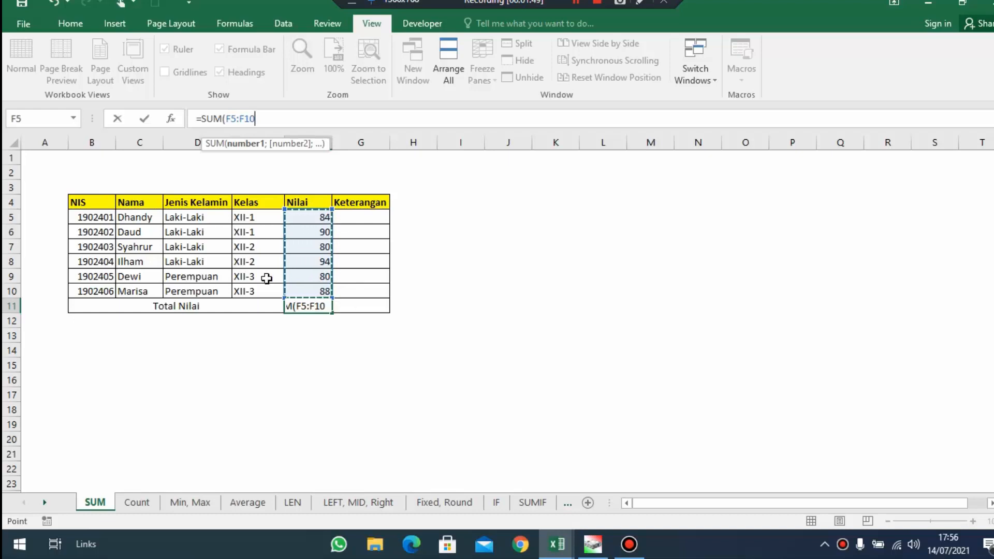
key("Return")
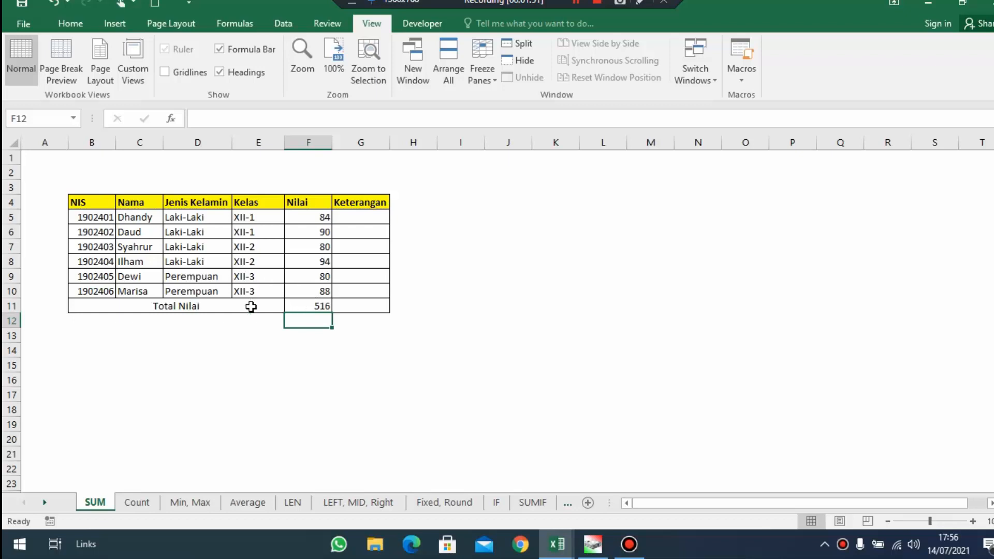
left_click_drag(326, 305, 249, 308)
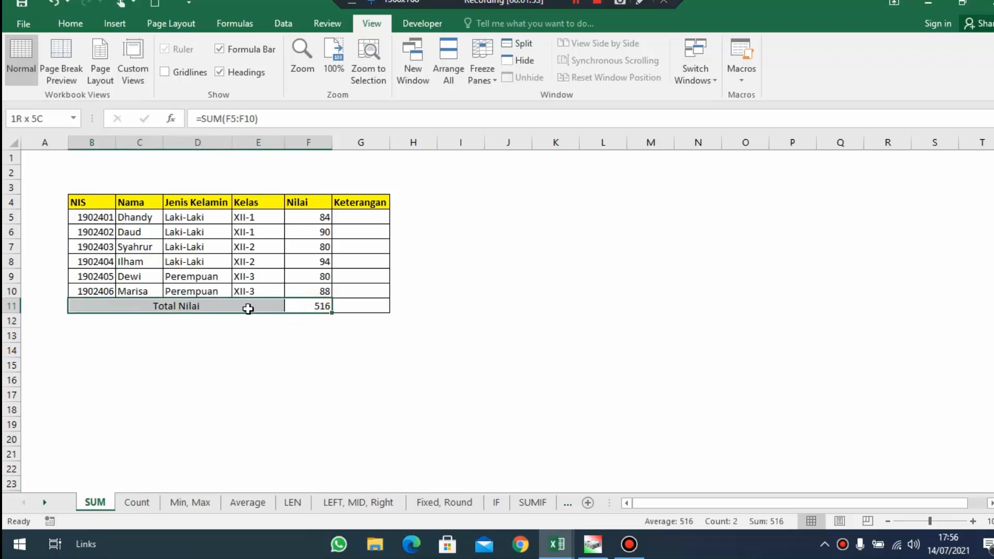
left_click_drag(322, 215, 318, 295)
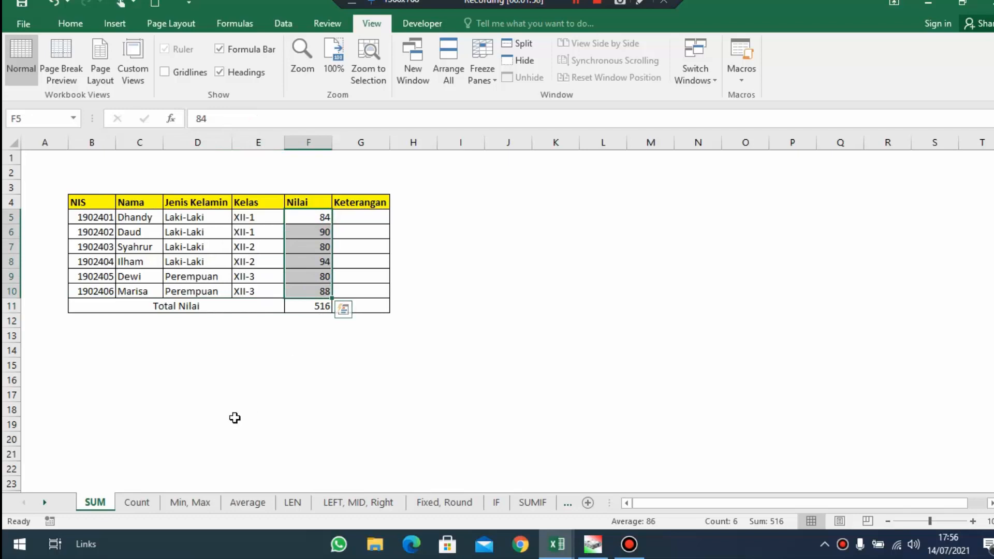
On the Count sheet, count the students in F10 from their Nilai scores with =COUNT(E3:E8)
left_click(137, 503)
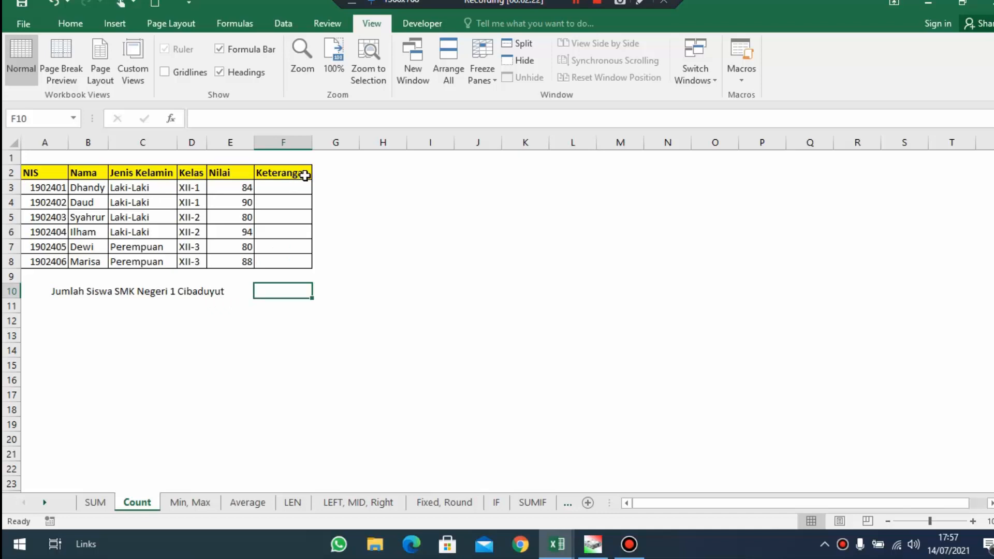
type("=")
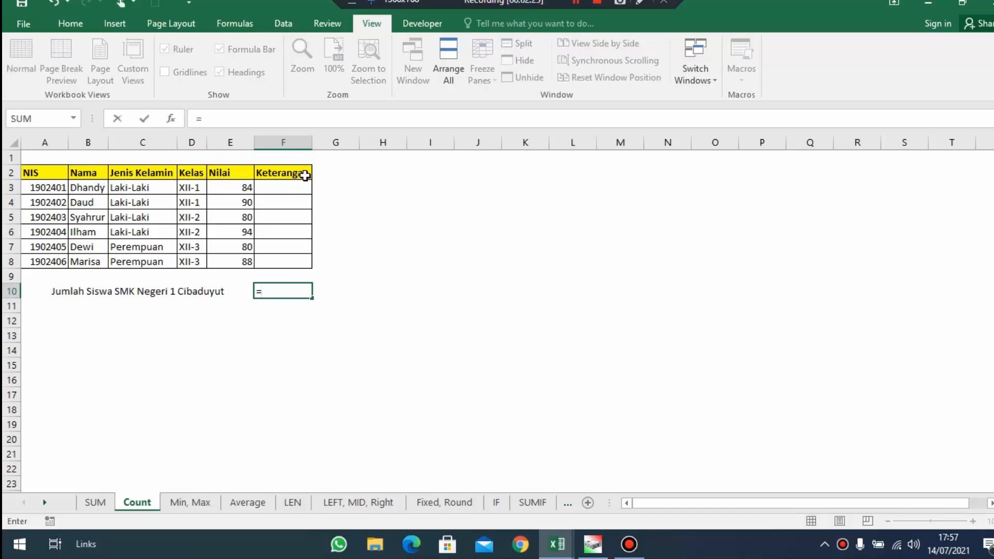
type("COUNT(")
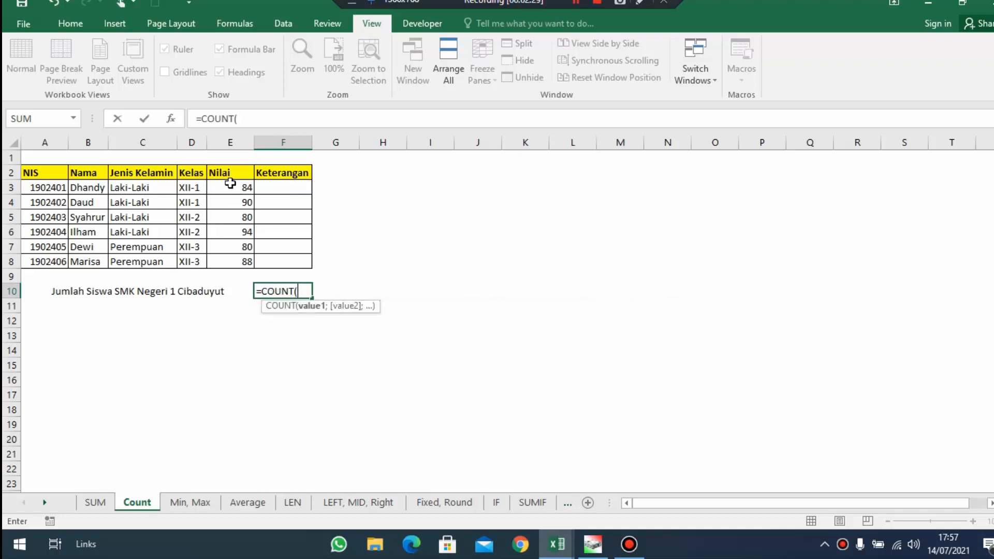
left_click_drag(231, 188, 236, 261)
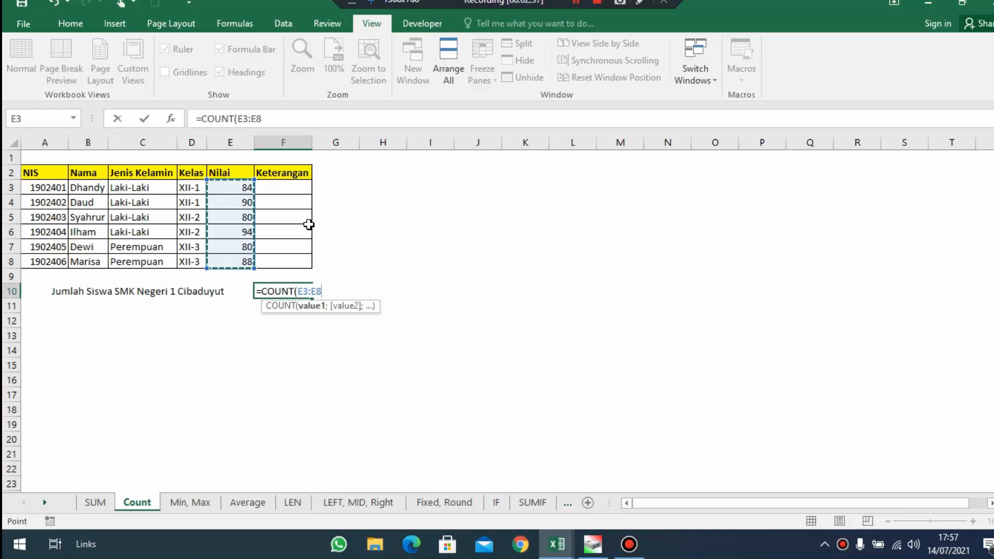
key("Return")
left_click(284, 290)
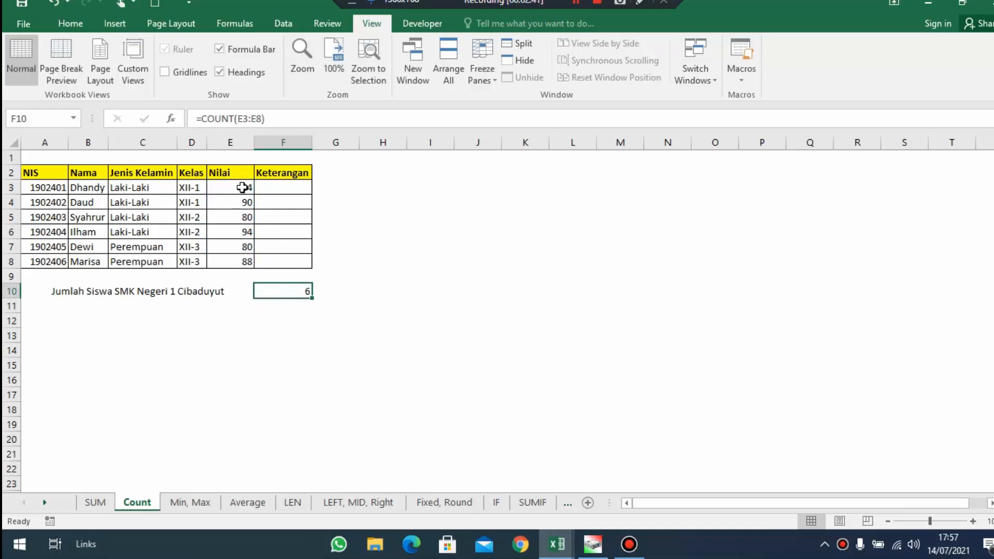
left_click_drag(242, 189, 248, 261)
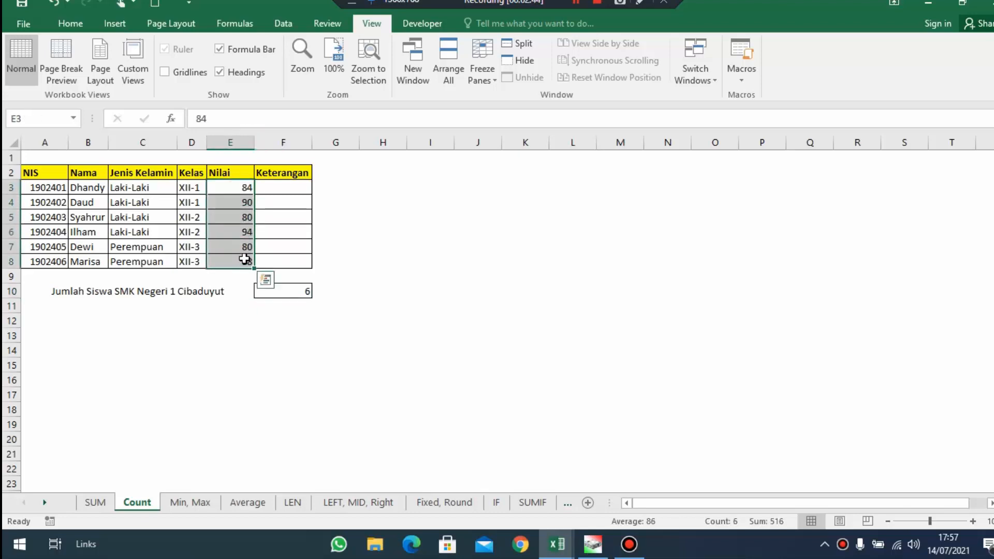
left_click(411, 274)
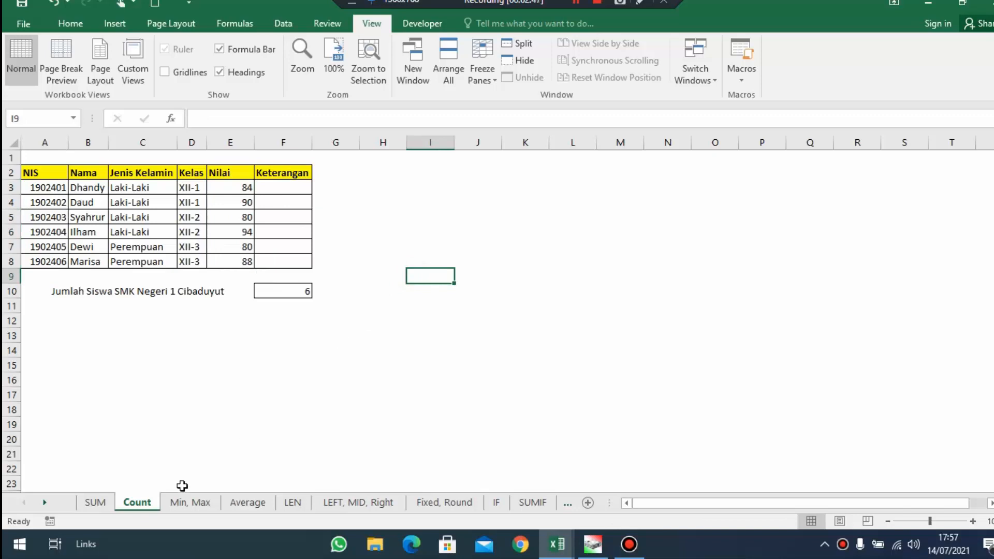
On the Min, Max sheet, calculate Nilai Terbesar in E13 with =MAX(E5:E10)
left_click(184, 511)
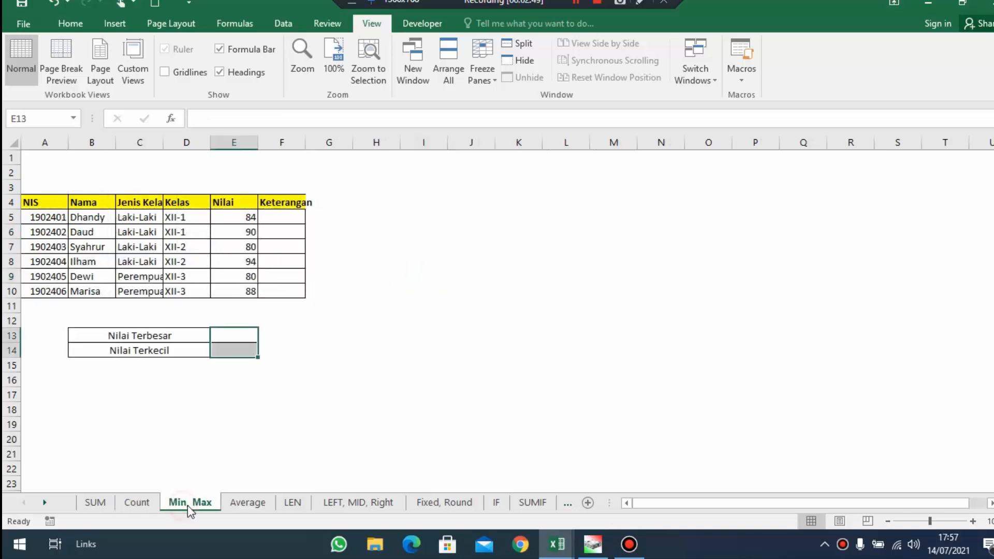
left_click(281, 380)
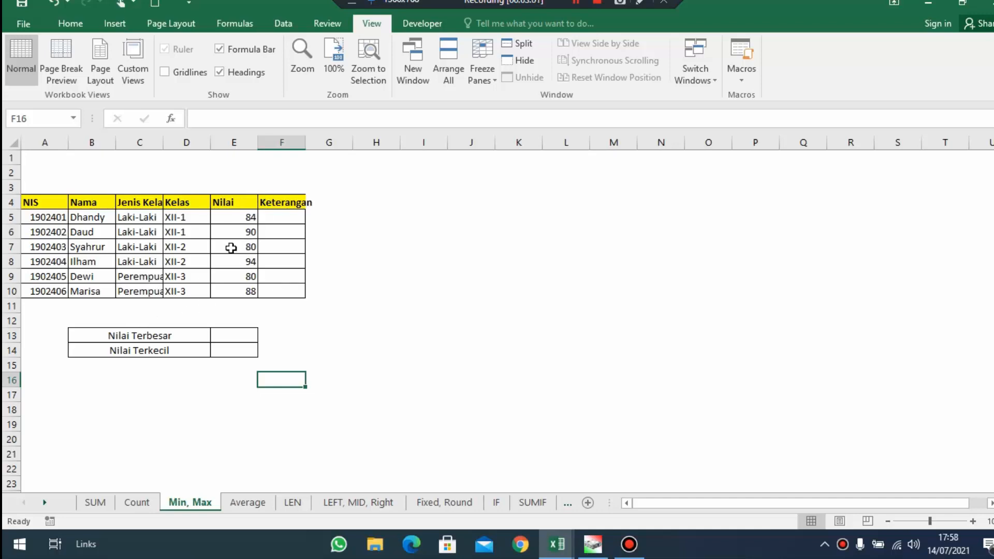
left_click_drag(246, 284, 220, 217)
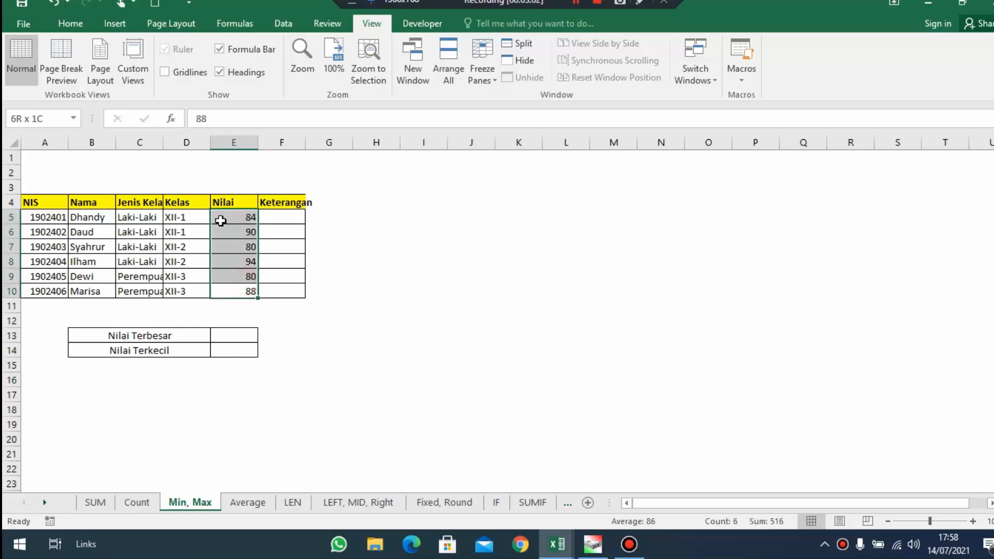
left_click(149, 334)
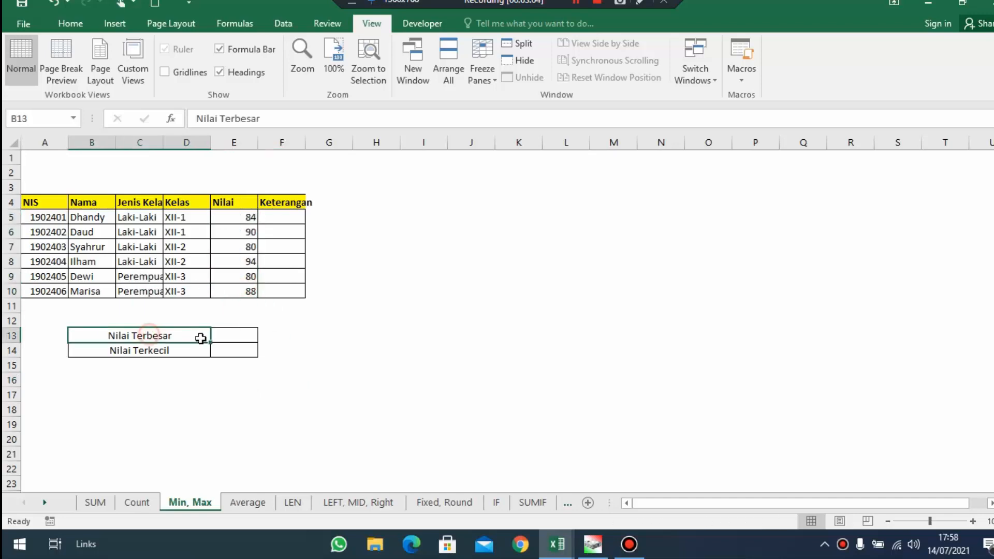
left_click(233, 336)
type("=")
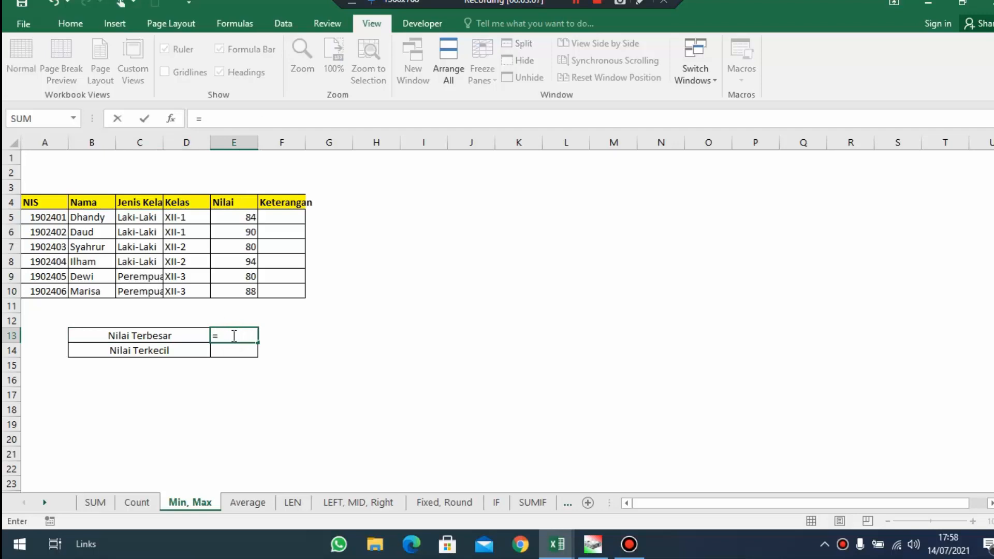
type("MAX(")
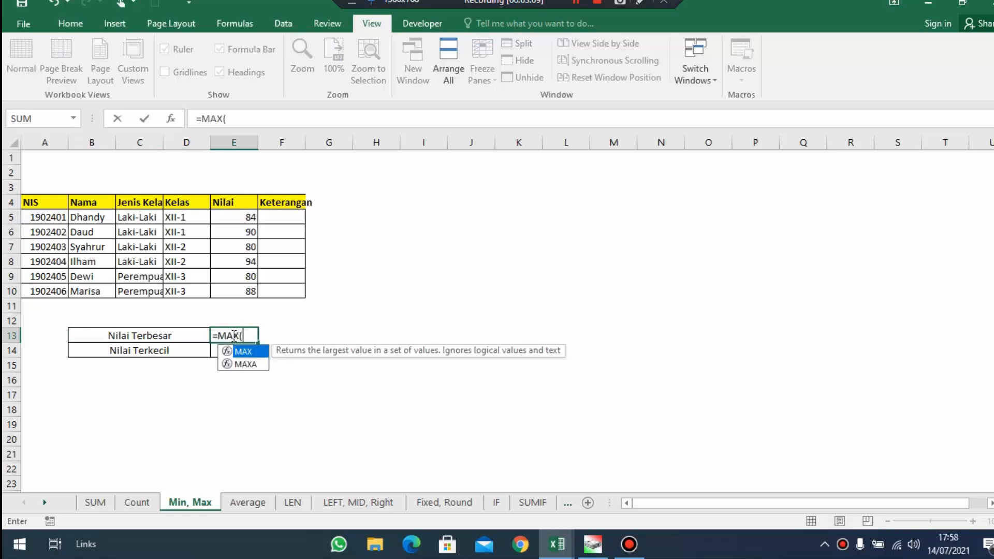
left_click_drag(249, 217, 248, 290)
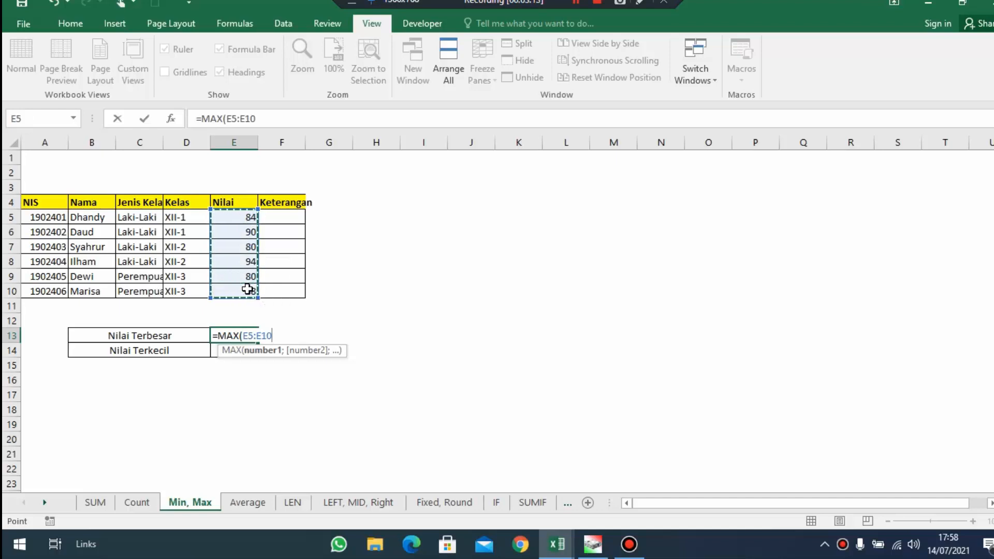
key("Return")
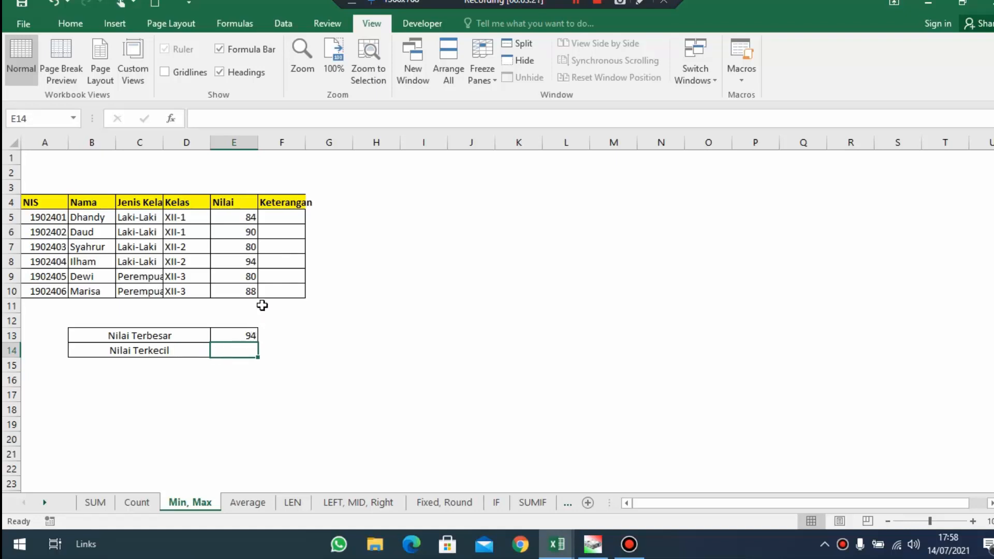
Calculate Nilai Terkecil in E14 with =MIN(E5:E10)
type("=")
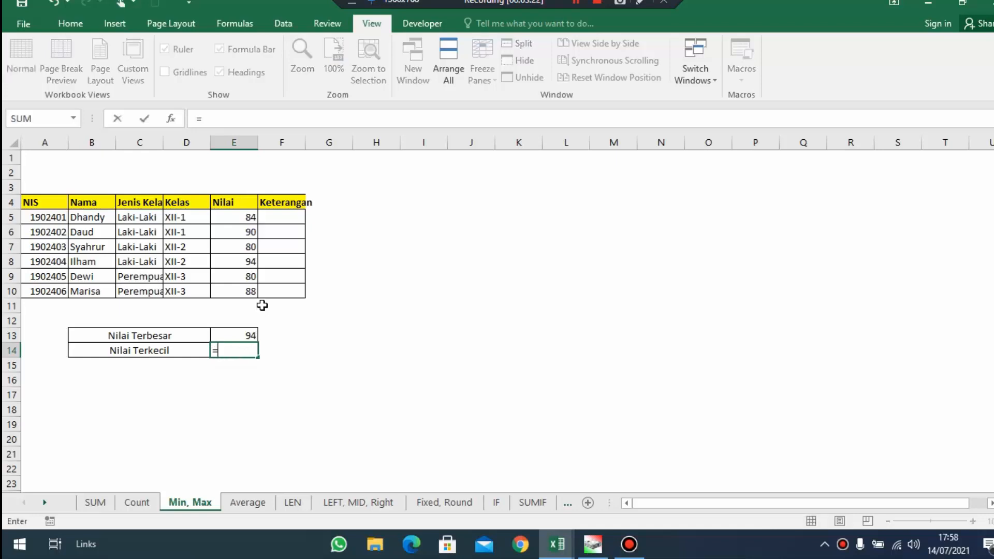
type("MIN")
type("(")
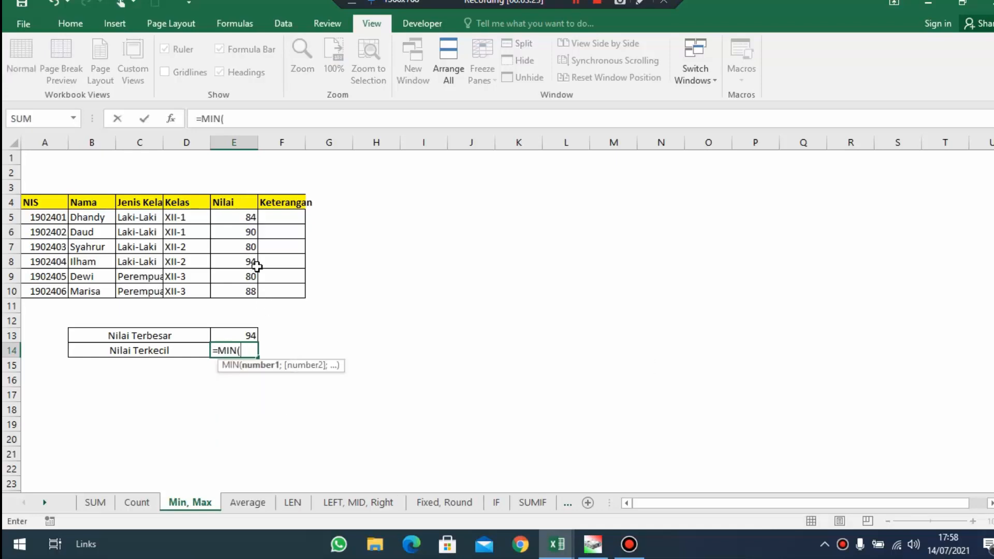
left_click(251, 217)
left_click_drag(250, 234, 251, 301)
key("Return")
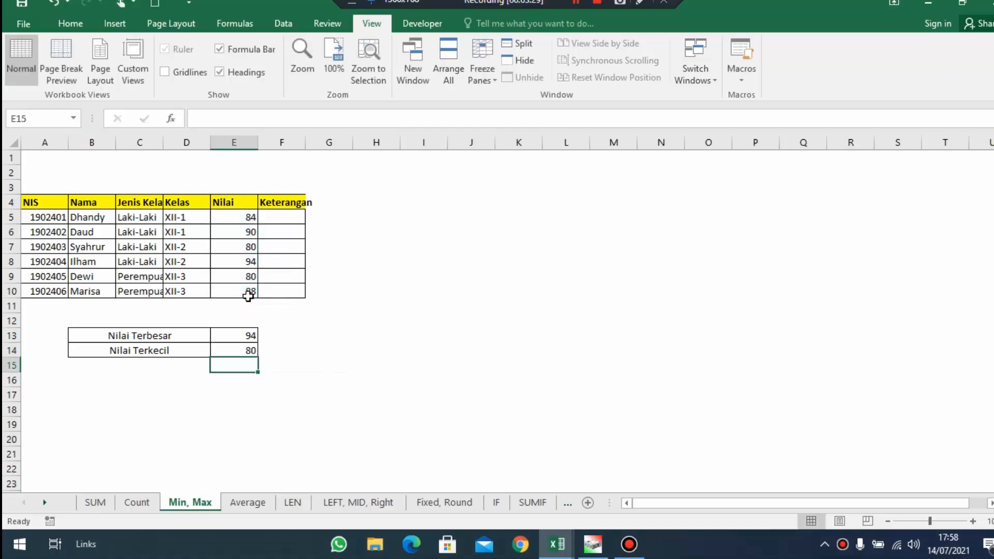
Compare the Nilai Terbesar and Nilai Terkecil results with the matching student rows in the table
left_click(247, 336)
left_click_drag(195, 341, 240, 337)
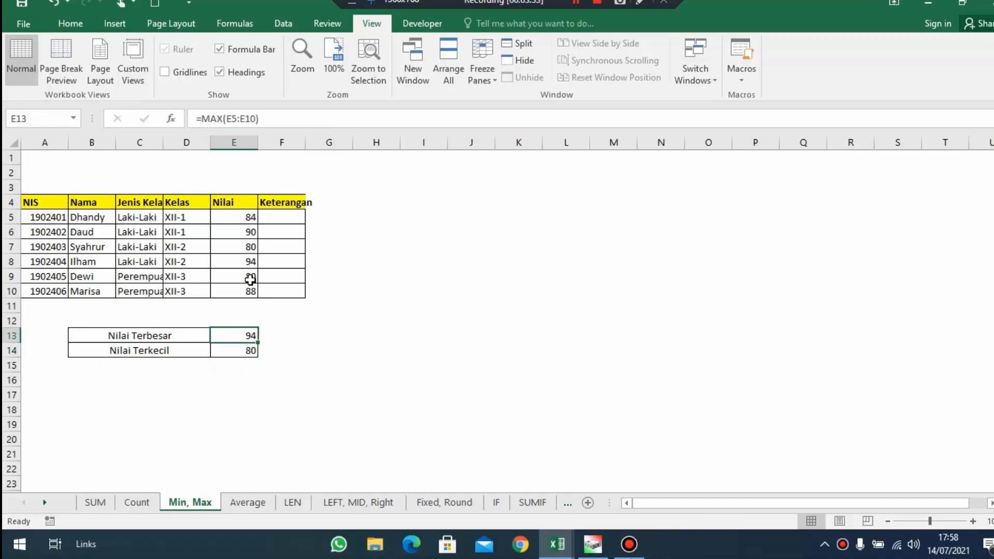
left_click_drag(251, 262, 155, 276)
left_click_drag(239, 346, 184, 348)
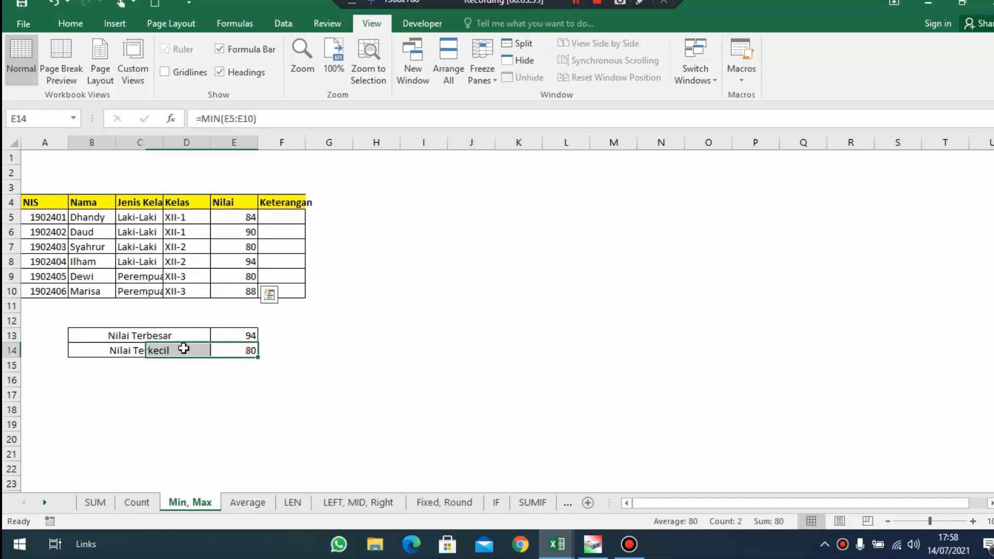
left_click_drag(251, 272, 191, 271)
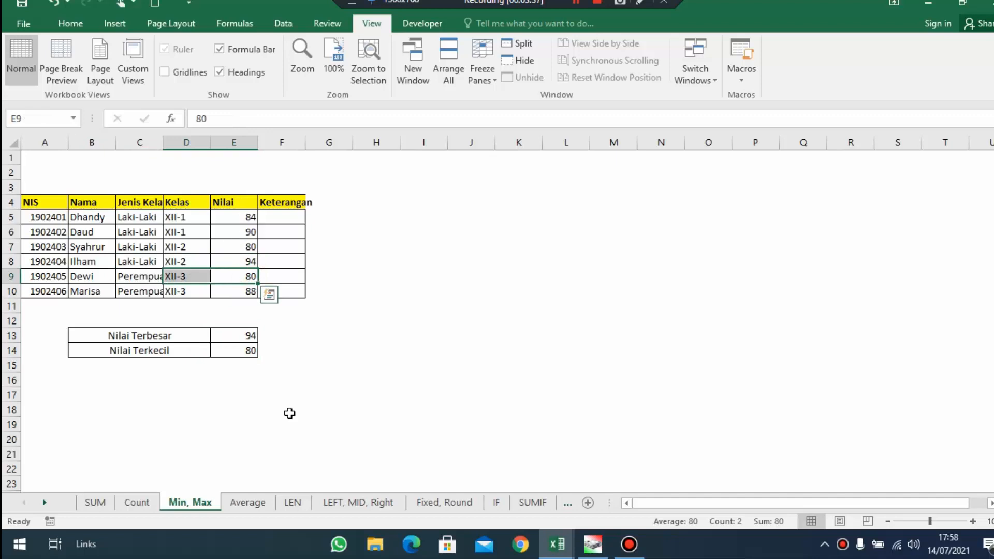
left_click(288, 440)
On the Average sheet, calculate Nilai Rata-Rata in F14 with =AVERAGE(F6:F11)
left_click(247, 503)
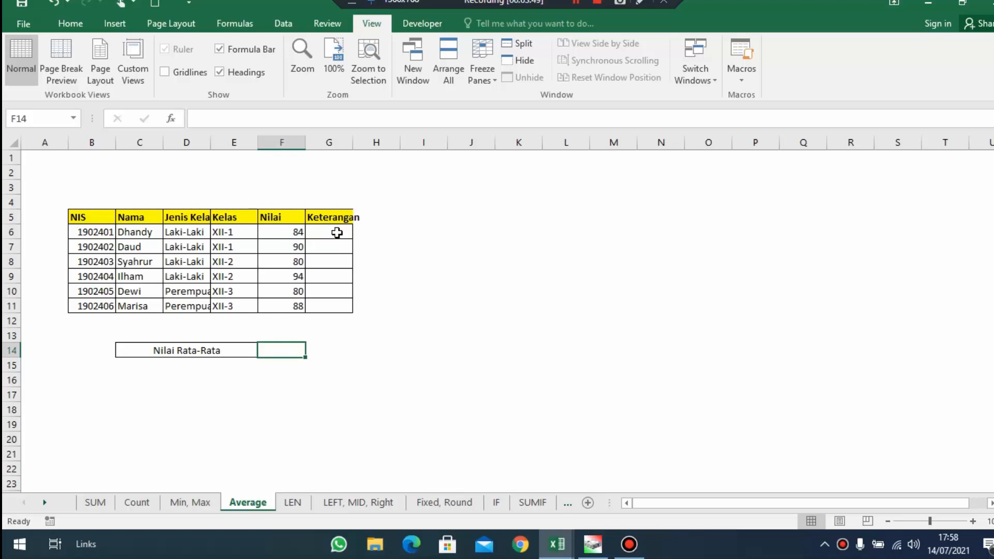
type("=Average")
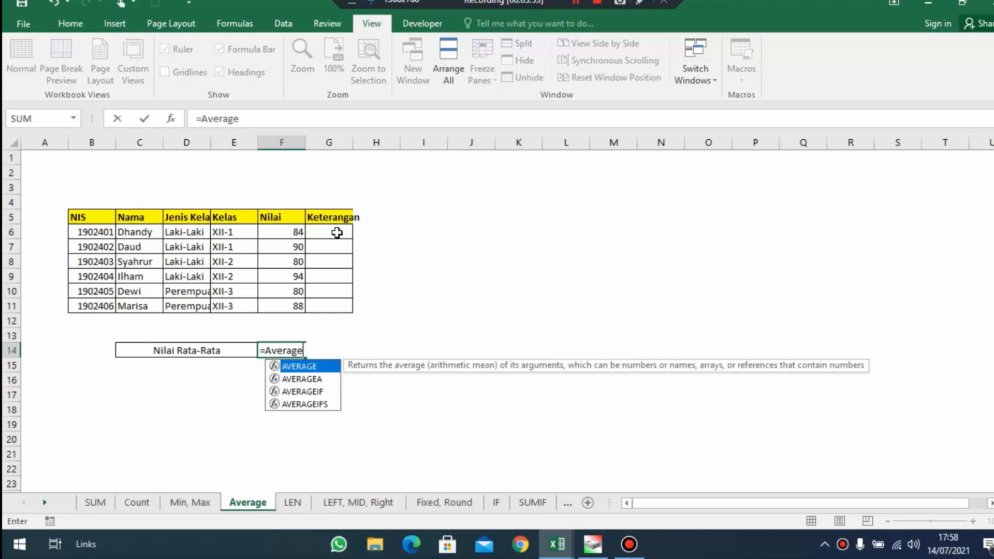
key("Tab")
left_click_drag(281, 231, 295, 304)
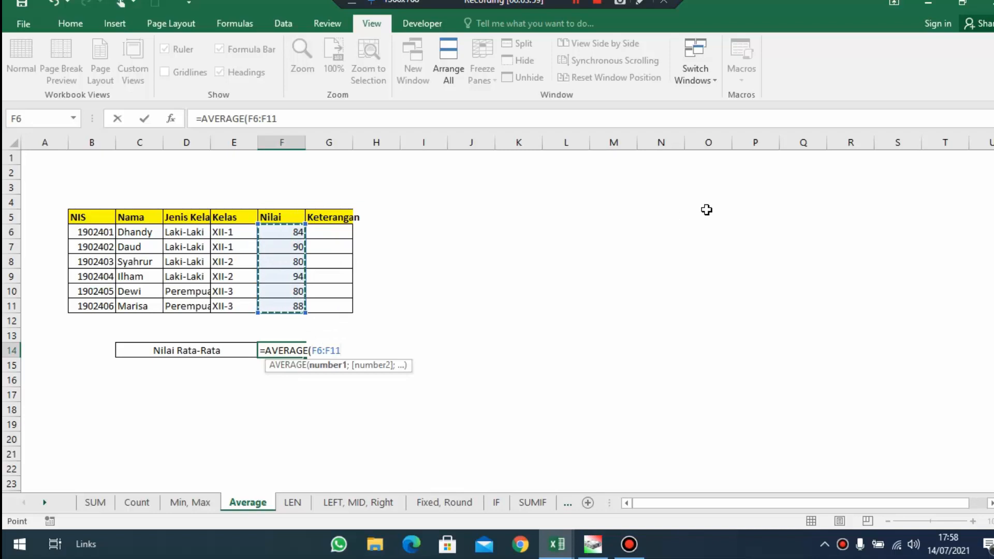
key("Return")
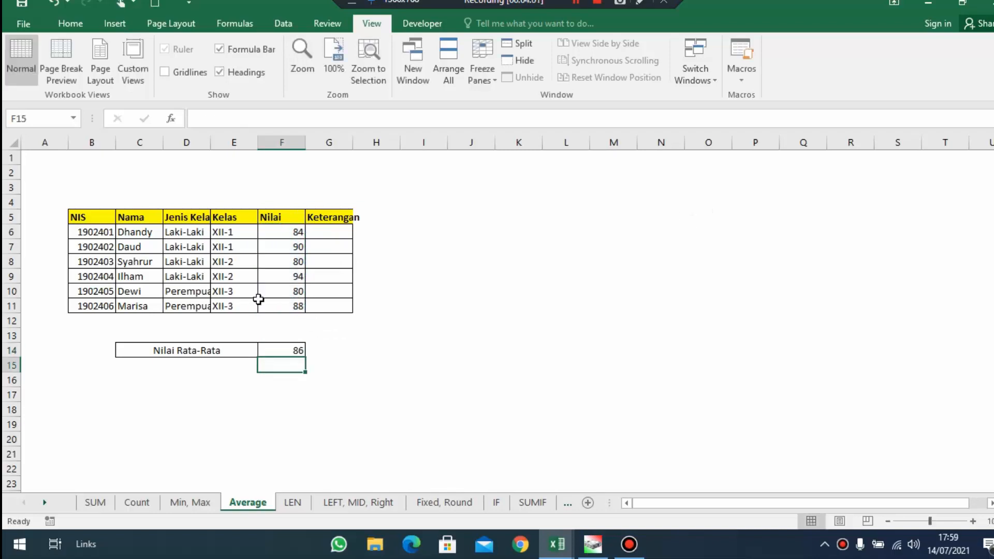
left_click_drag(286, 350, 213, 350)
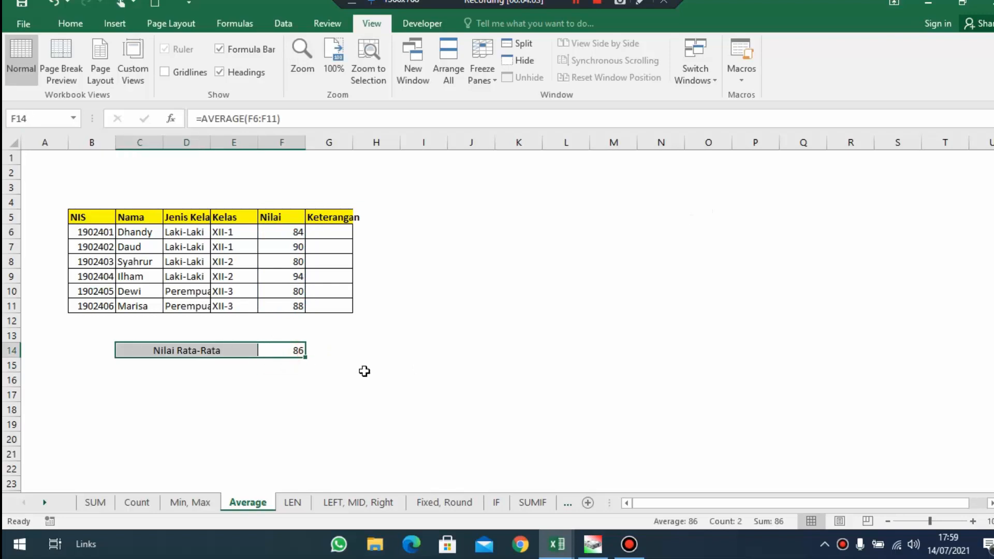
On the LEN sheet, calculate Jumlah Huruf in G11 with =LEN(C8) and compare it with the source text
left_click(303, 507)
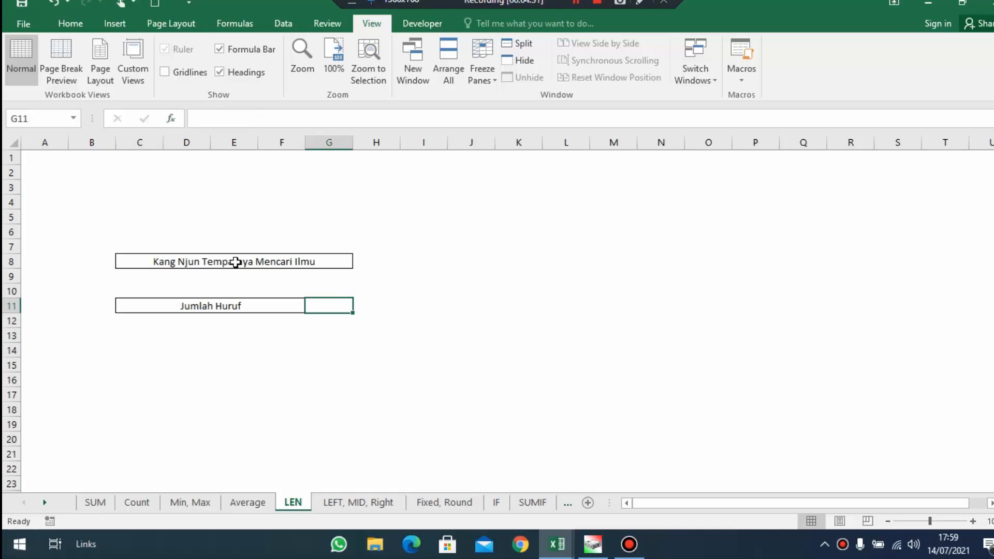
left_click(286, 257)
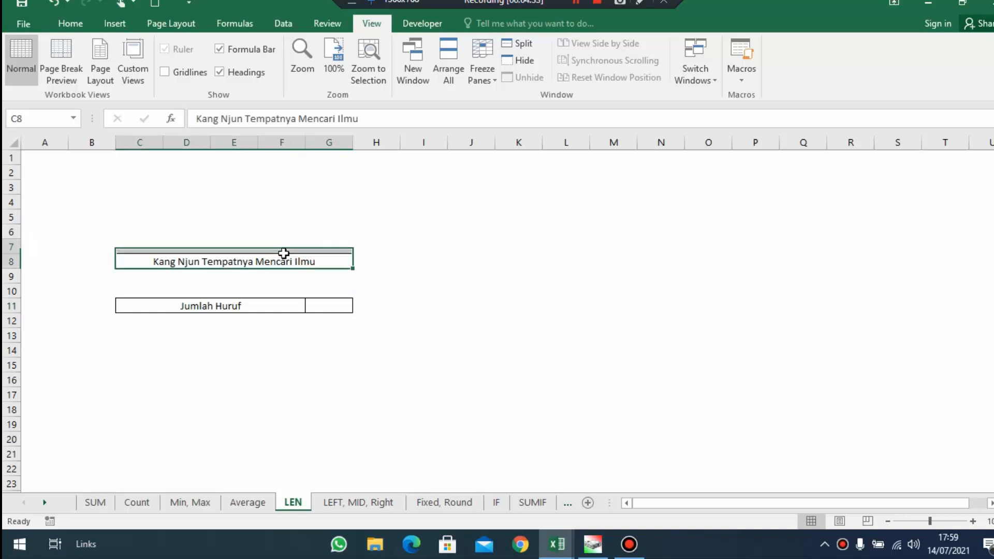
left_click(337, 305)
type("=LEN")
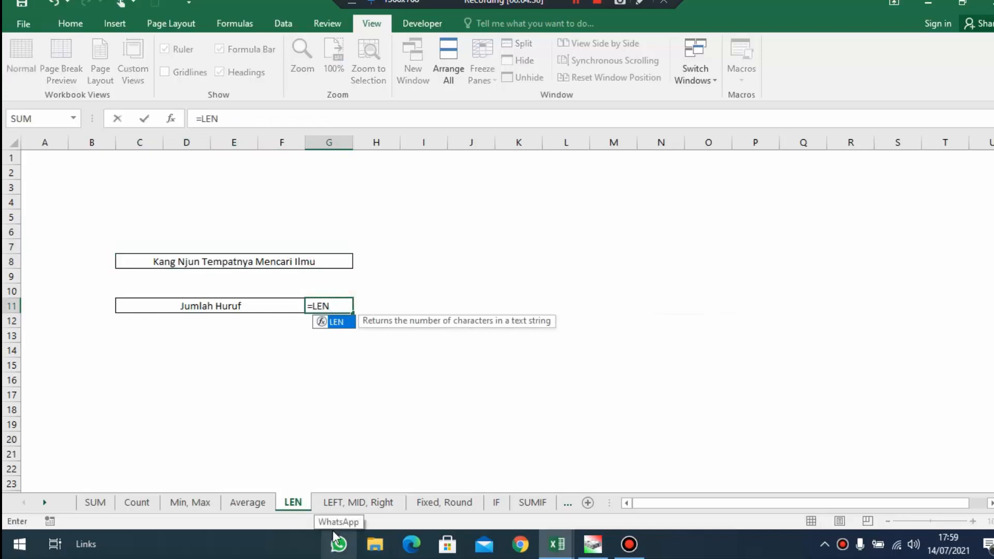
type("(")
key("Up")
key("Up")
key("Up")
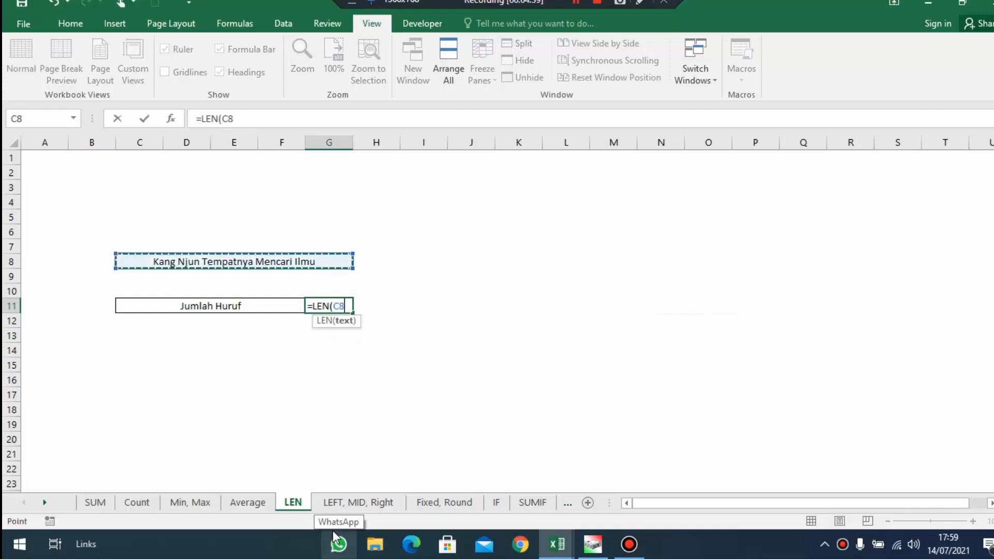
key("Return")
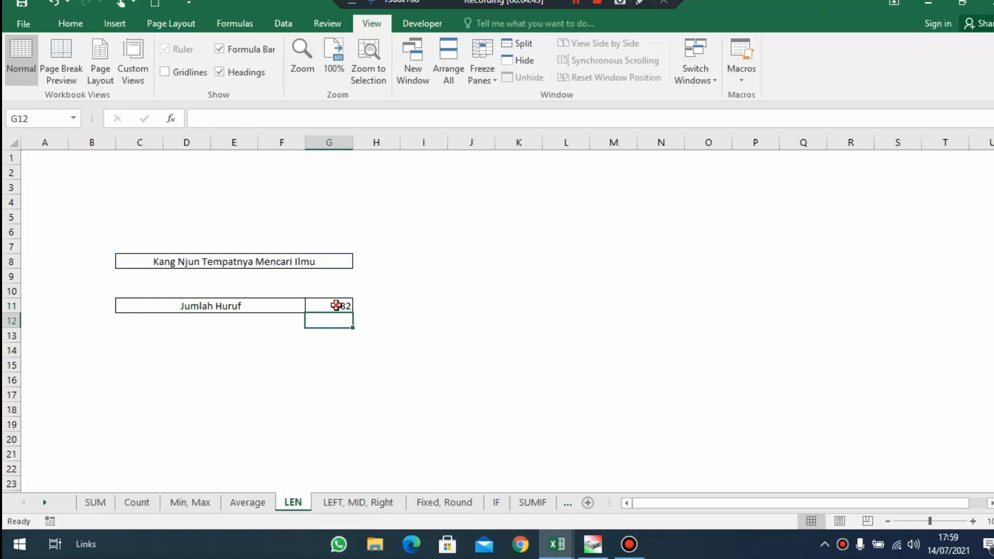
left_click_drag(338, 305, 262, 305)
left_click(280, 261)
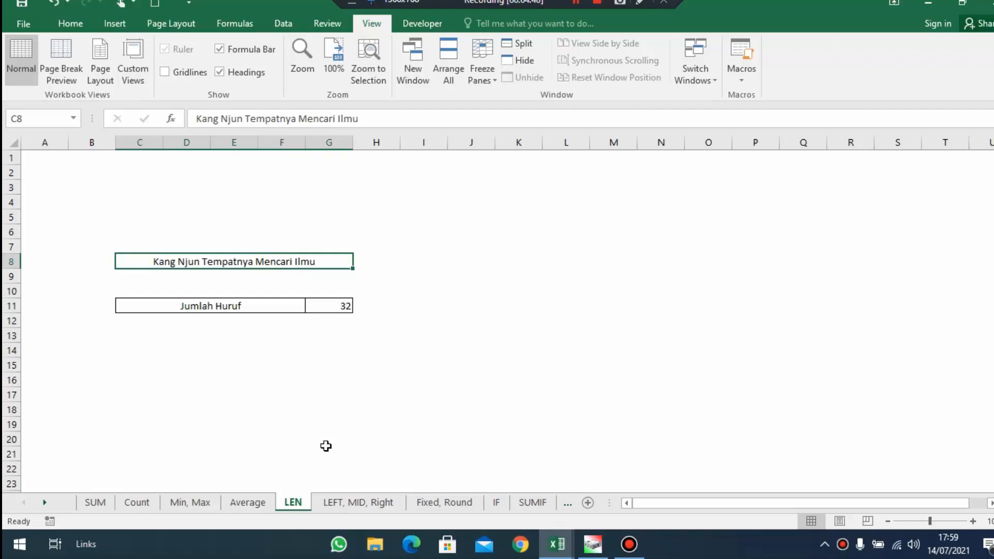
On the LEFT, MID, Right sheet, examine the source text in C6 and the Left, Mid and Right rows
left_click(383, 503)
left_click(424, 378)
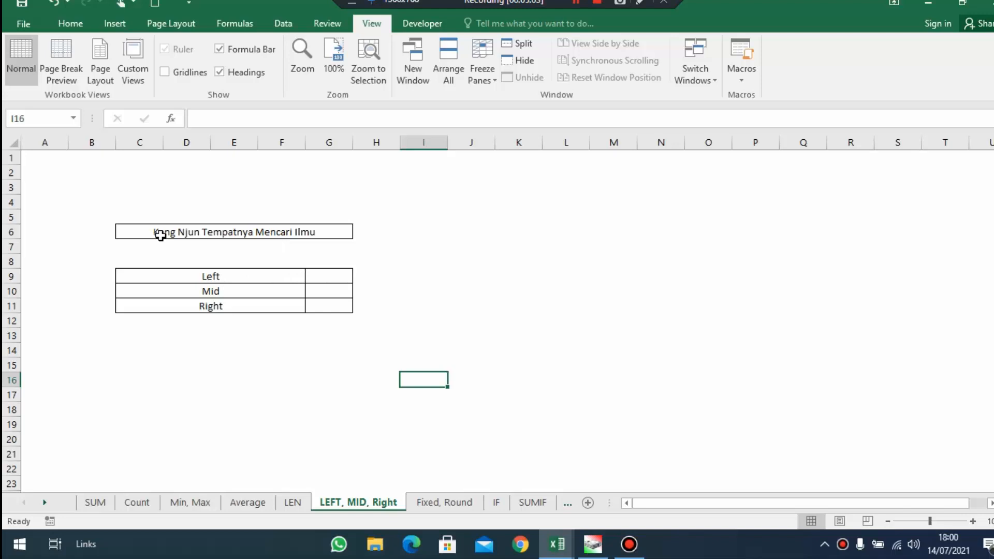
left_click_drag(228, 292, 313, 293)
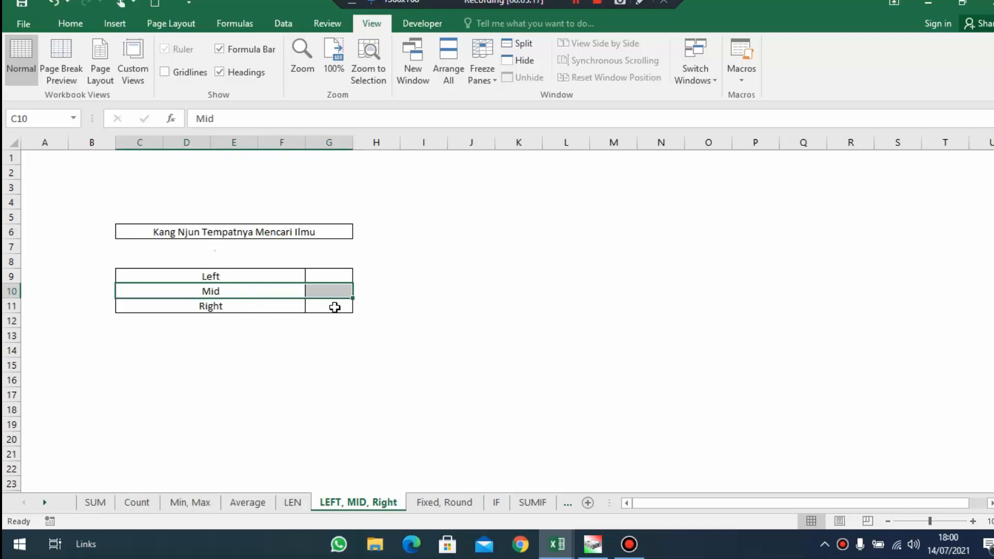
left_click(220, 306)
left_click(311, 305)
left_click(331, 277)
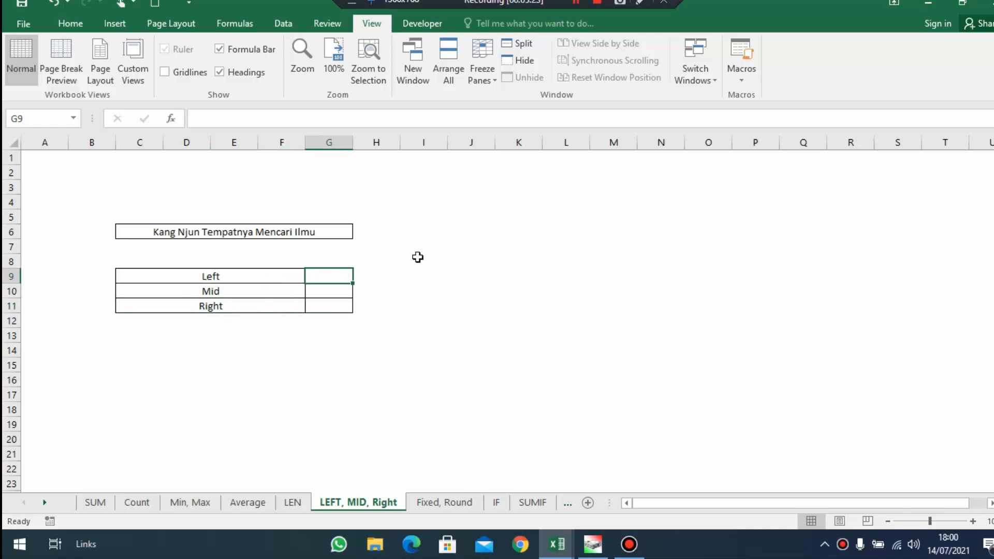
left_click_drag(207, 234, 343, 229)
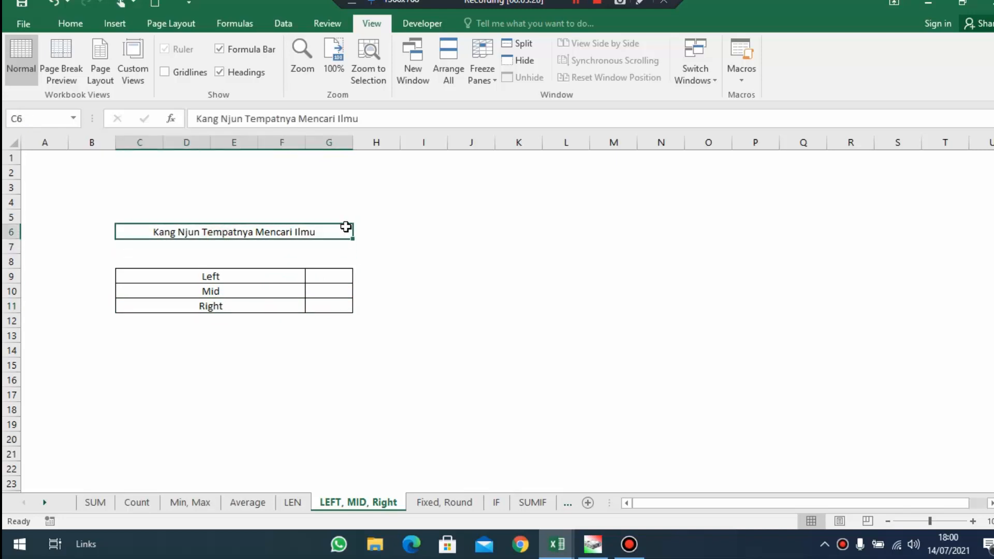
Extract the first 10 characters of the source text into G9 with =LEFT(C6;10)
left_click(339, 276)
type("=LEFT(")
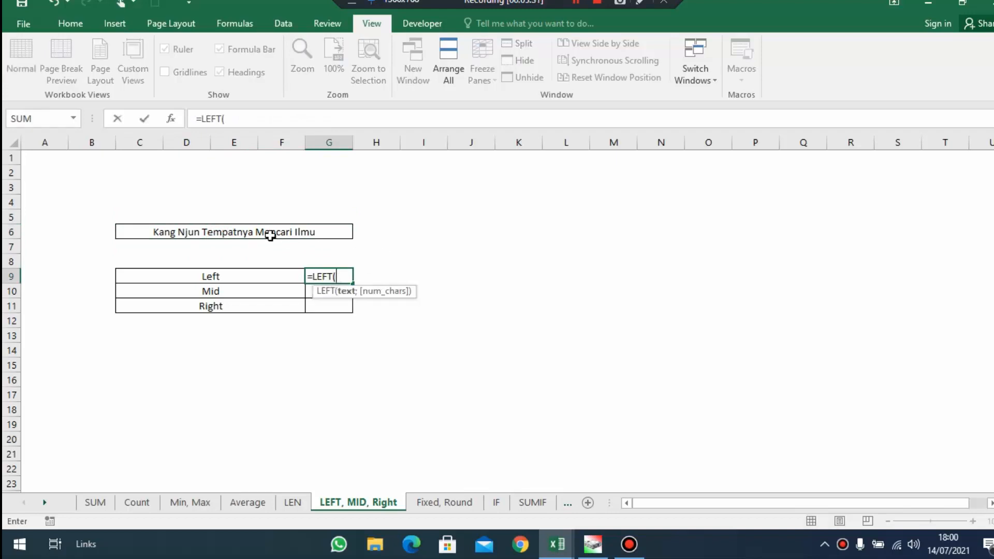
left_click(250, 231)
type(";")
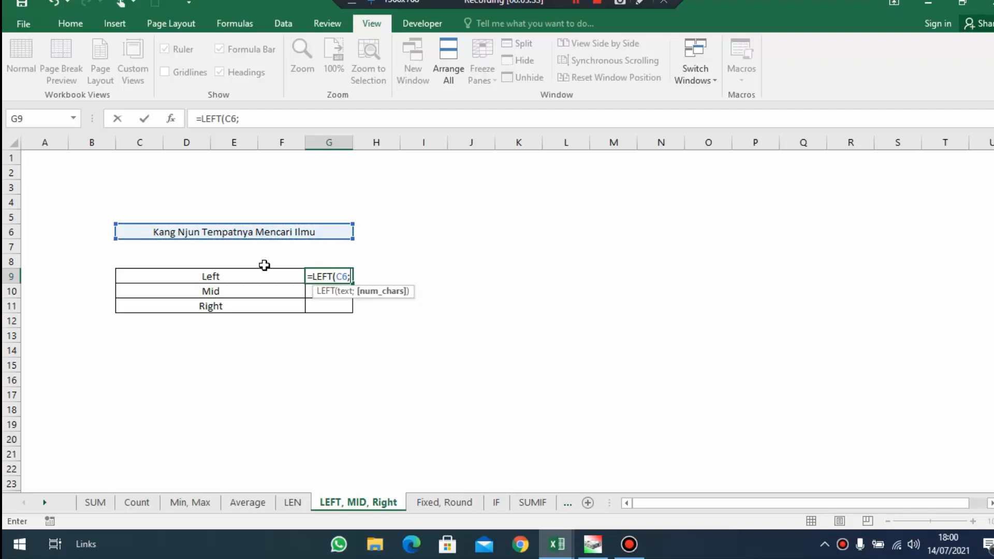
key("BackSpace")
type(";")
type(")")
key("Return")
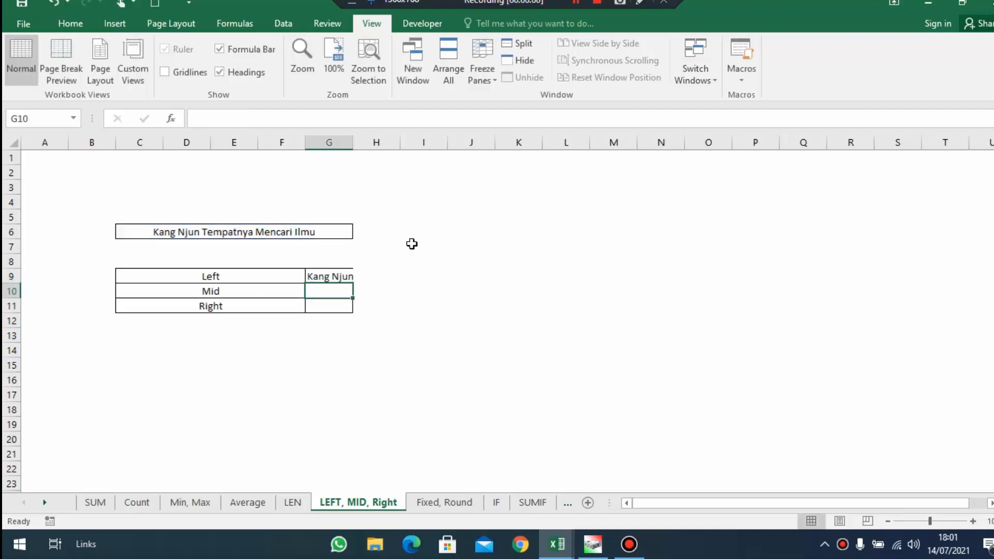
Widen column G slightly to fit the Left result and compare that result with the source text
left_click_drag(353, 142, 359, 142)
left_click_drag(255, 277, 366, 278)
left_click(351, 277)
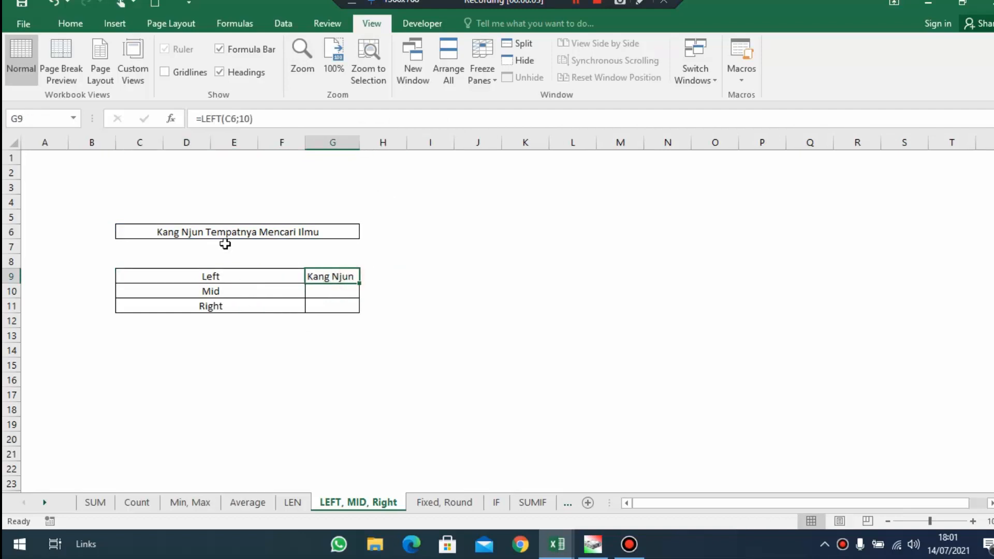
left_click(201, 231)
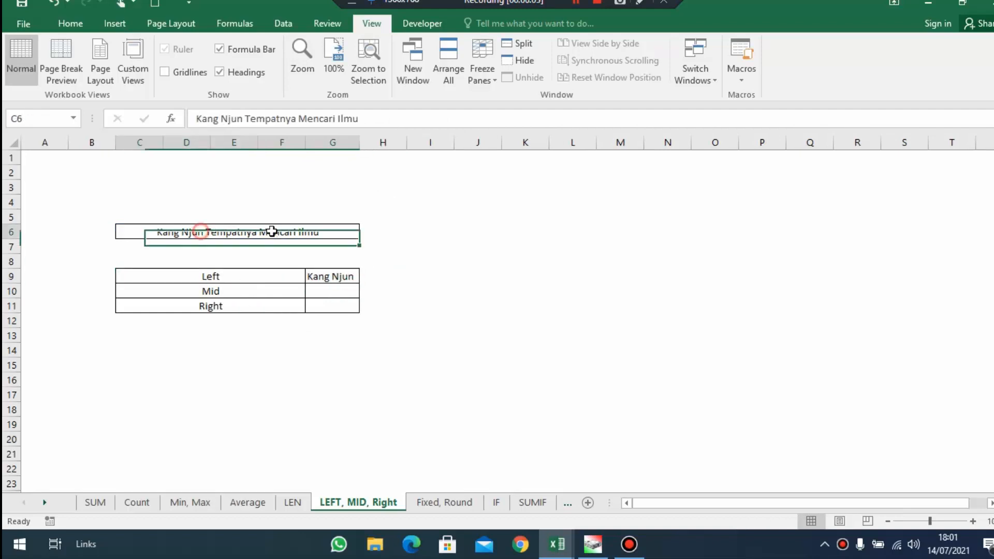
left_click(339, 278)
left_click(200, 291)
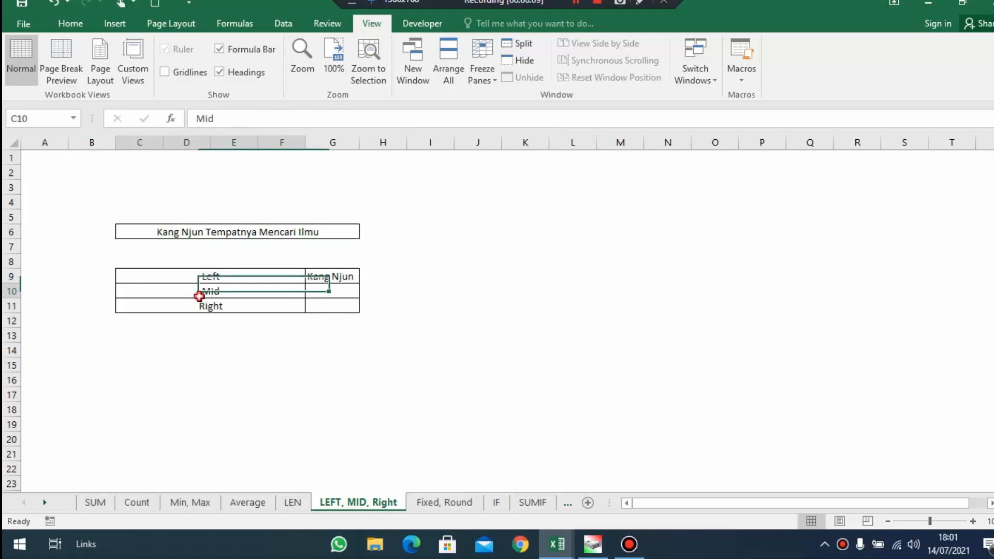
Extract 10 characters starting at character 11 of the source text into G10 with =MID(C6;11;10)
left_click(329, 294)
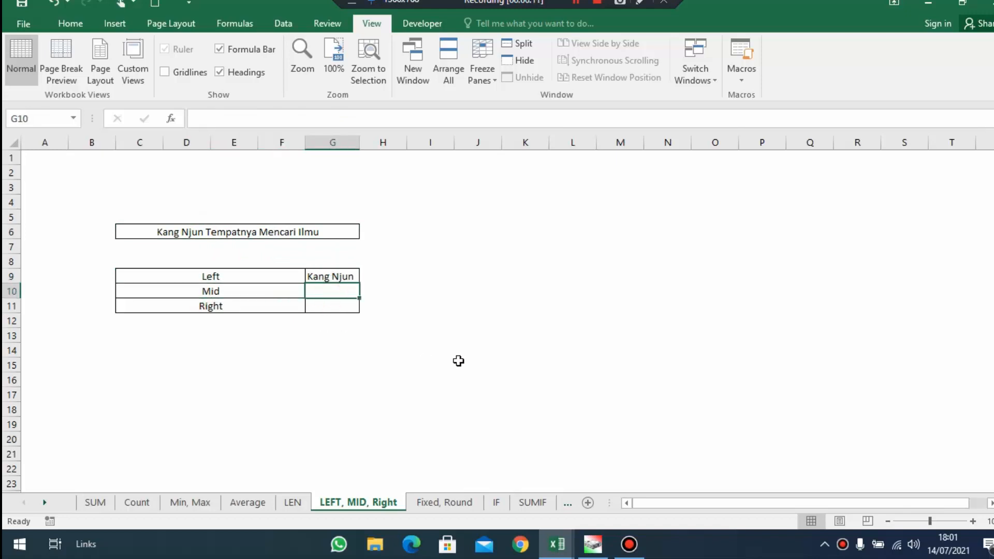
type("=")
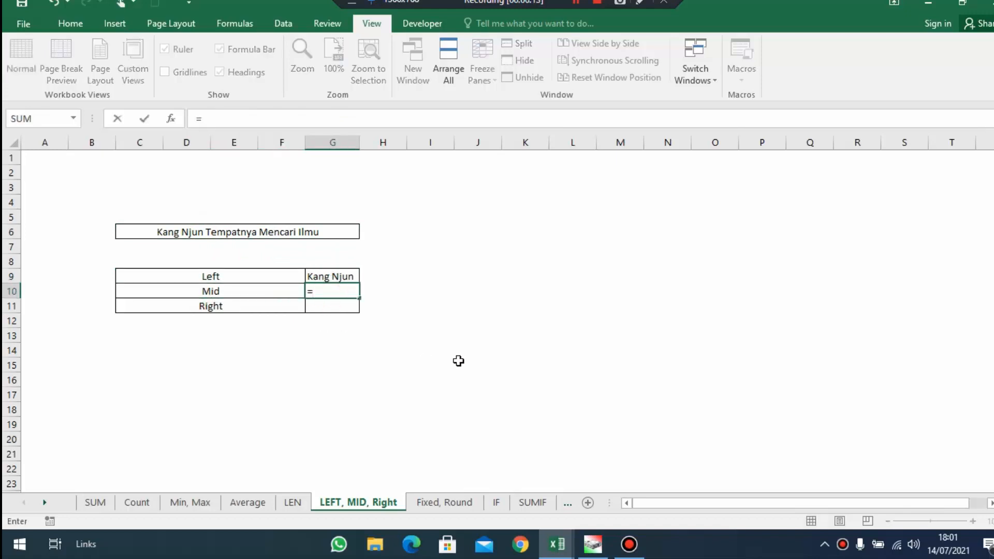
type("mid(")
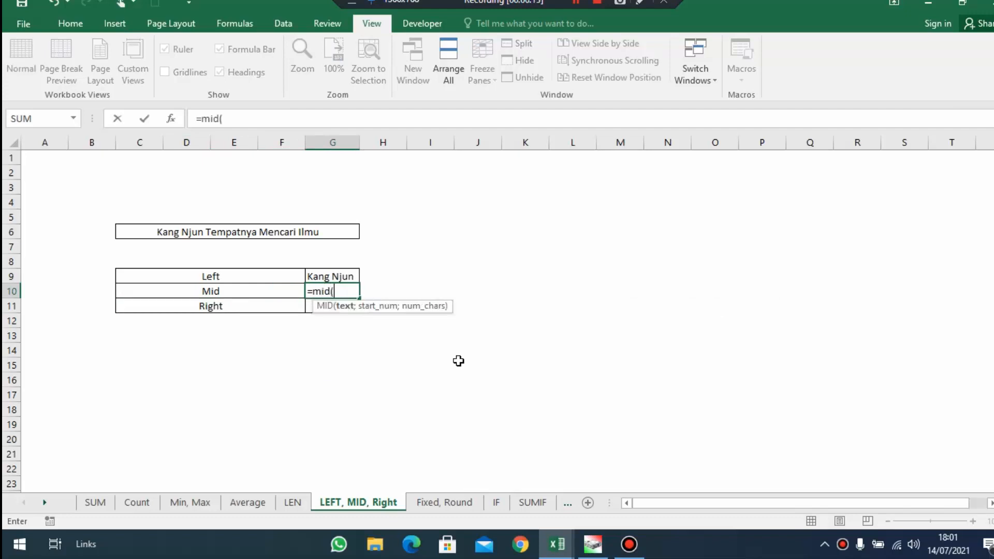
left_click(169, 235)
type(";11")
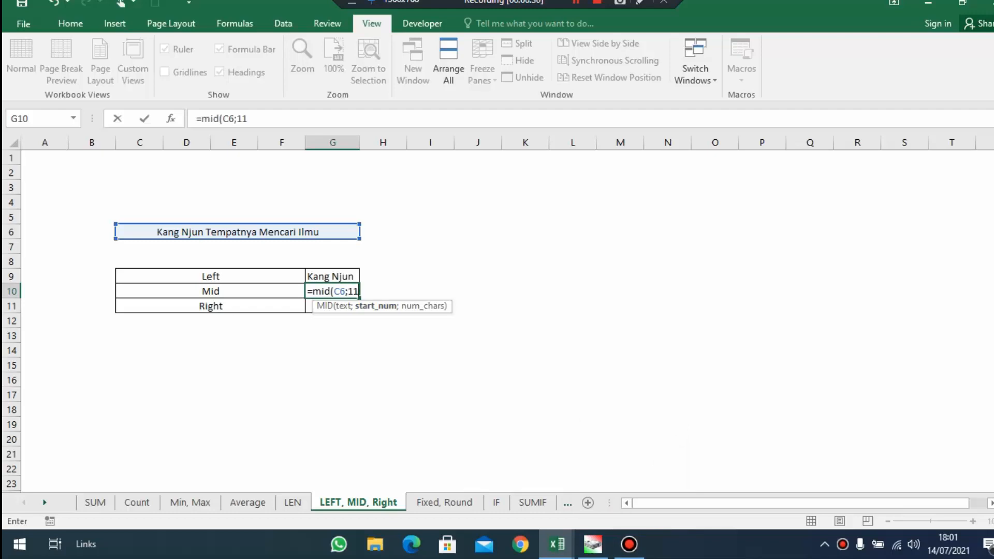
type(";10")
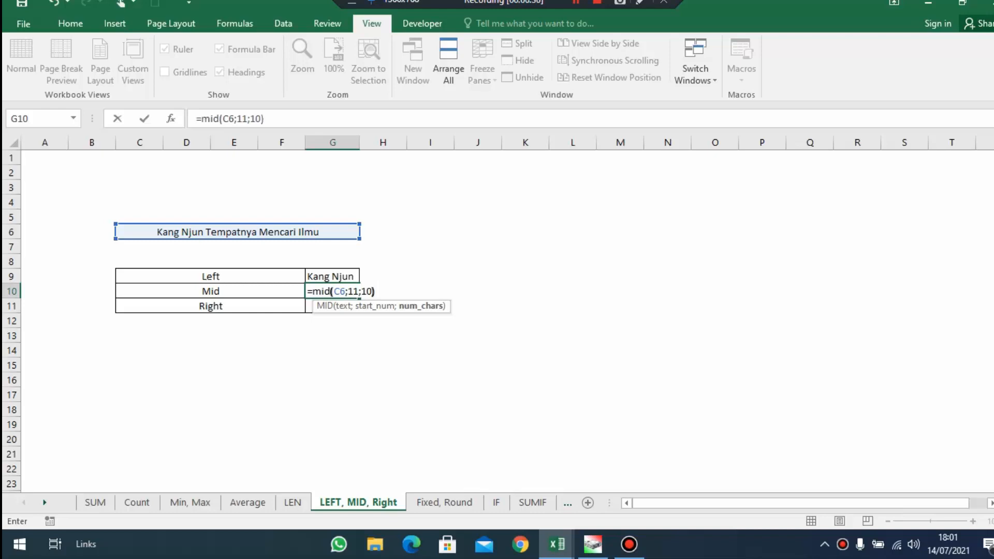
key("Return")
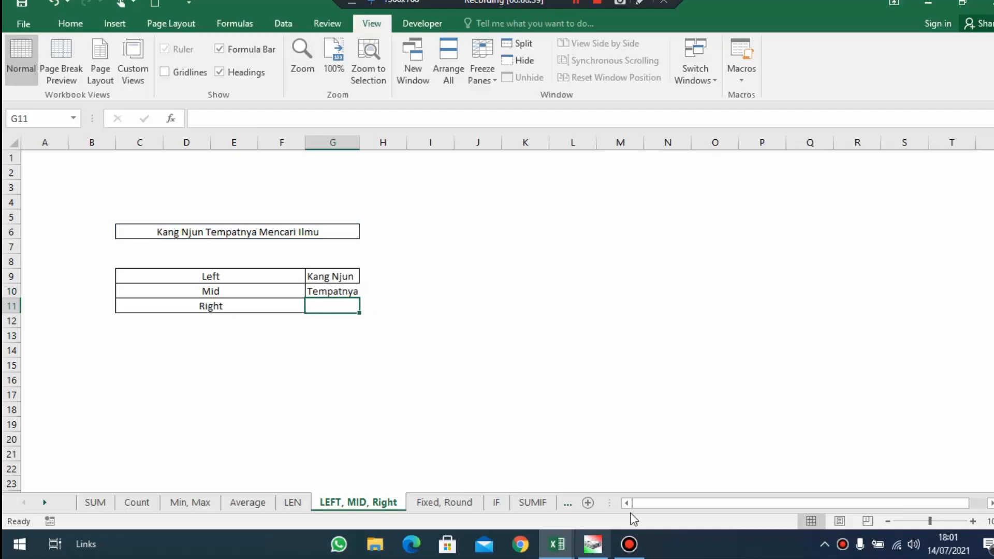
Auto-fit column G to the width of the Mid result
left_click(331, 289)
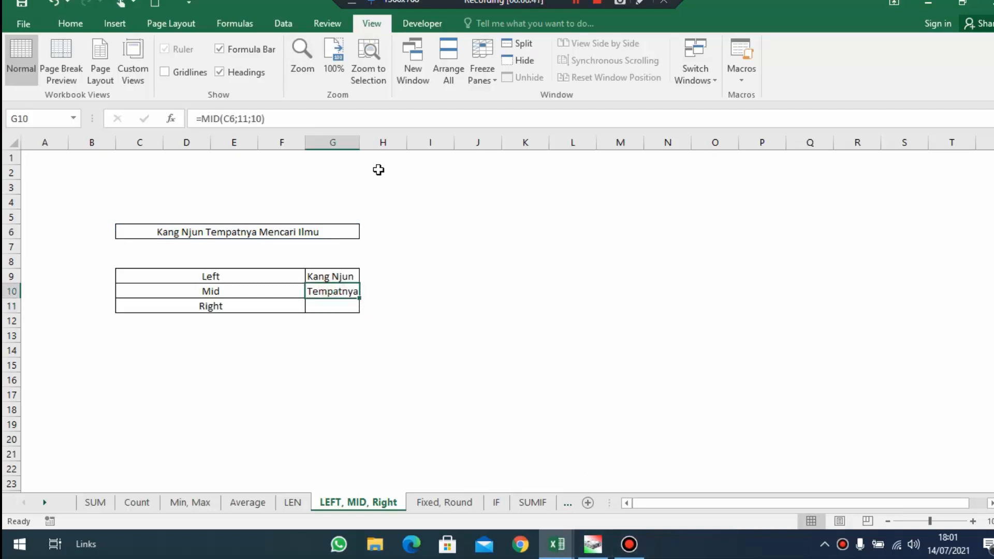
double_click(360, 143)
left_click(341, 306)
left_click(354, 295)
left_click(313, 305)
left_click(284, 306)
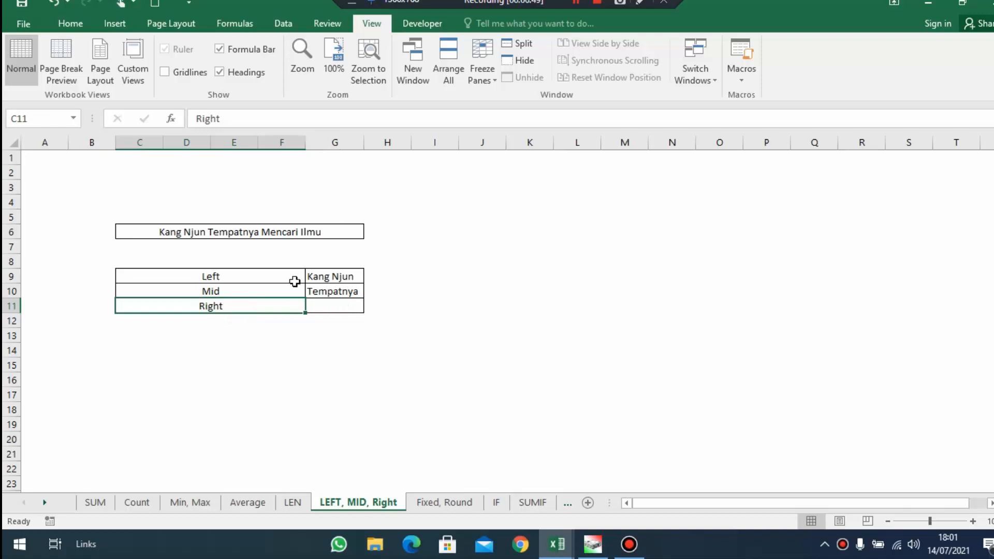
Extract the last 10 characters of the source text into G11 with =RIGHT(C6;10) and review all three results
left_click(352, 309)
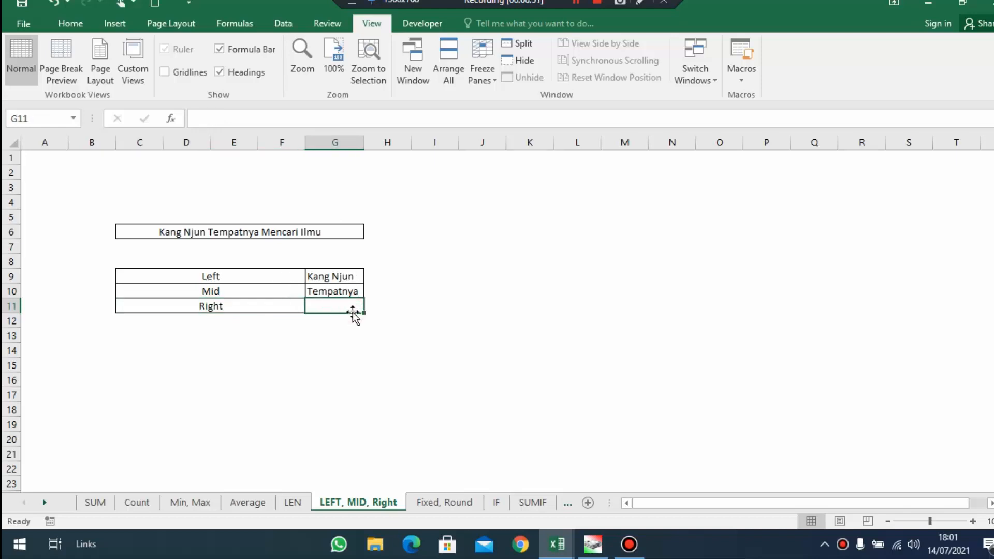
type("=right")
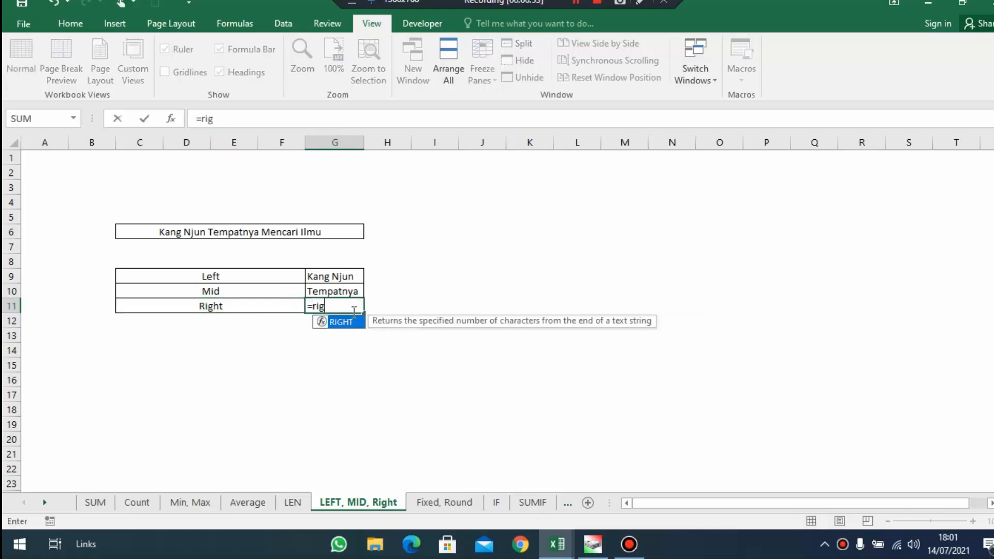
key("Tab")
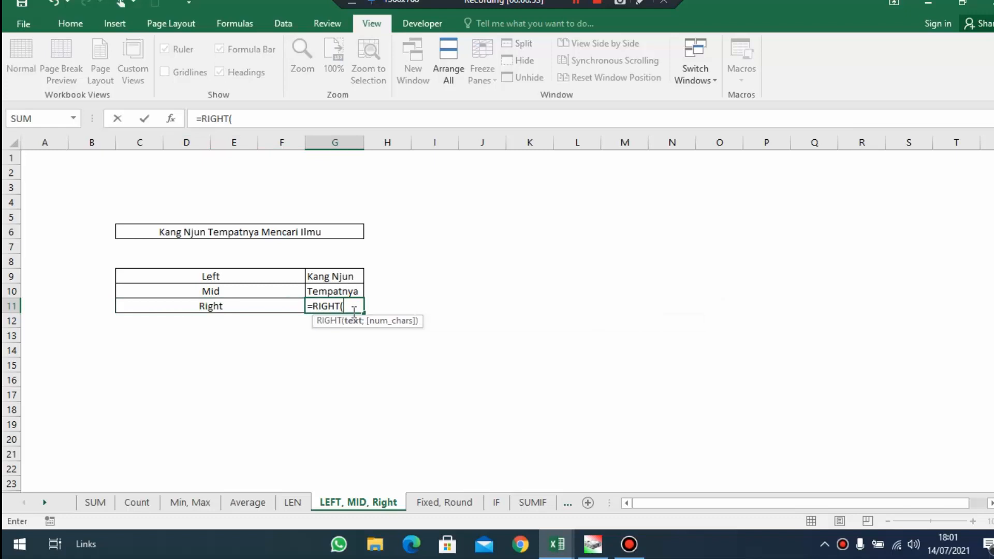
left_click(321, 227)
type(";10")
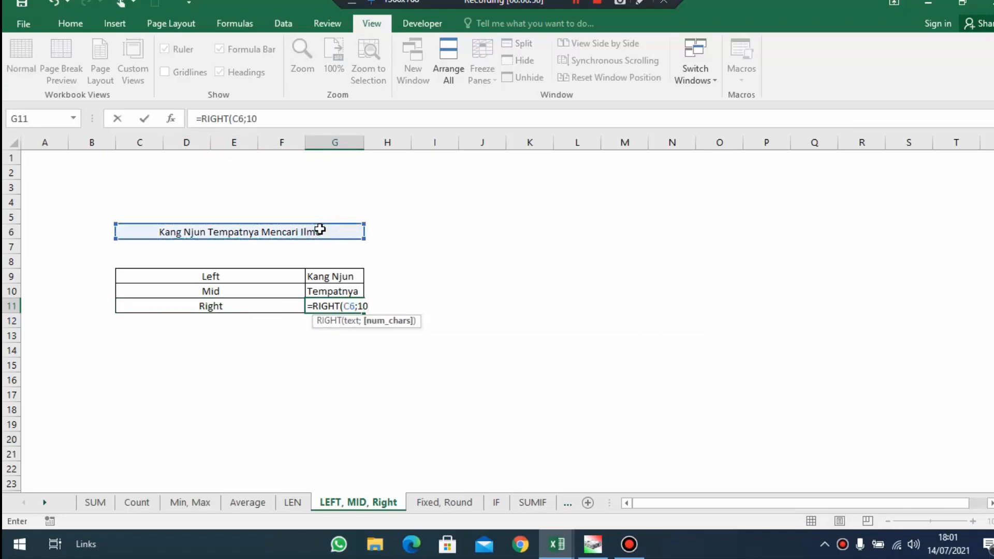
key("BackSpace")
key("BackSpace")
type("10)")
key("Return")
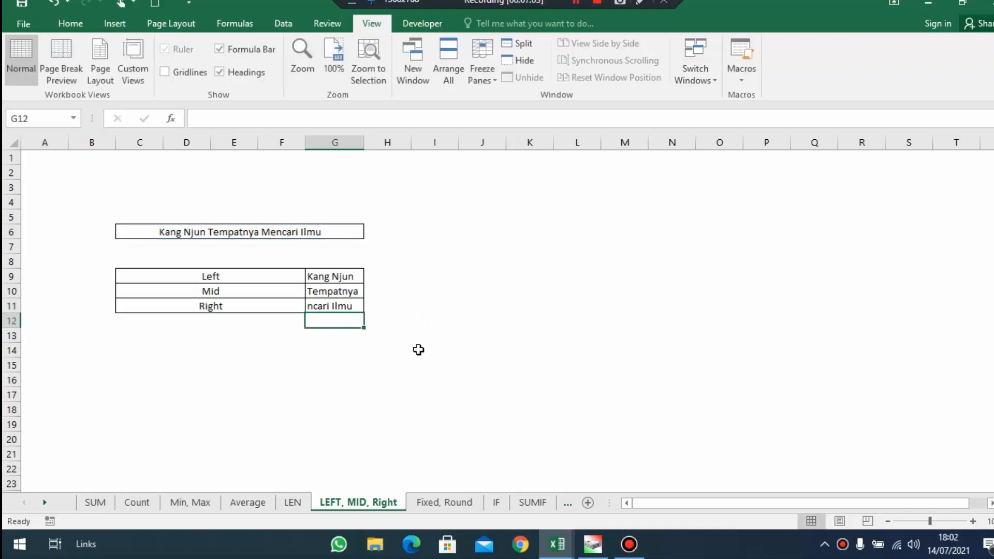
left_click_drag(327, 306, 277, 273)
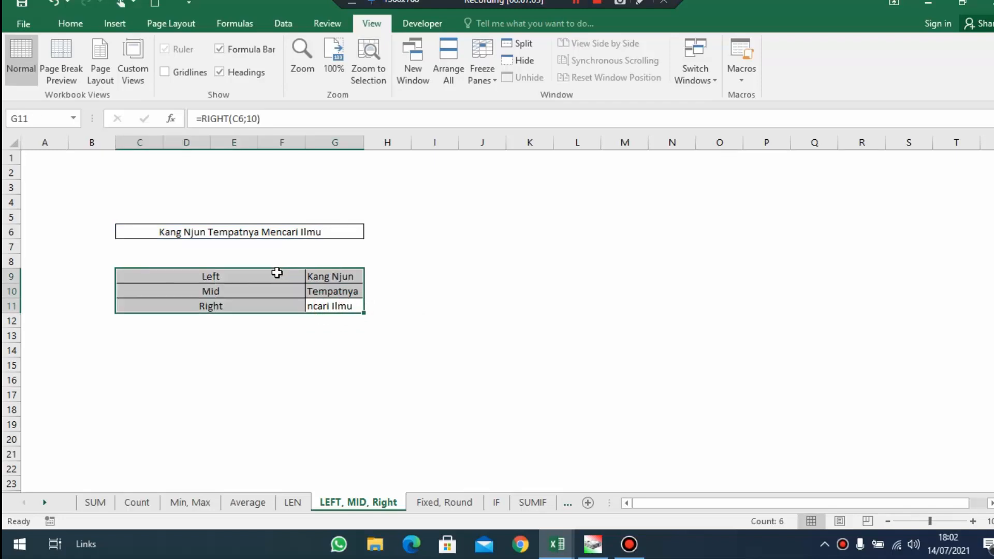
On the Fixed, Round sheet, convert the number in D5 to two decimals in F7 with =FIXED(D5;2)
left_click(444, 505)
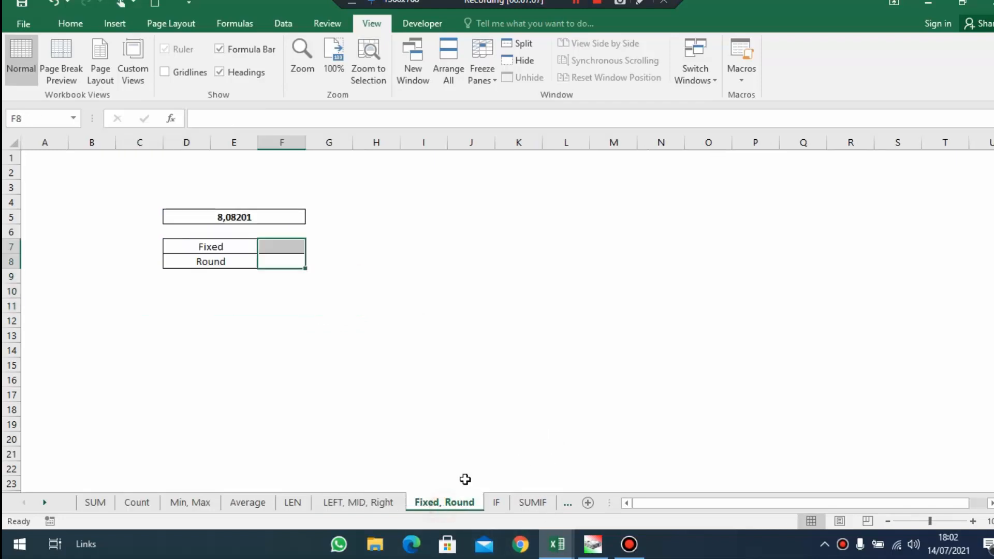
left_click(250, 252)
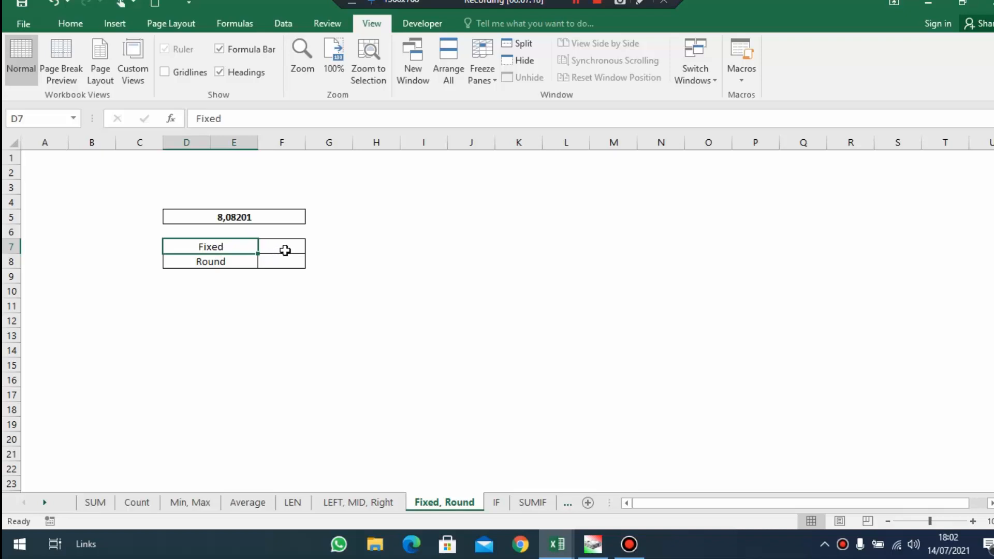
left_click_drag(286, 251, 211, 260)
left_click(232, 249)
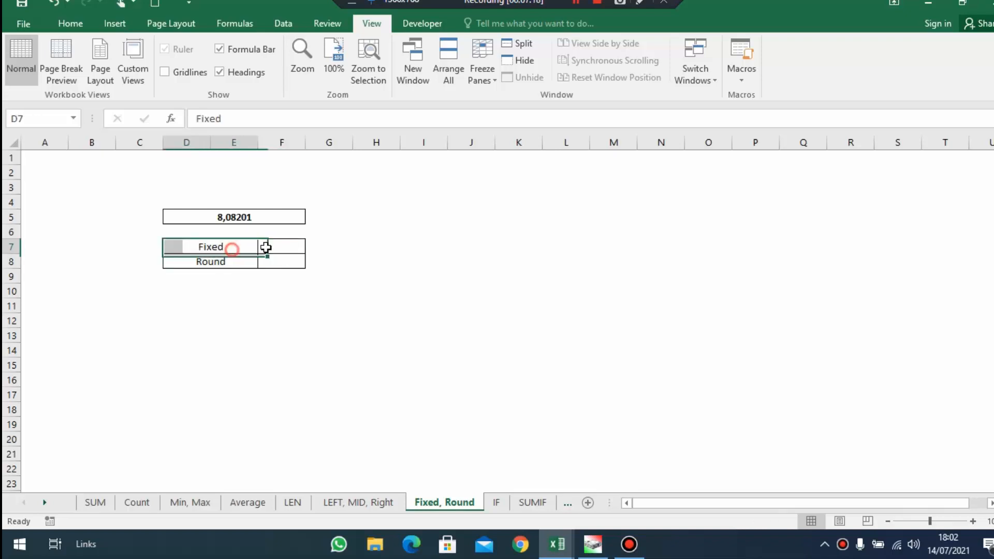
left_click(294, 247)
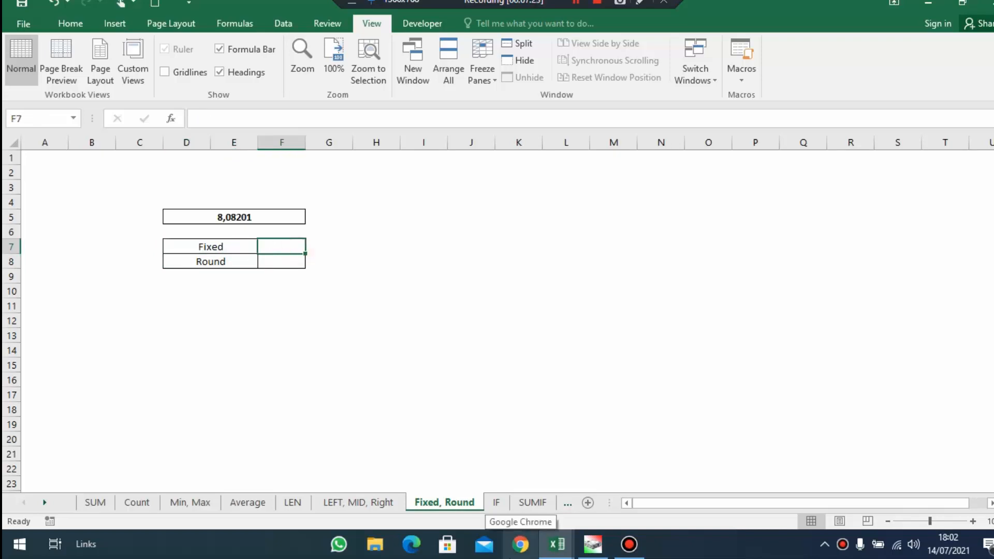
type("=fixed")
key("Tab")
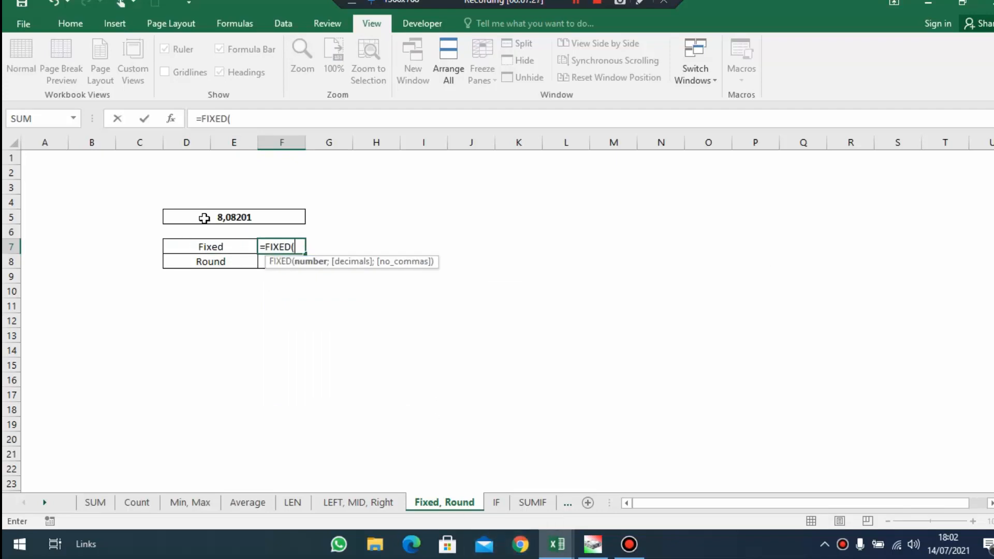
left_click(265, 218)
type(";")
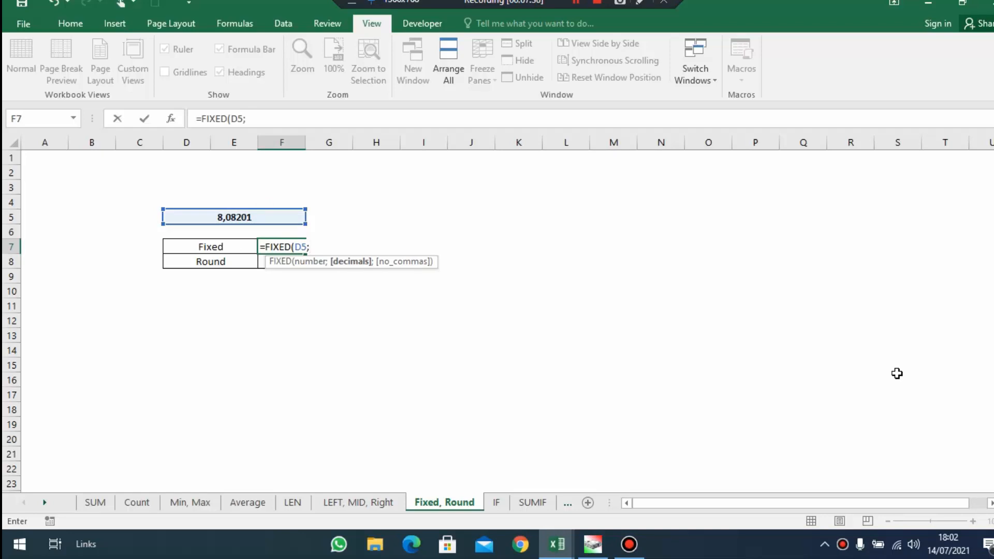
type("2")
key("Return")
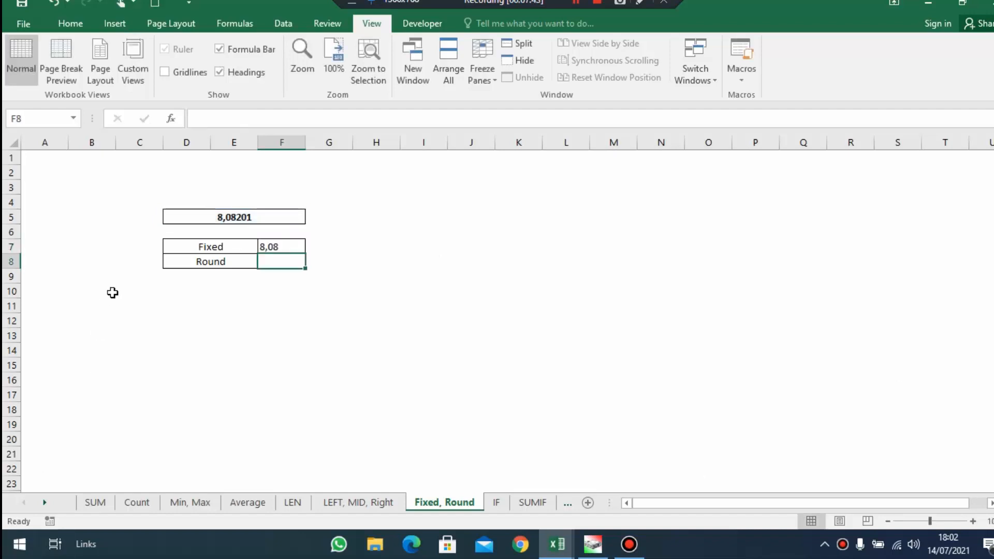
Compare the Fixed result and its formula in F7 with the source number in D5
left_click(279, 246)
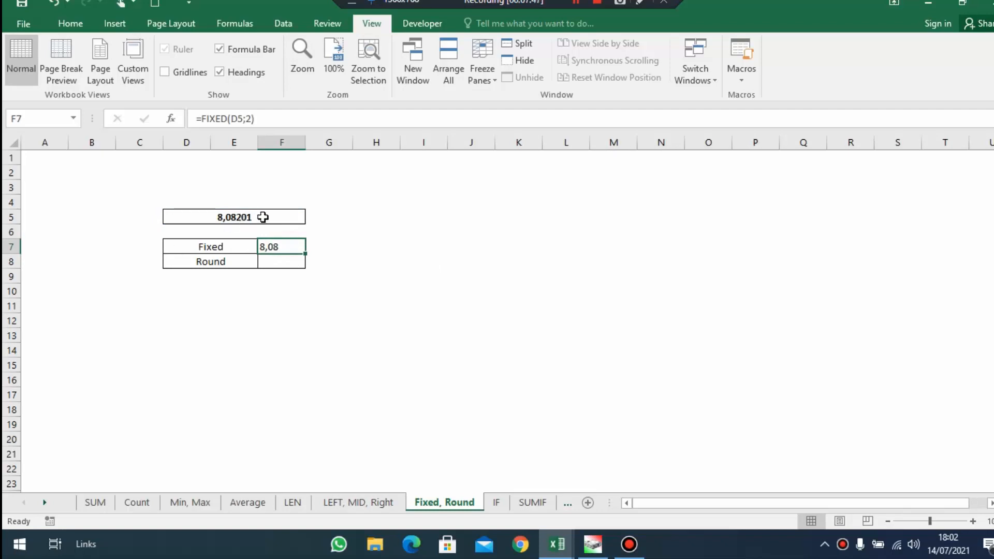
left_click(243, 215)
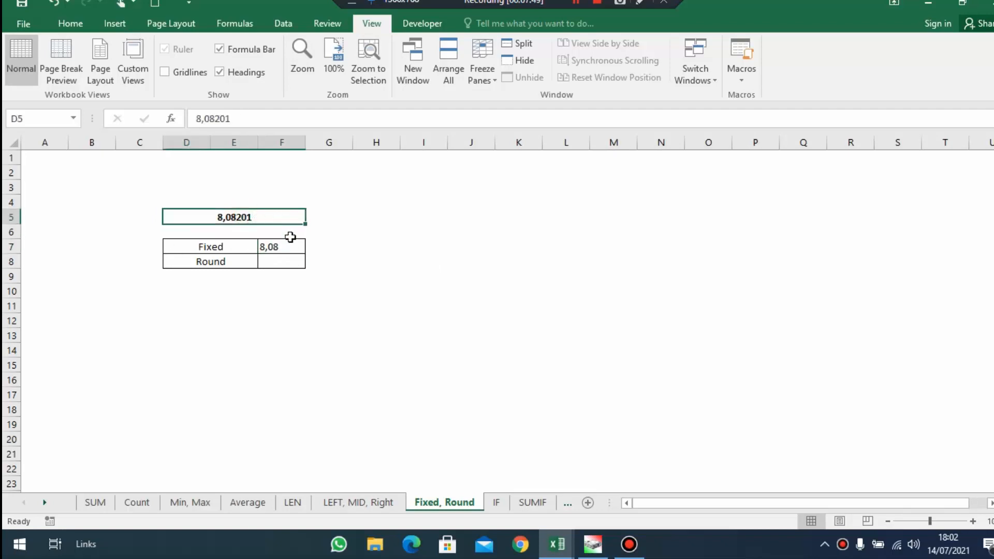
left_click(294, 260)
left_click_drag(227, 248, 265, 259)
left_click(235, 247)
left_click(283, 248)
Round the number in D5 to one decimal in F8 with =ROUND(D5;1)
left_click(279, 263)
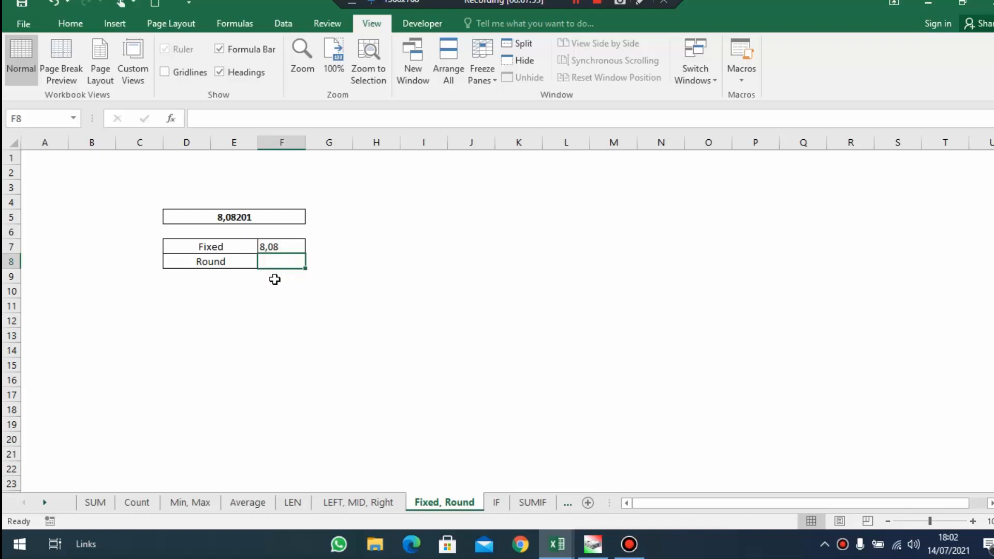
type("=roun")
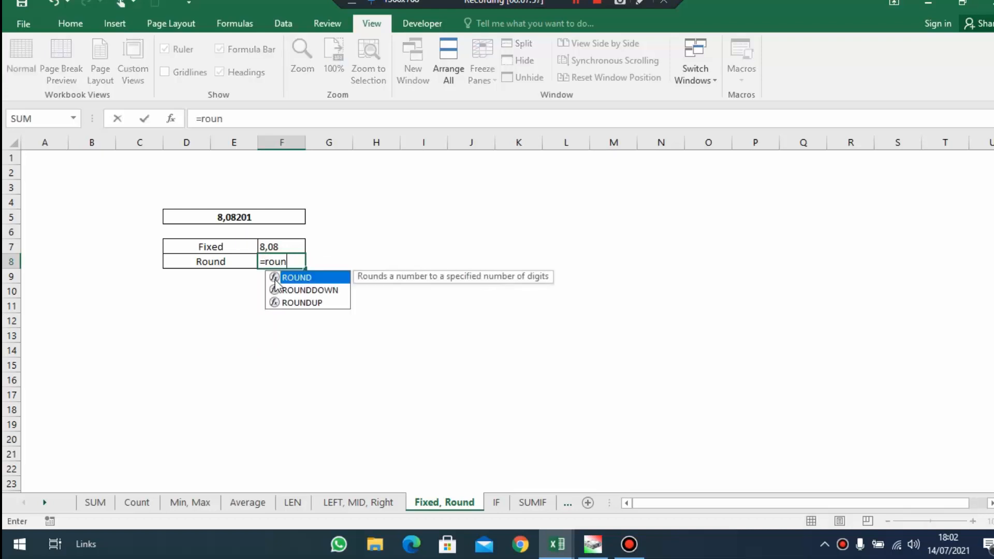
type("d(")
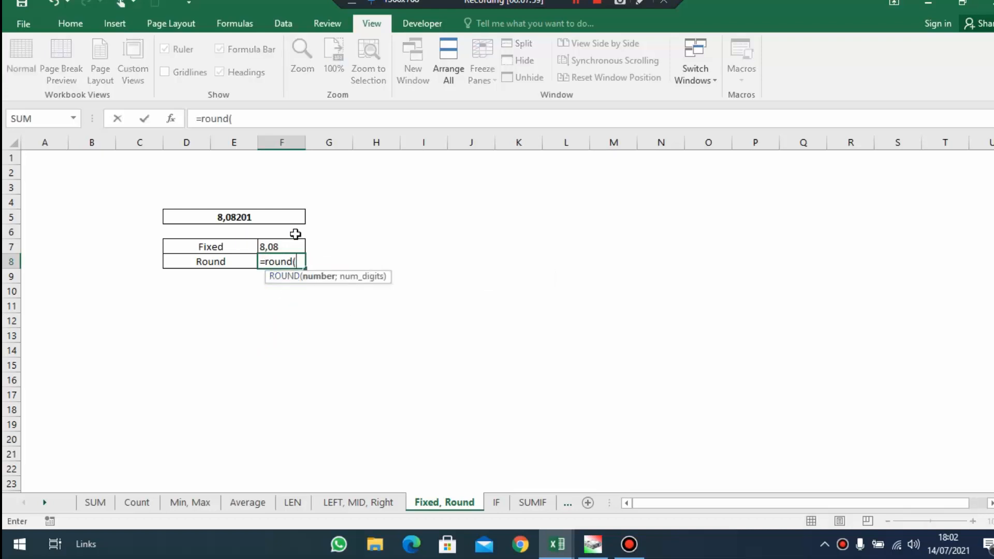
left_click(292, 219)
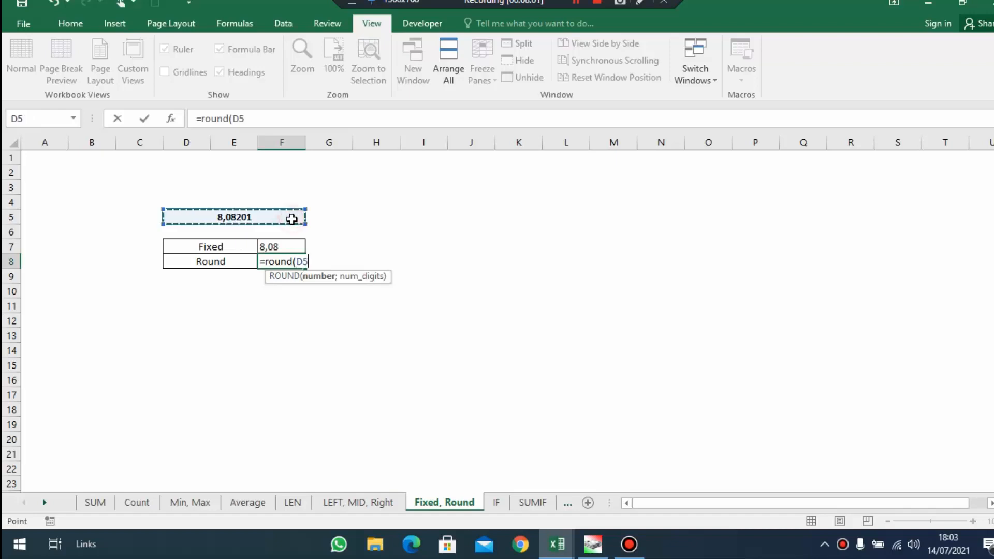
type(";")
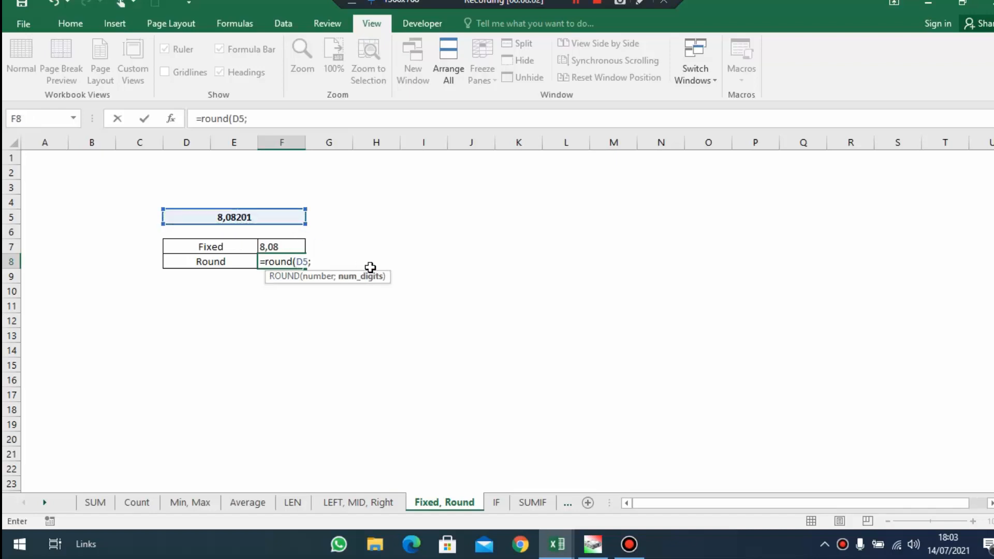
type("1")
key("Return")
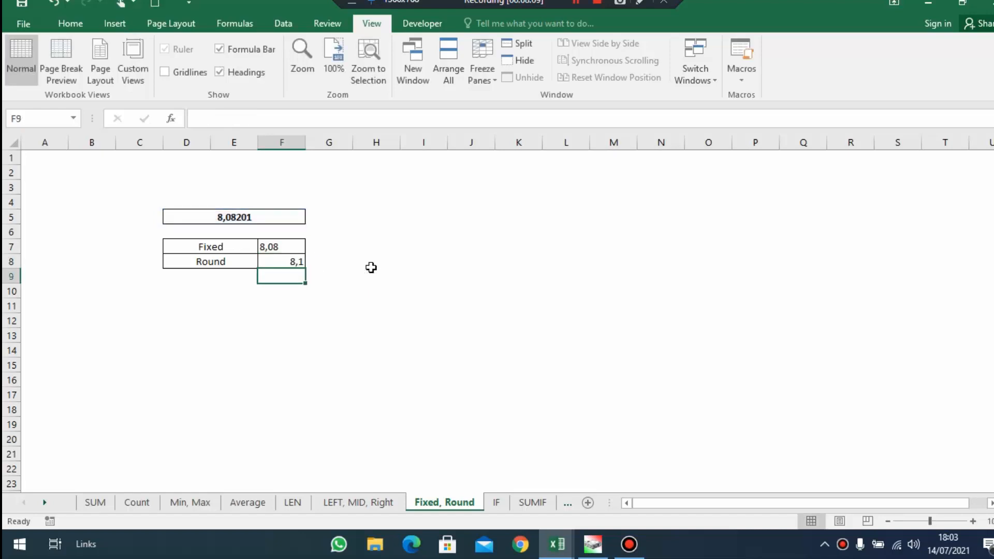
Review the Round and Fixed formulas in F8 and F7 against each other
left_click_drag(288, 260, 304, 253)
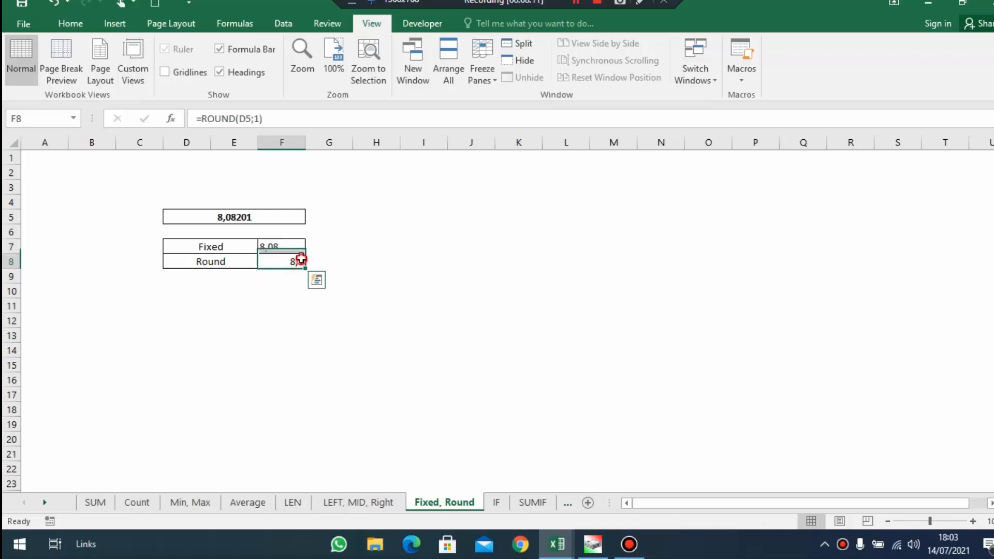
left_click(295, 247)
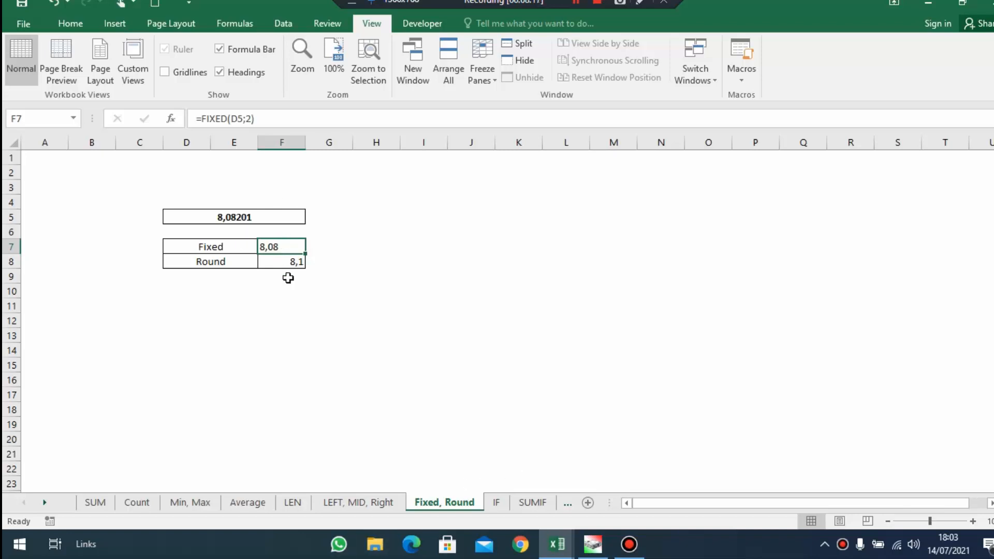
left_click(364, 333)
Open the IF sheet and examine the Keterangan criteria table with the score threshold for each grade A, B and C
left_click(494, 503)
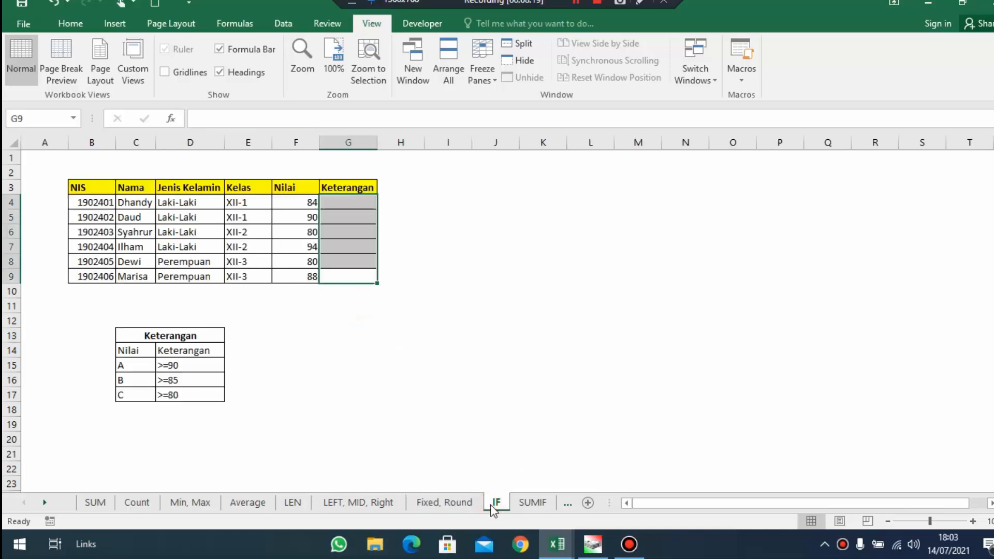
left_click(490, 438)
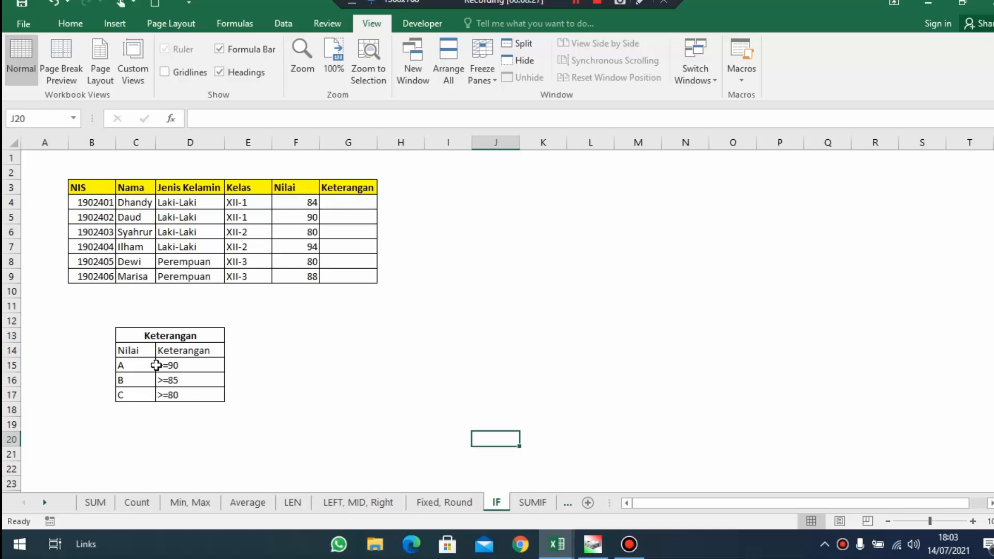
left_click_drag(139, 350, 199, 349)
left_click(197, 351)
left_click(148, 352)
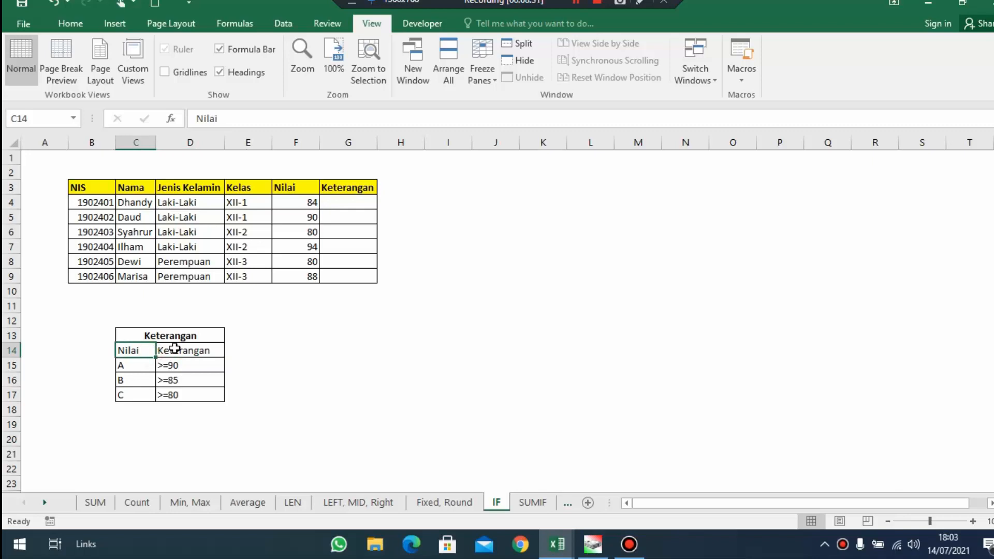
left_click(153, 369)
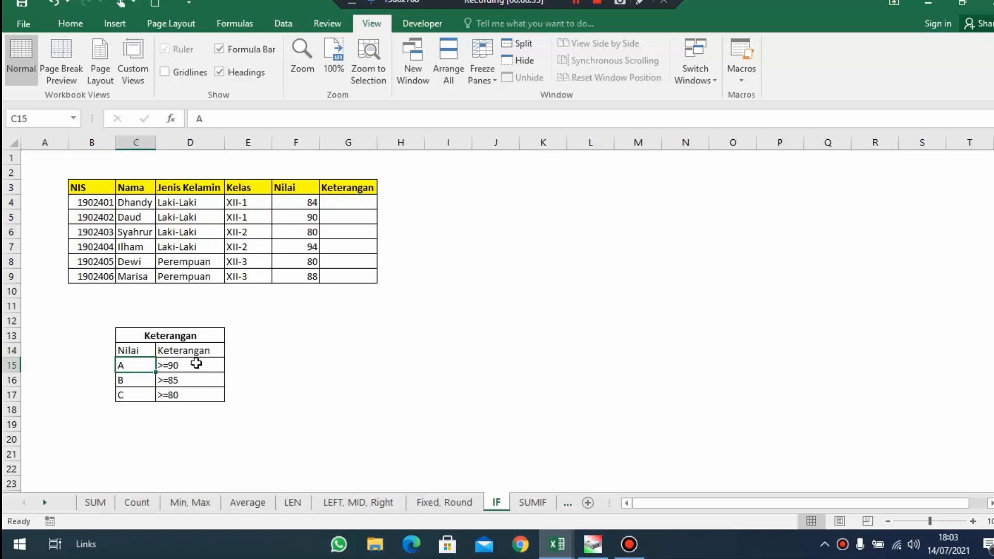
left_click(196, 363)
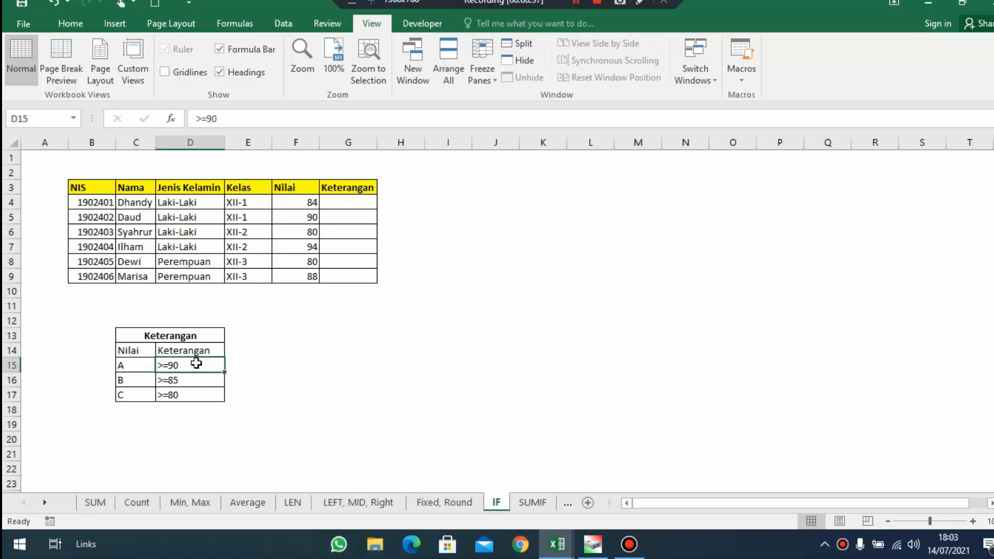
left_click(137, 385)
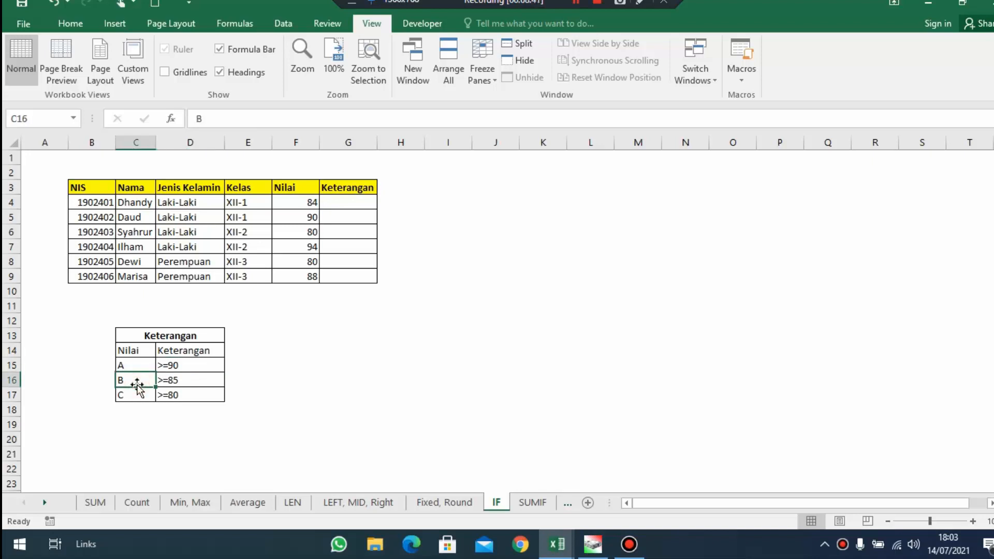
left_click(170, 382)
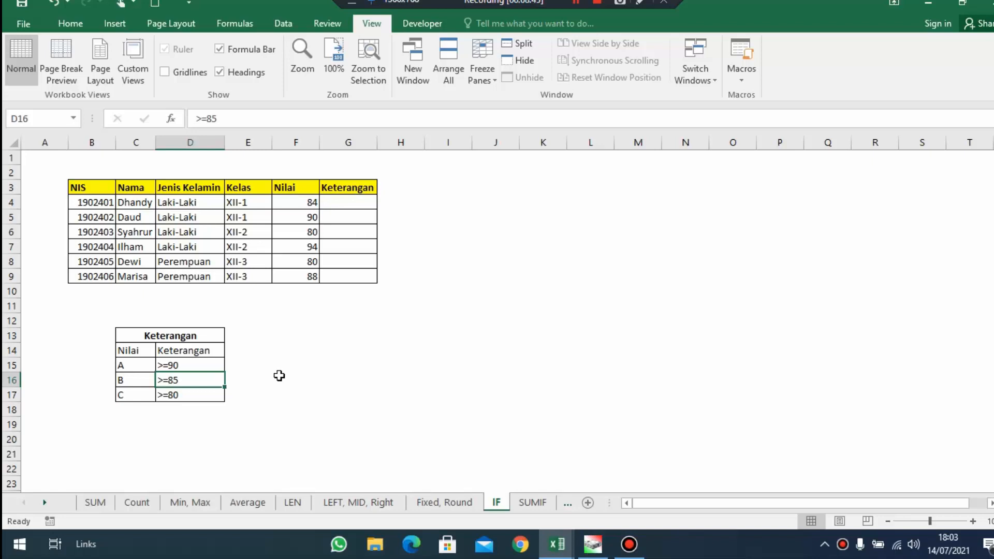
left_click(127, 395)
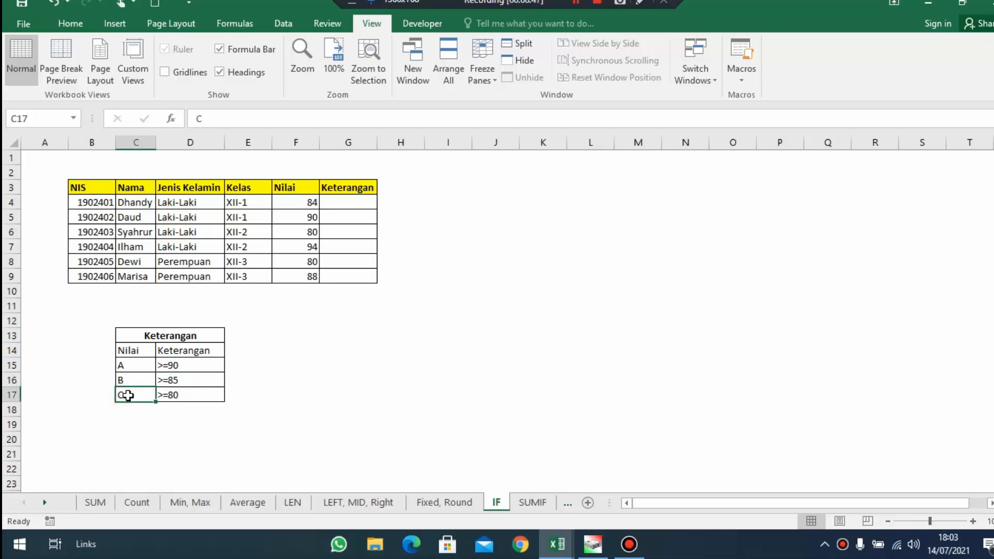
left_click(194, 392)
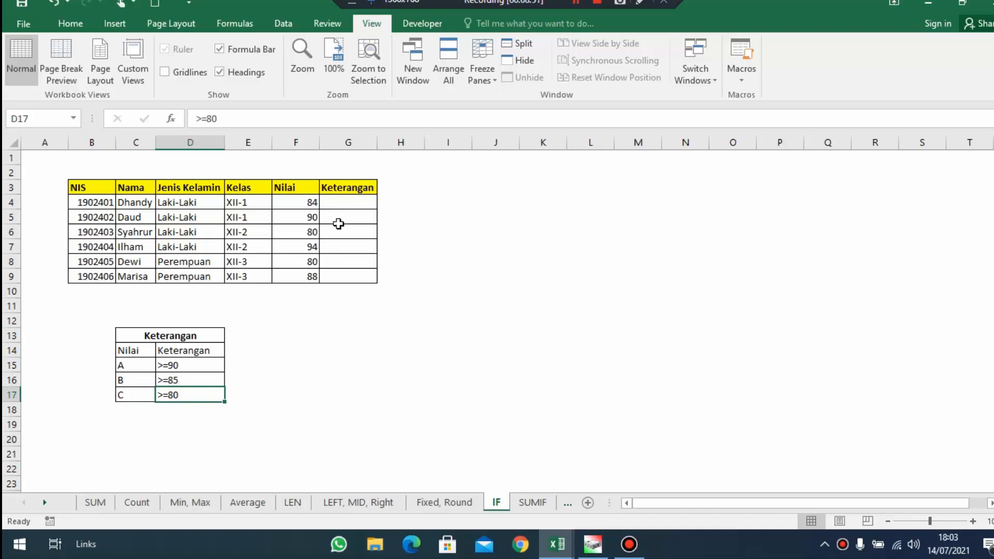
Begin the grade formula in G4 with =IF(F4>=90;"A"; so that scores of at least 90 return A
left_click(356, 204)
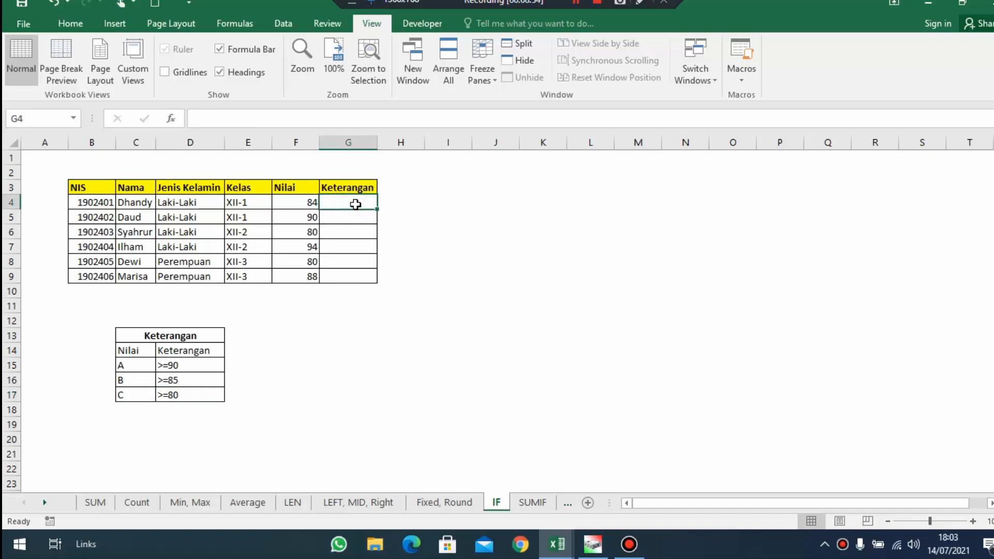
type("=IF")
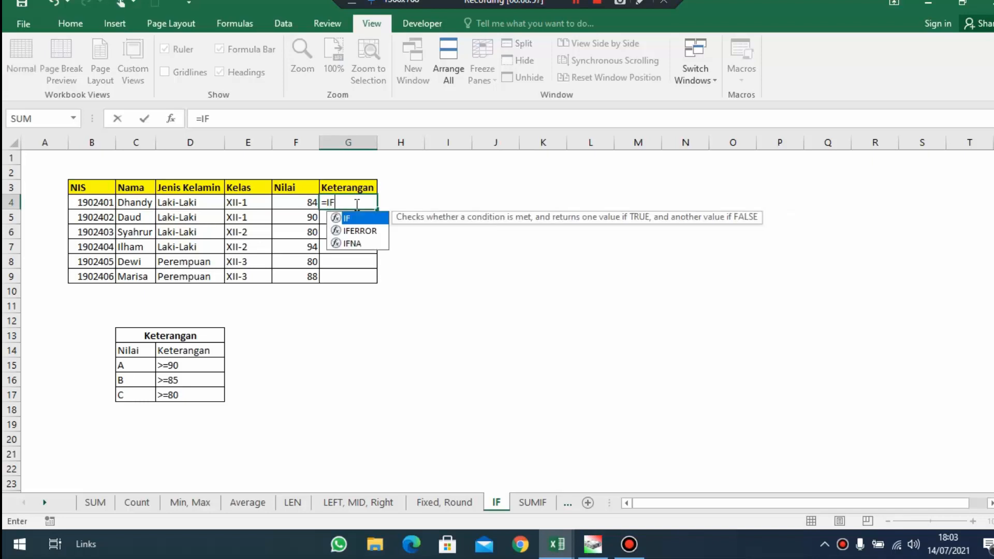
type("(")
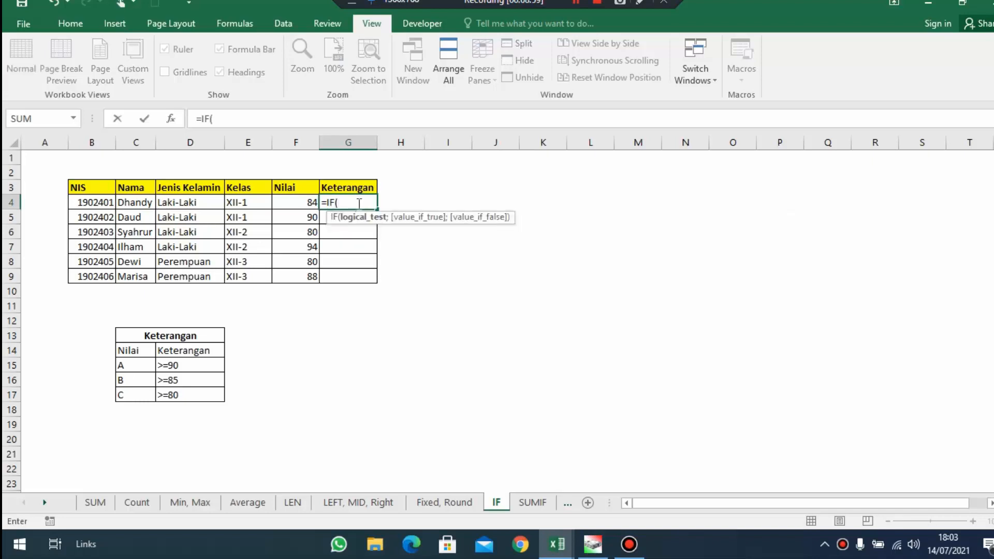
left_click(285, 205)
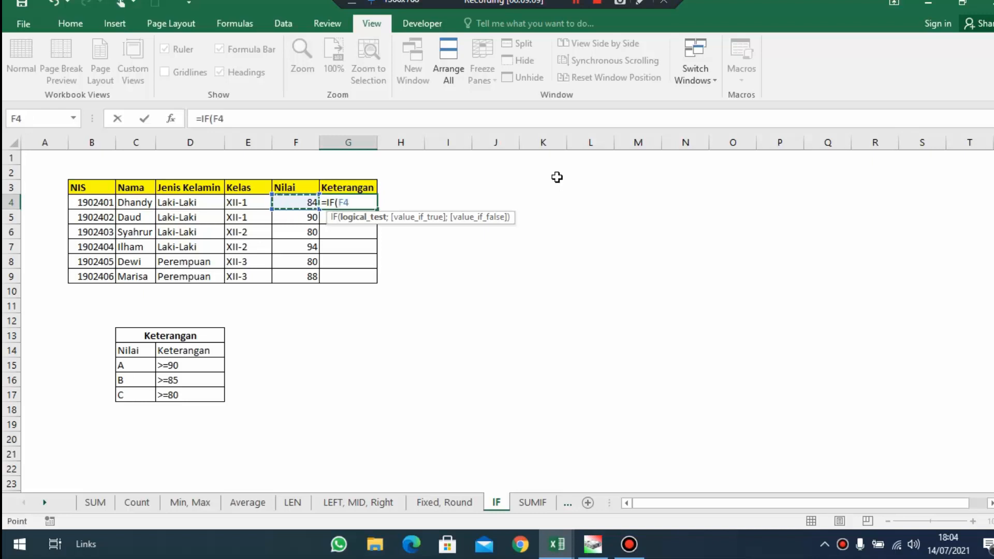
type(">=90;\"")
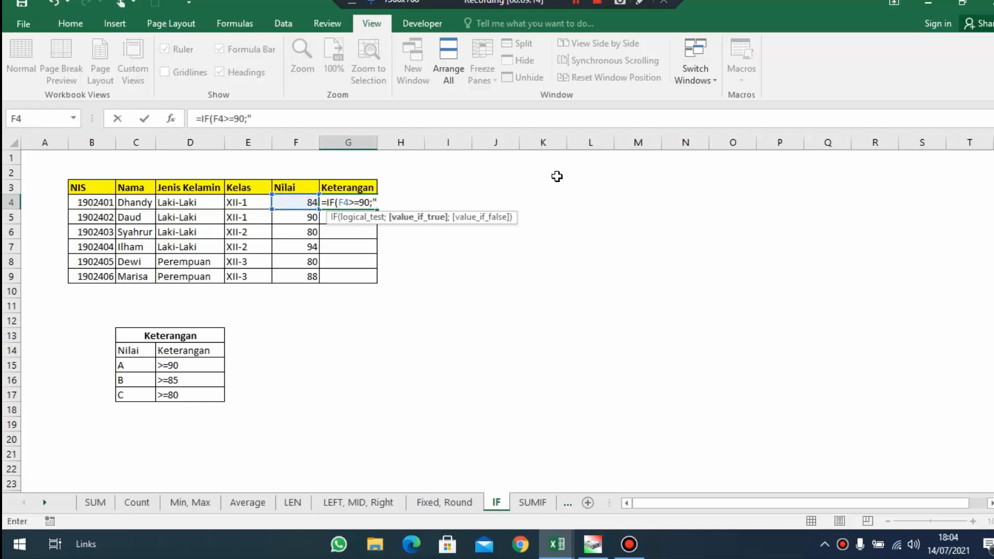
type("A\";")
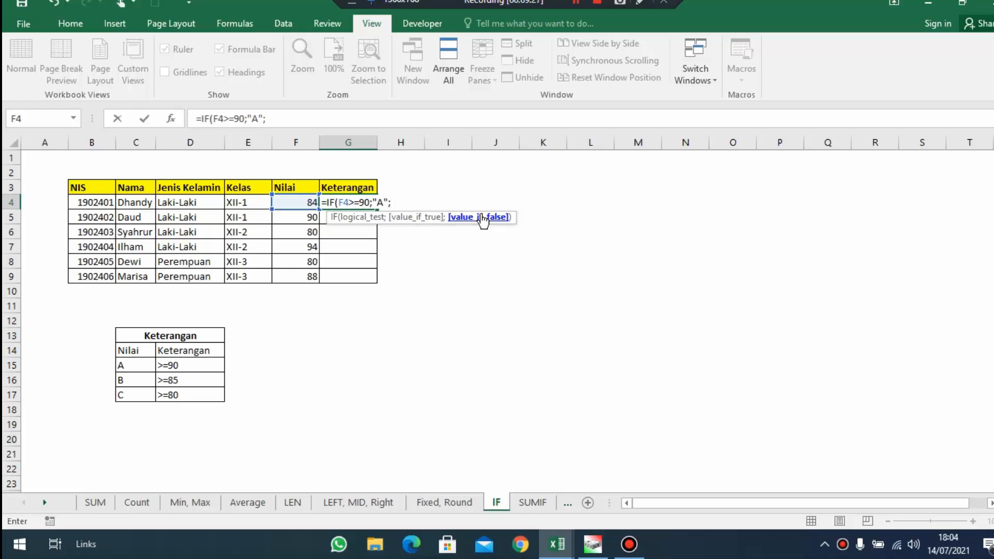
left_click_drag(338, 202, 383, 203)
left_click(396, 203)
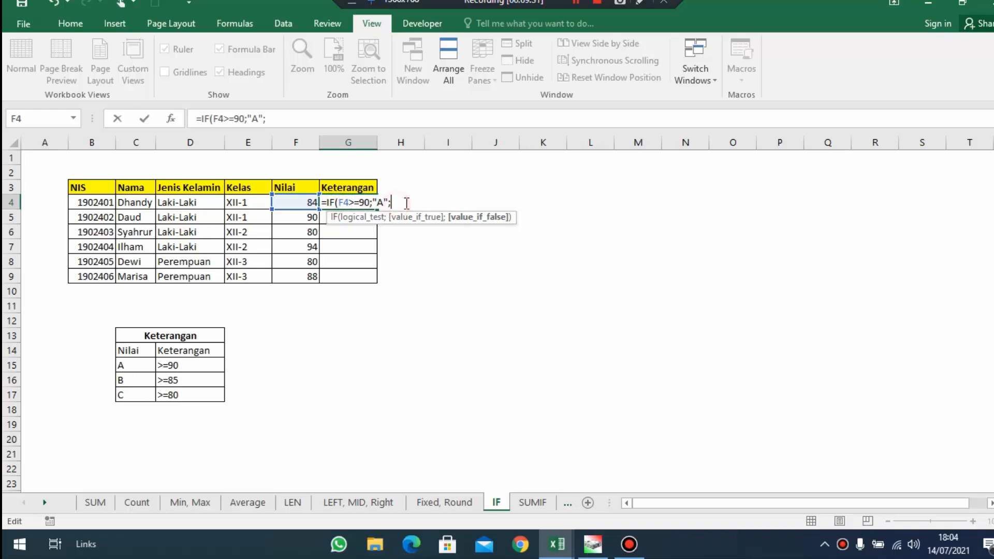
Nest a second IF in the G4 formula, IF(F4>=85;"B"; so that scores of at least 85 return B
type("if(")
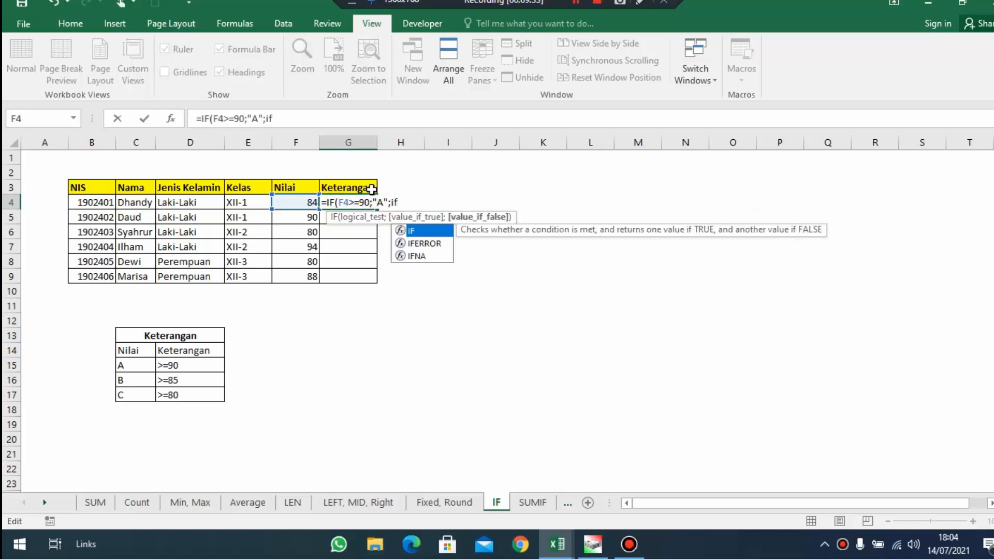
left_click(294, 203)
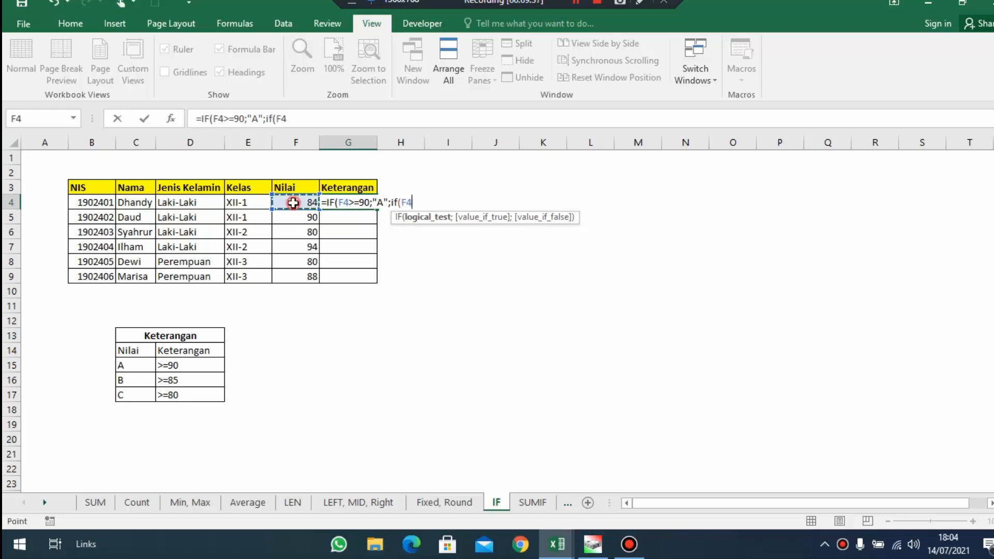
type(">=85")
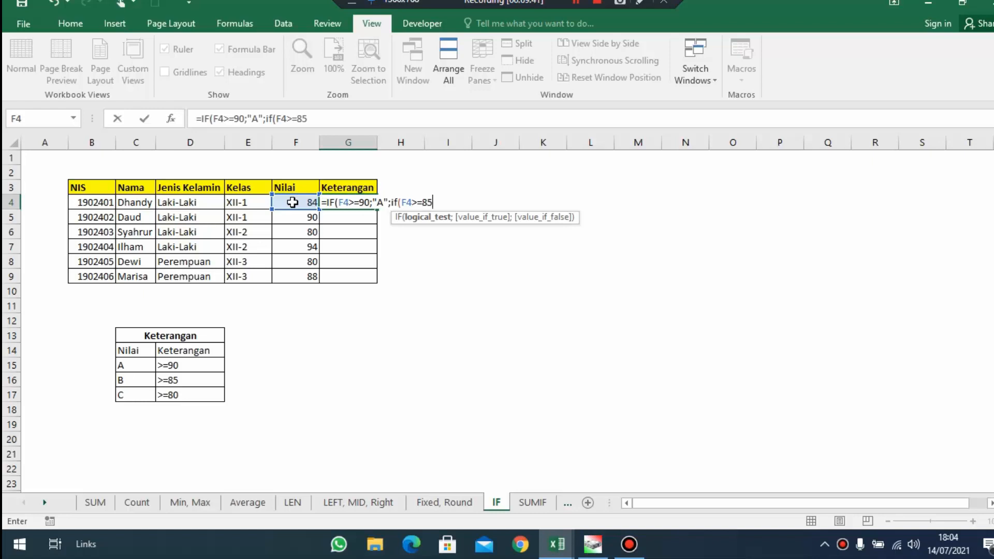
type(";\"")
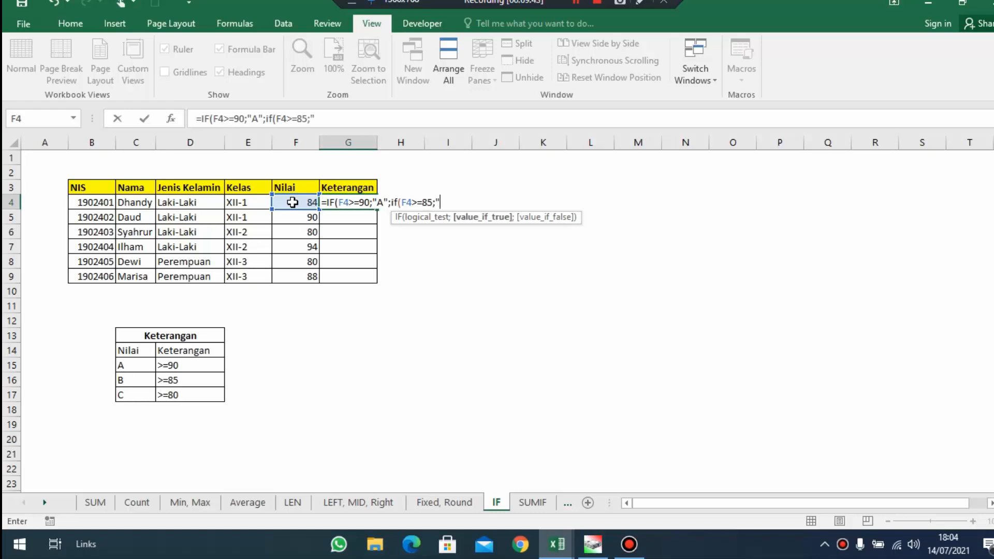
type("B\";")
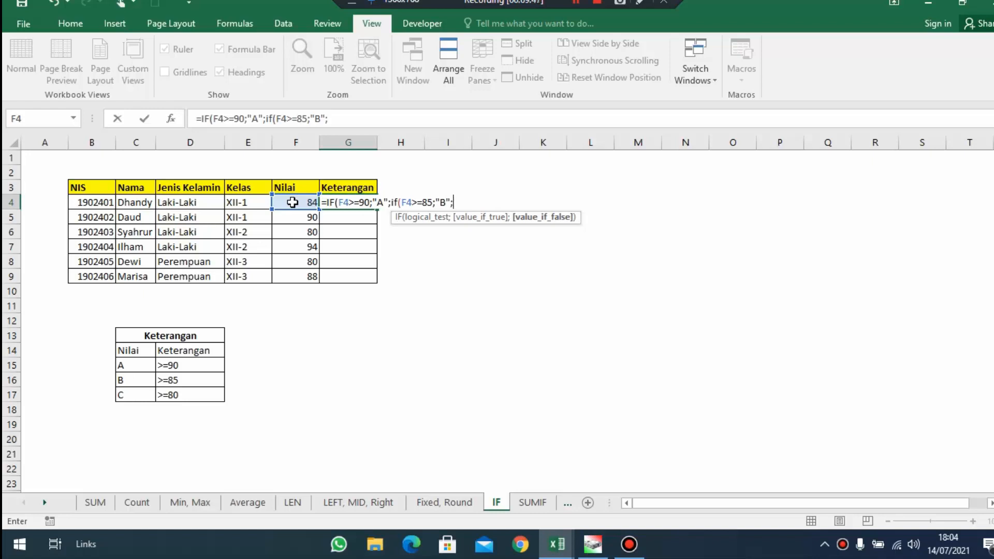
type("if")
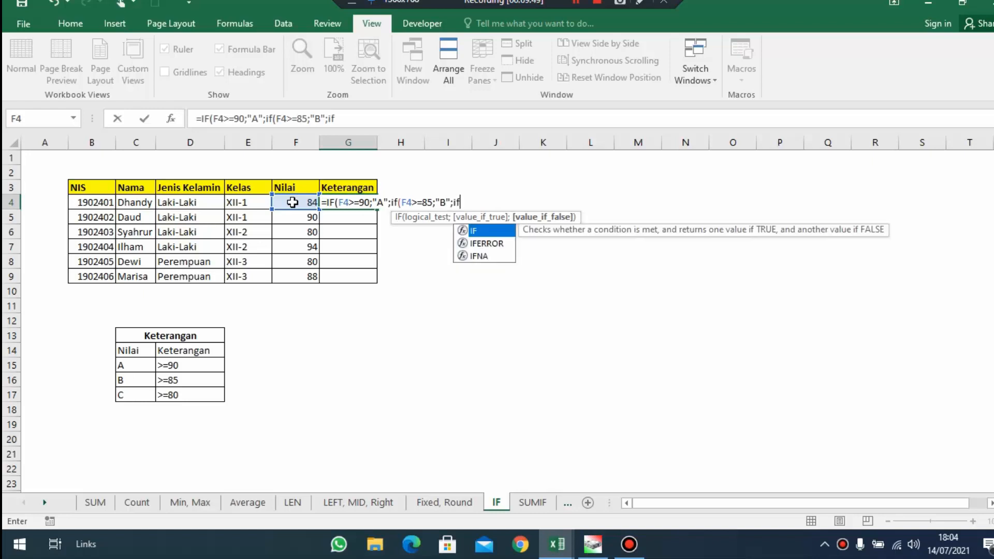
type("(")
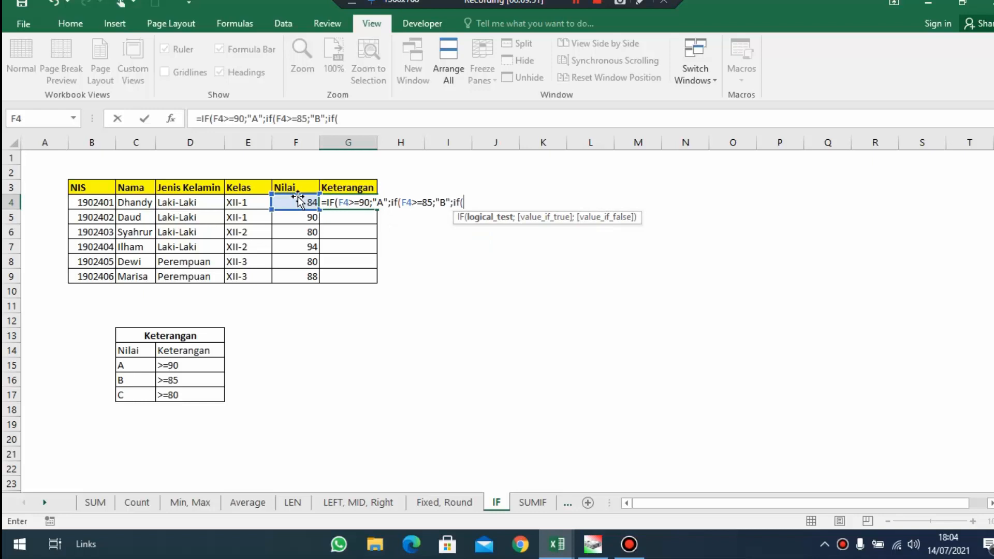
Nest a third IF in the G4 formula, IF(F4>=80;"C";"error", to return C from 80 and error otherwise
left_click(295, 202)
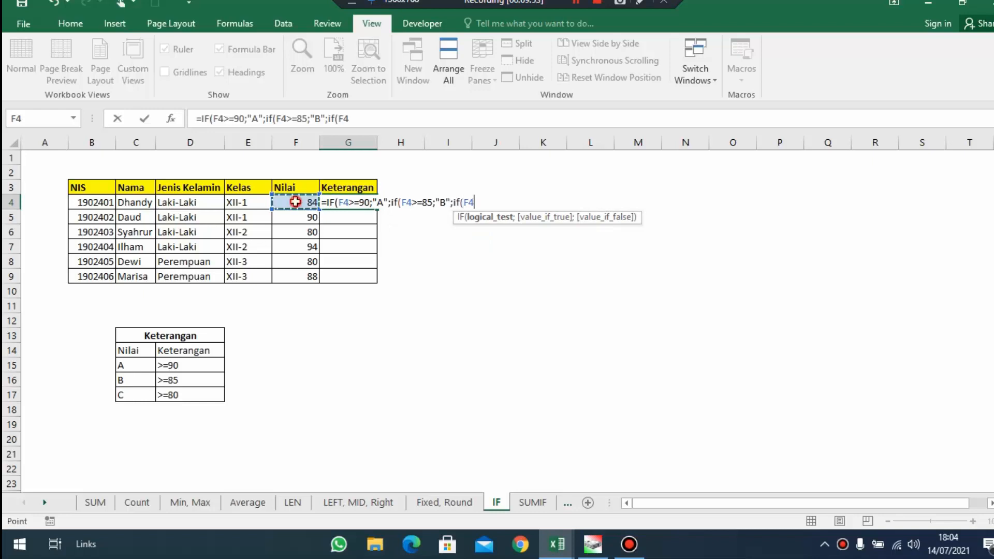
type(">=80;\"C\";\"error")
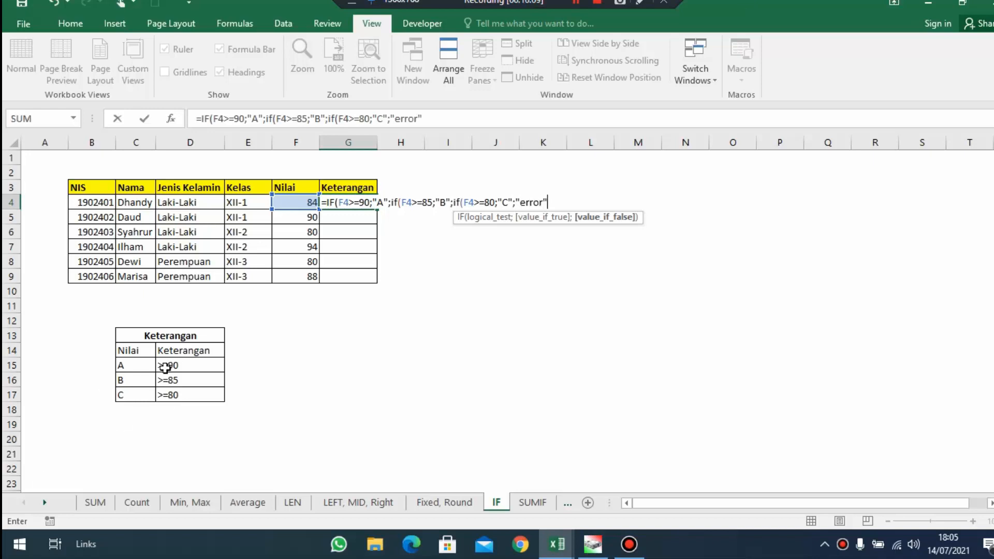
Close and confirm the nested IF formula in G4, and fill it down through G9
type(")")
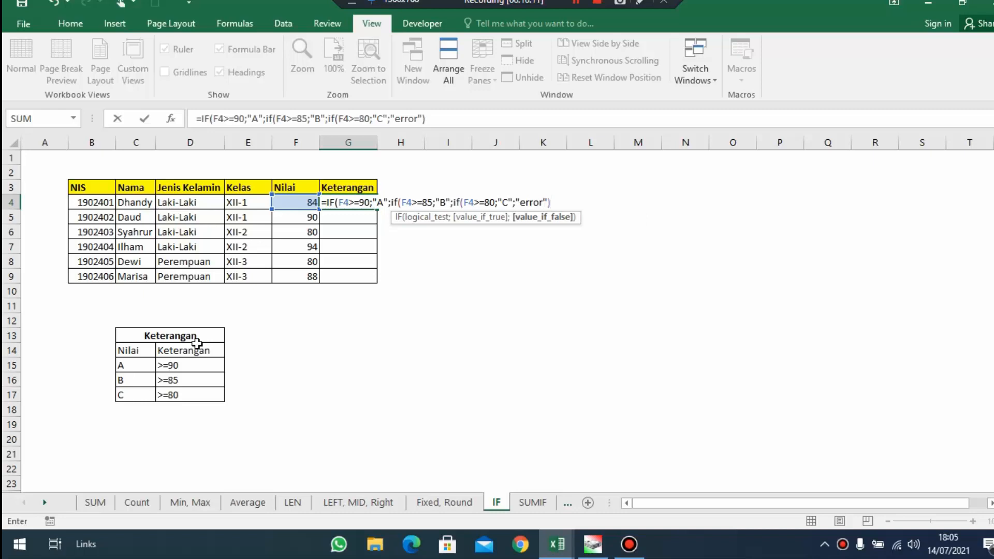
key("Return")
key("Return")
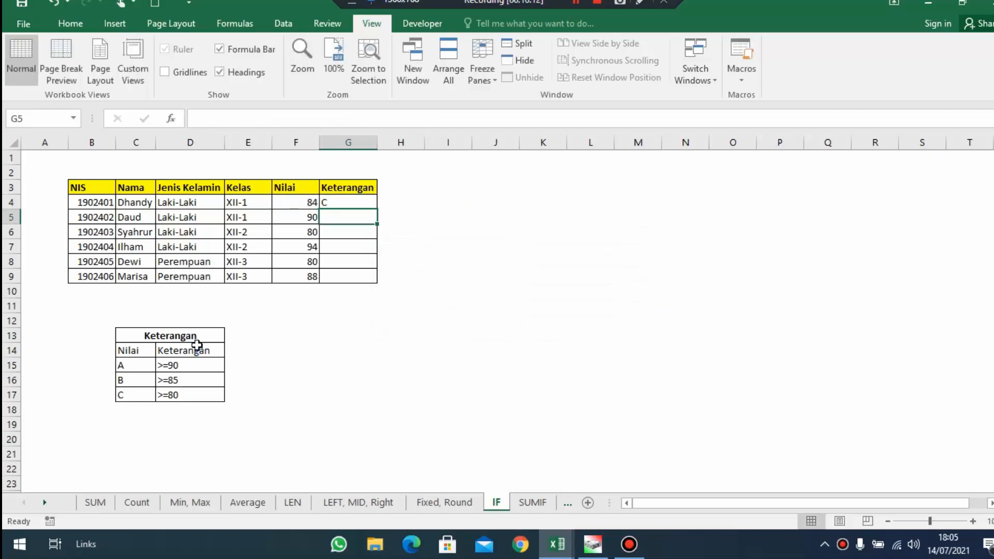
left_click(334, 202)
left_click_drag(380, 208, 376, 281)
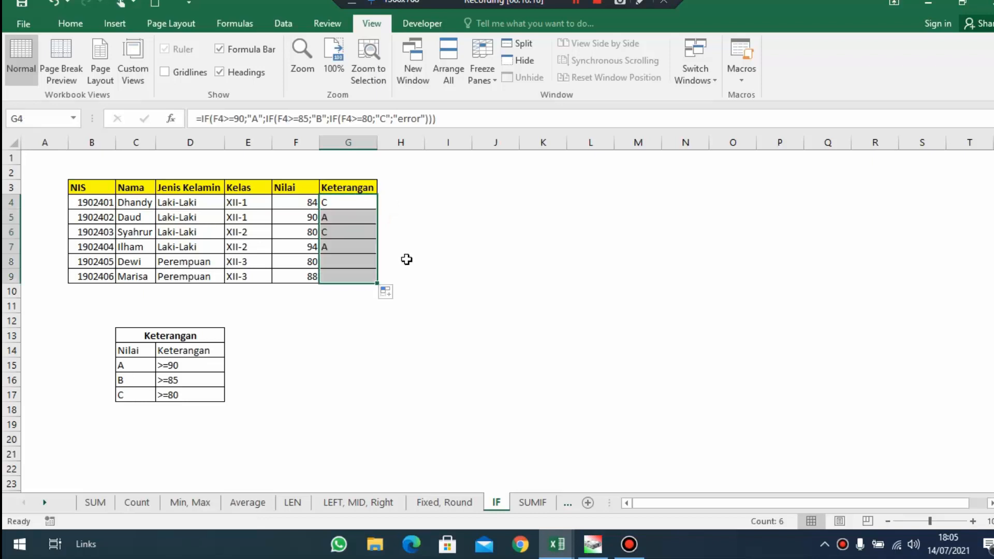
Check the grades in the Keterangan column against the Nilai scores and the criteria table
left_click(310, 205)
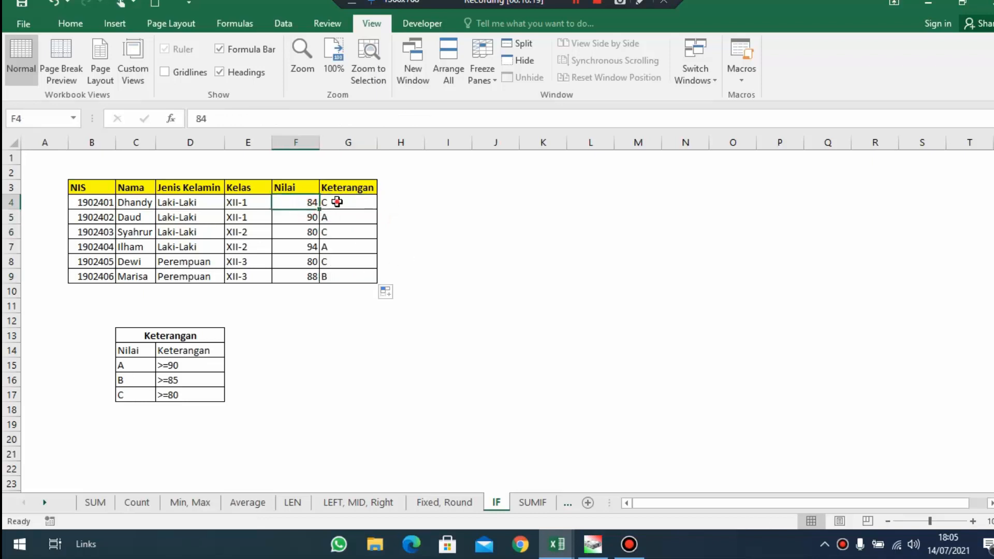
left_click_drag(334, 201, 304, 199)
left_click(322, 201)
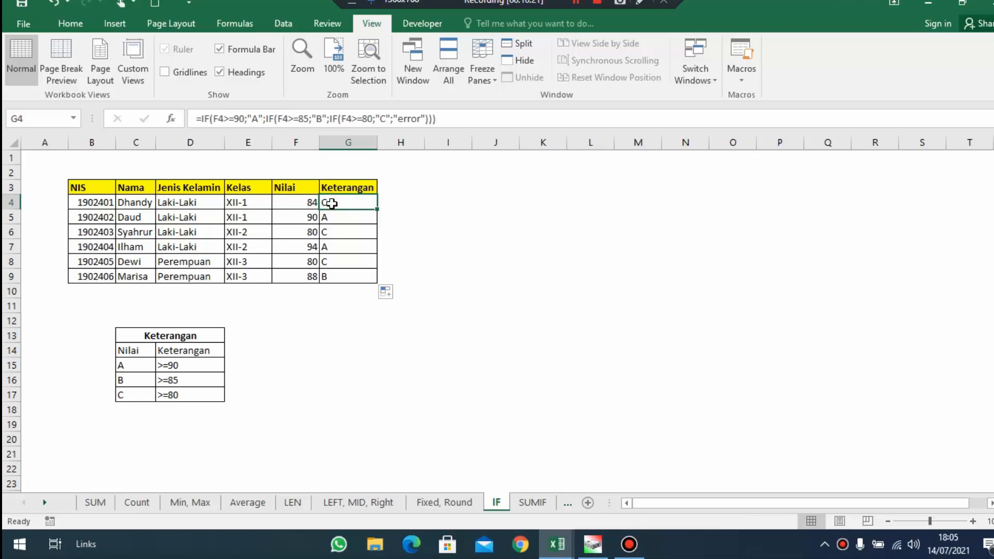
left_click(301, 204)
left_click(339, 202)
left_click_drag(123, 378, 178, 380)
left_click(356, 234)
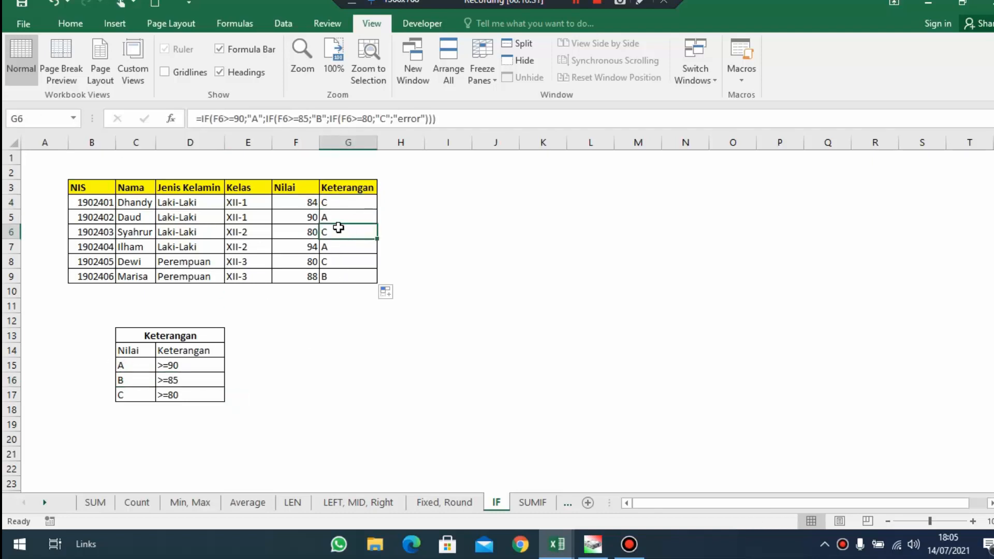
left_click_drag(332, 245, 310, 247)
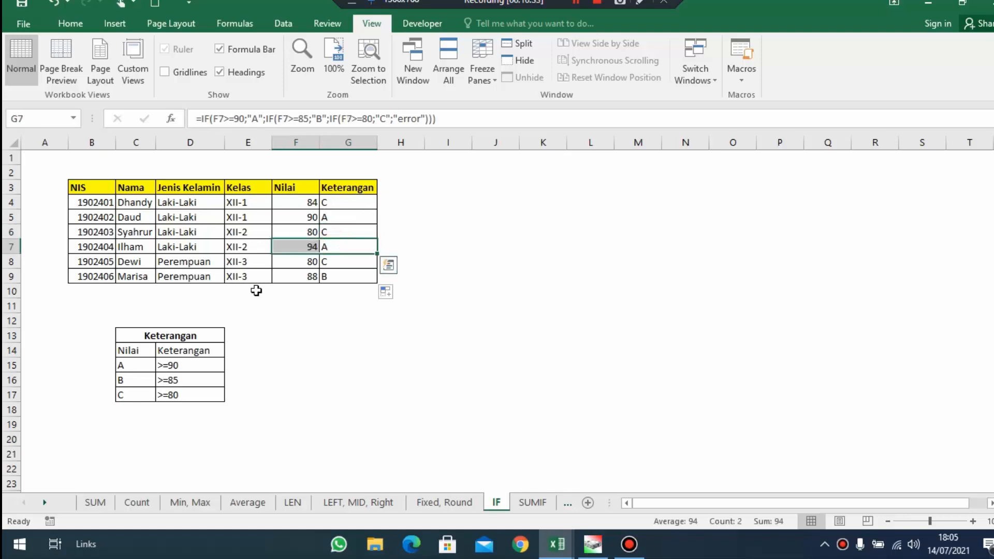
left_click_drag(132, 365, 212, 367)
left_click(404, 322)
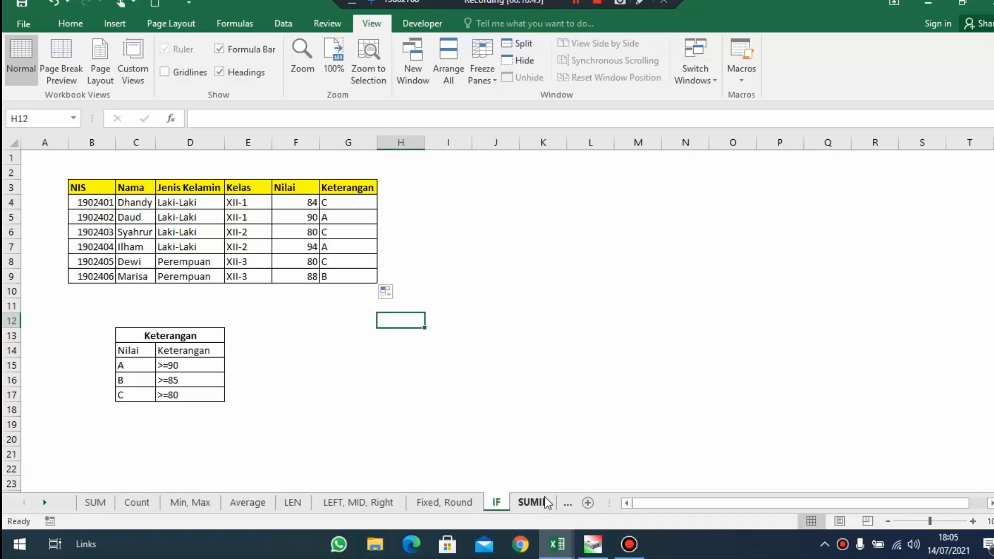
Open the SUMIF sheet and examine the Total Nilai rows for classes XII-1, XII-2 and XII-3
left_click(525, 508)
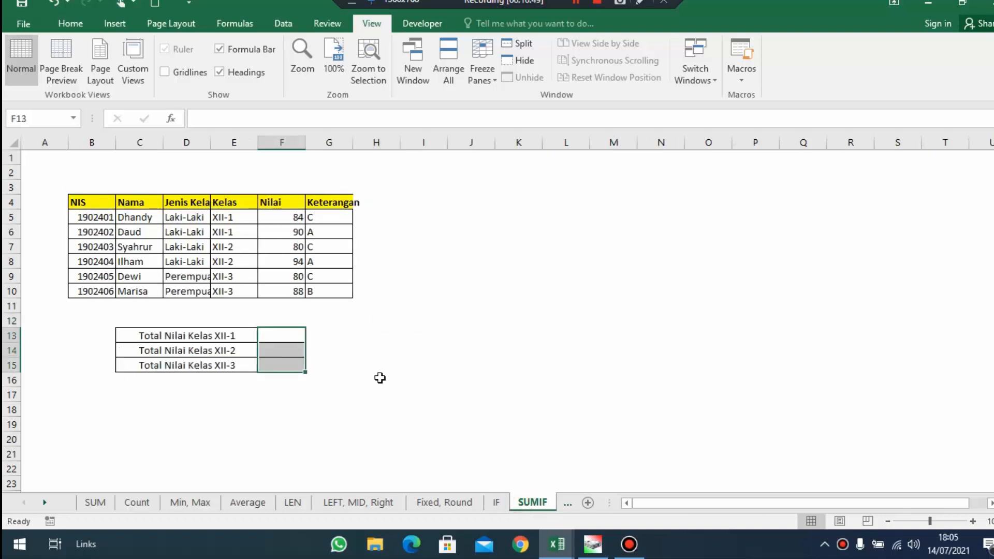
left_click(291, 336)
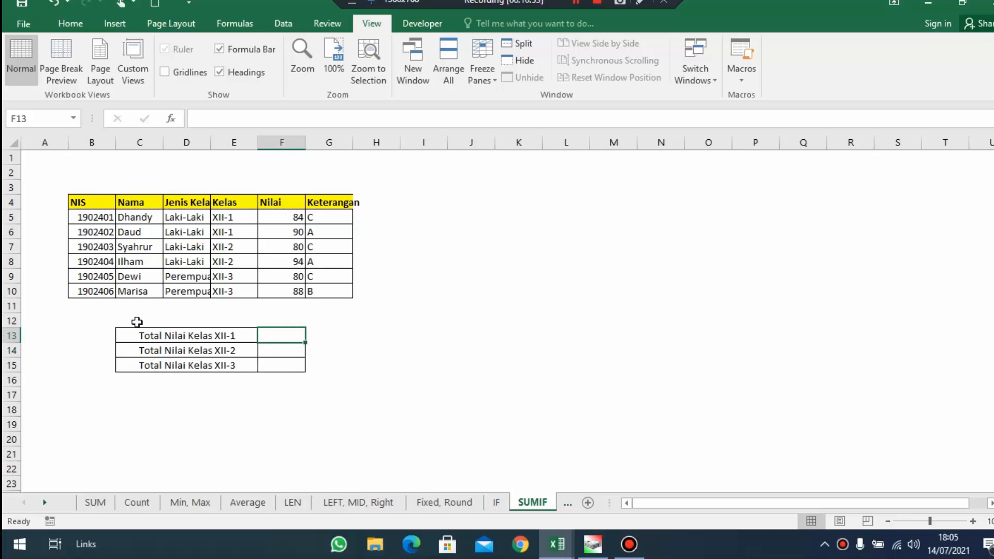
left_click(157, 335)
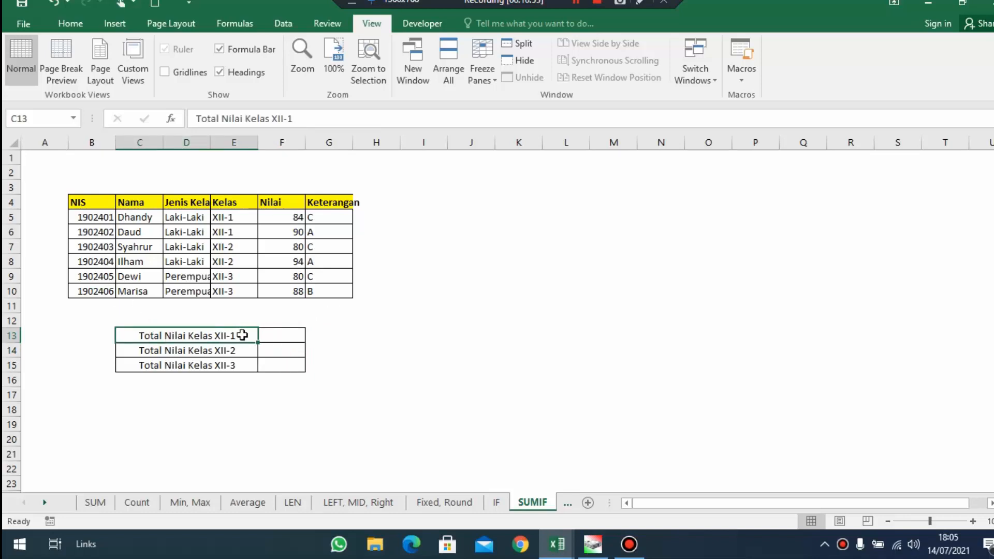
left_click(172, 352)
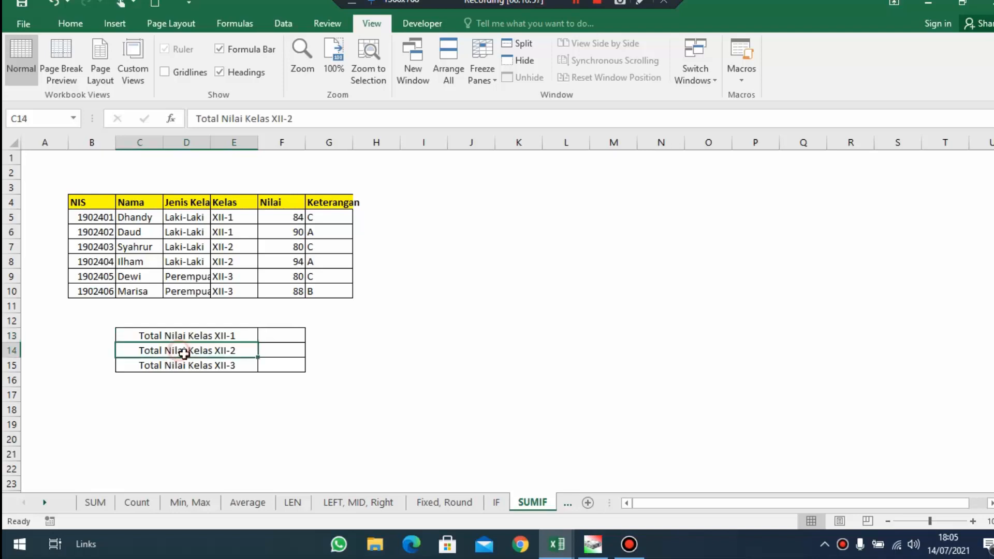
left_click(189, 365)
left_click(286, 334)
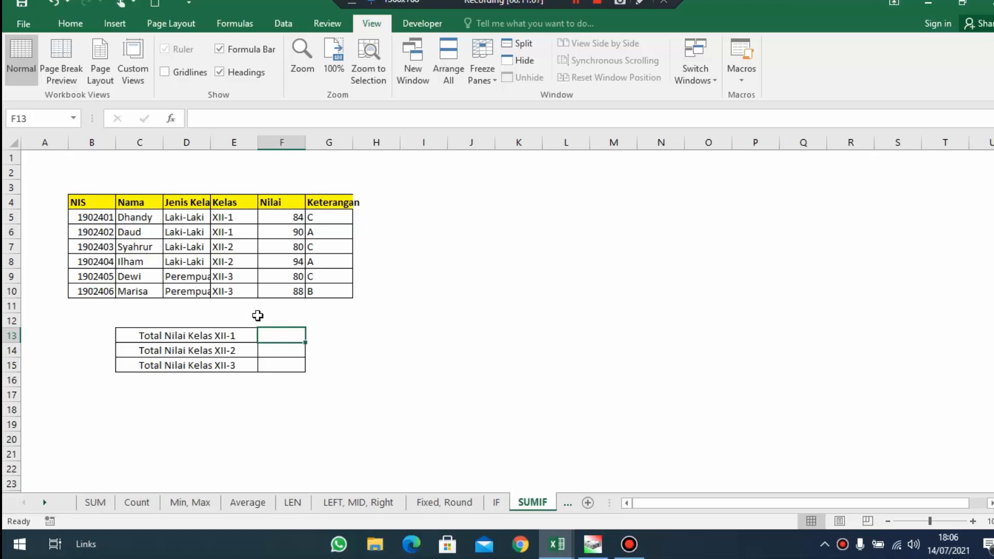
left_click(207, 339)
Total the class XII-1 scores in F13 with =SUMIF(E5:E10;"XII-1";F5:F10)
double_click(283, 333)
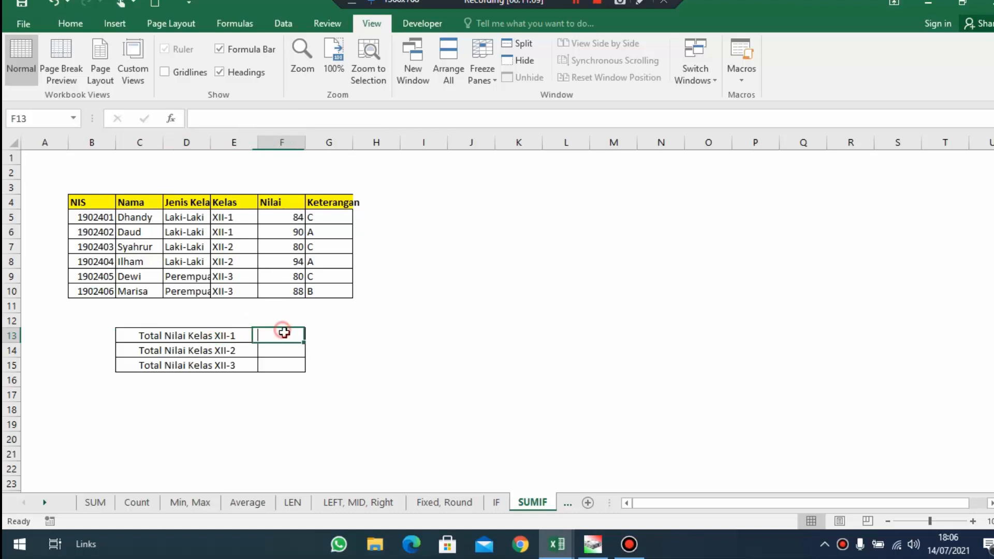
type("=sumif")
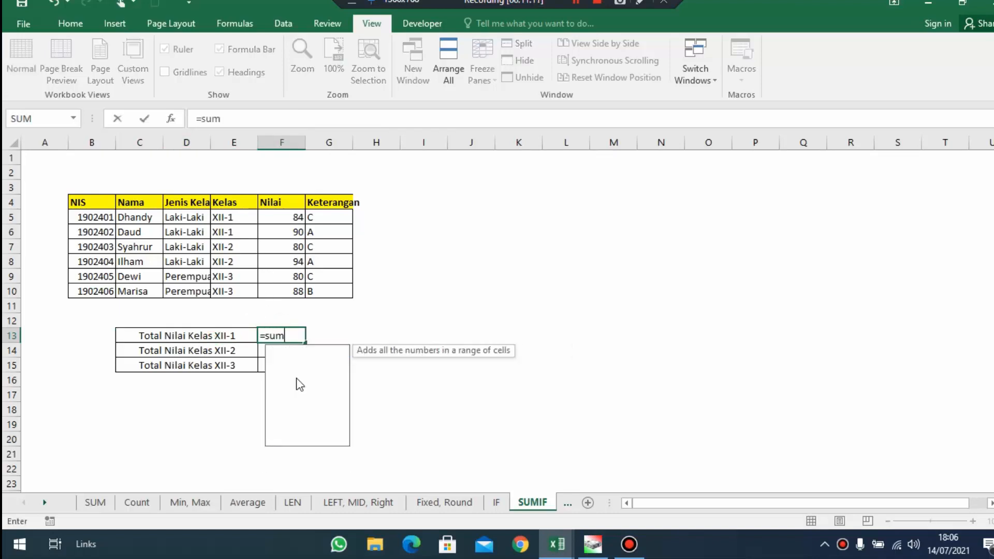
key("Tab")
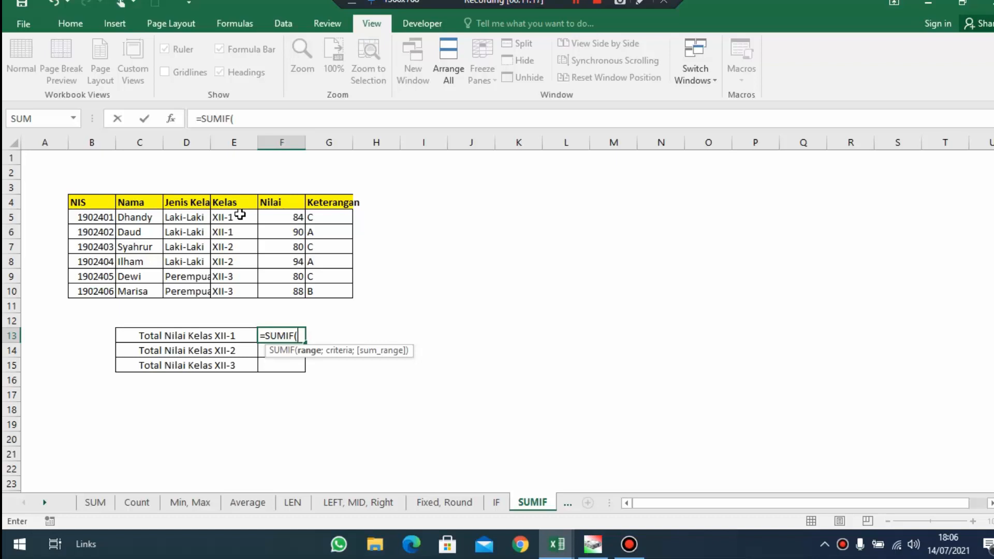
left_click_drag(235, 218, 238, 298)
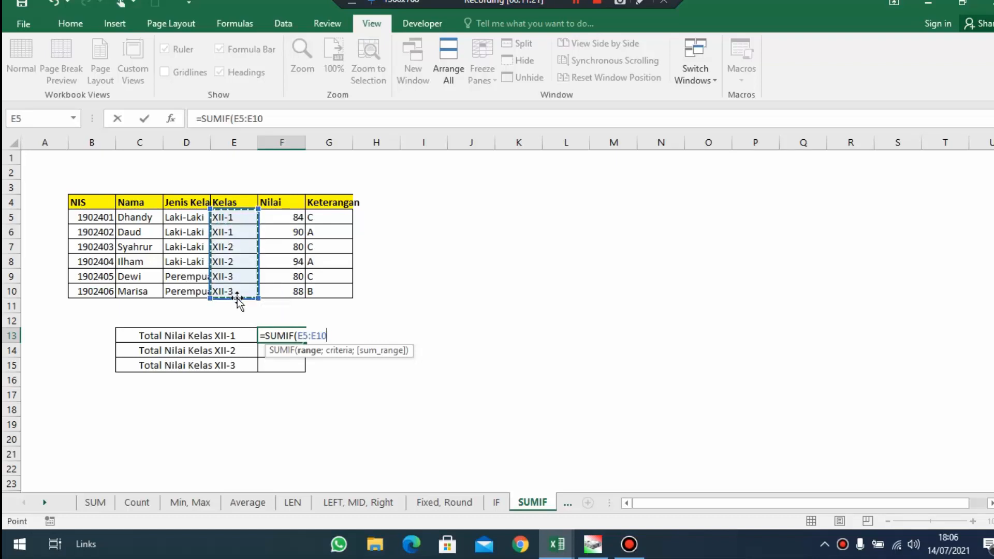
type(";\"XII-")
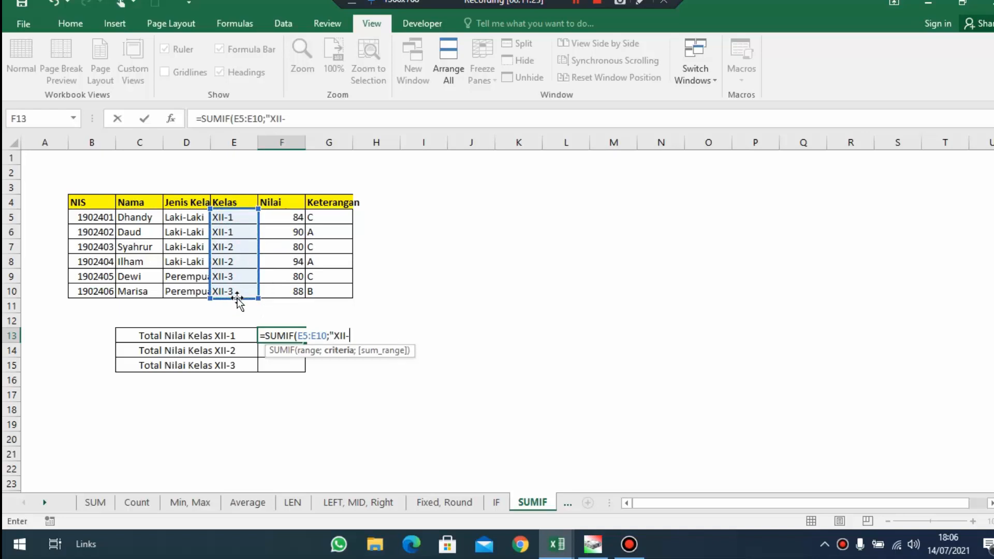
type("1\";")
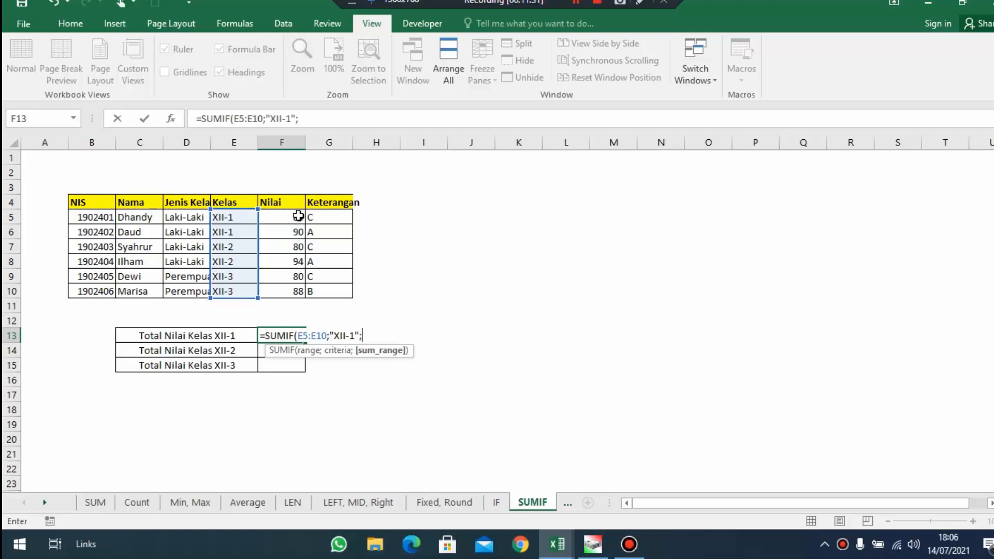
left_click_drag(297, 217, 298, 291)
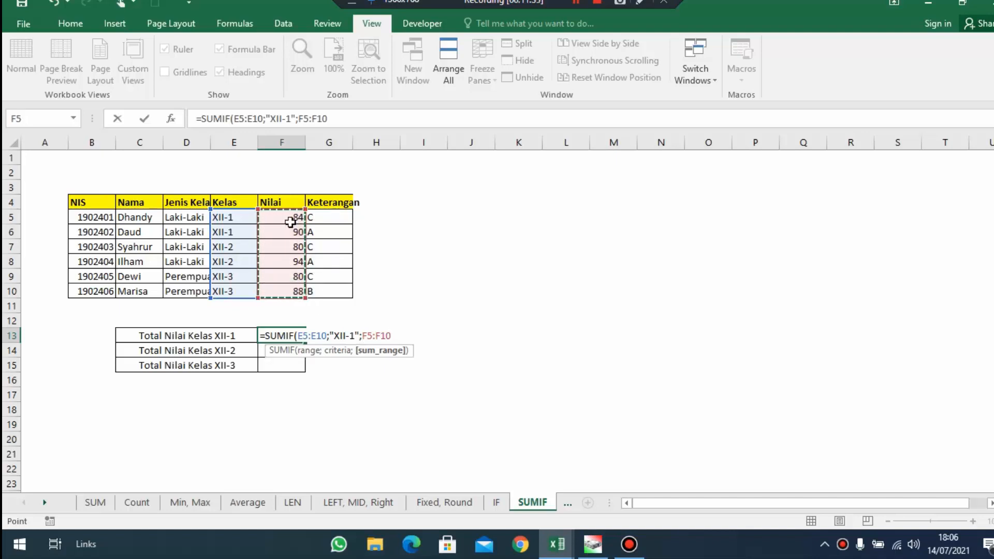
key("Return")
Copy the SUMIF formula text from F13 into F14 and change its criteria to "XII-2"
left_click(287, 335)
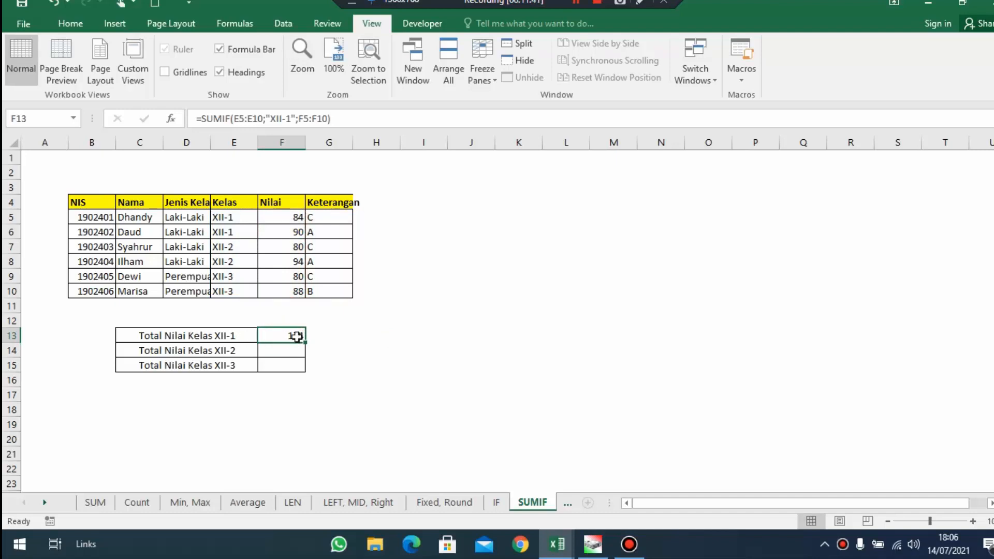
left_click_drag(383, 117, 196, 118)
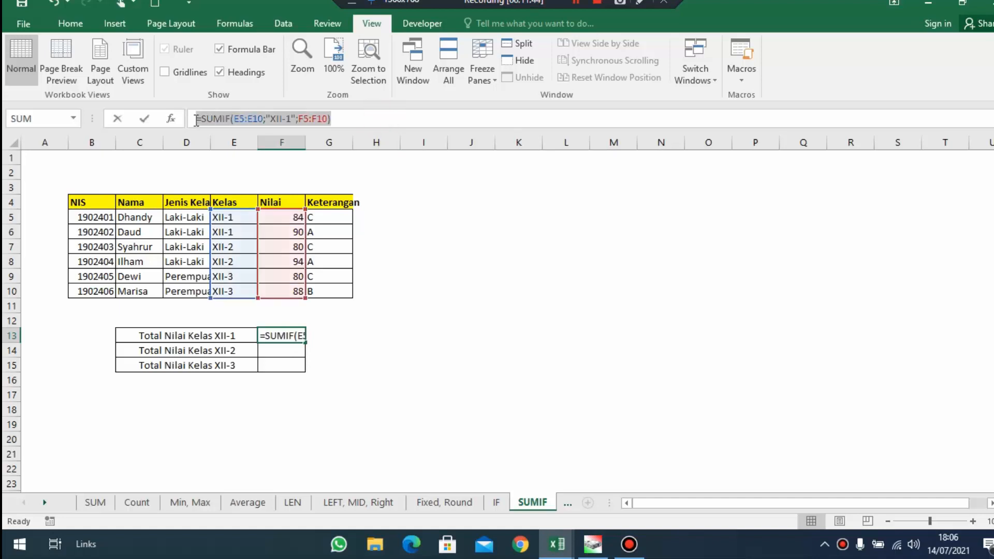
key("ctrl+c")
key("Escape")
left_click(278, 351)
key("ctrl+v")
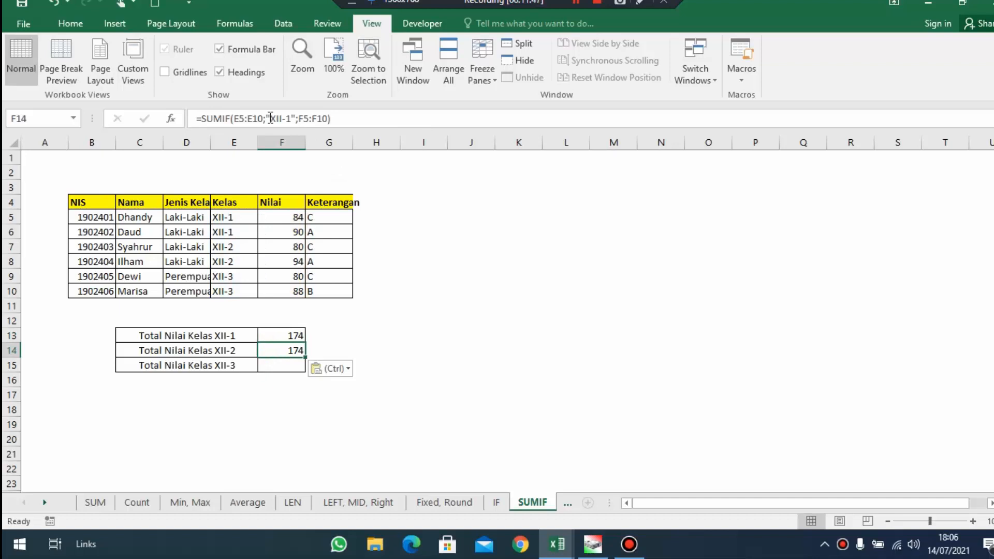
left_click(291, 118)
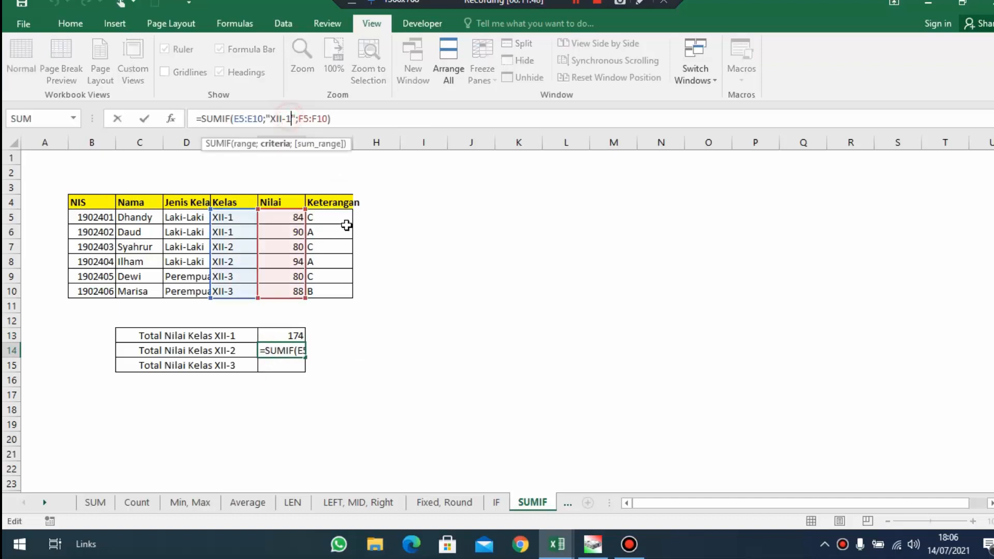
key("BackSpace")
type("2")
key("Return")
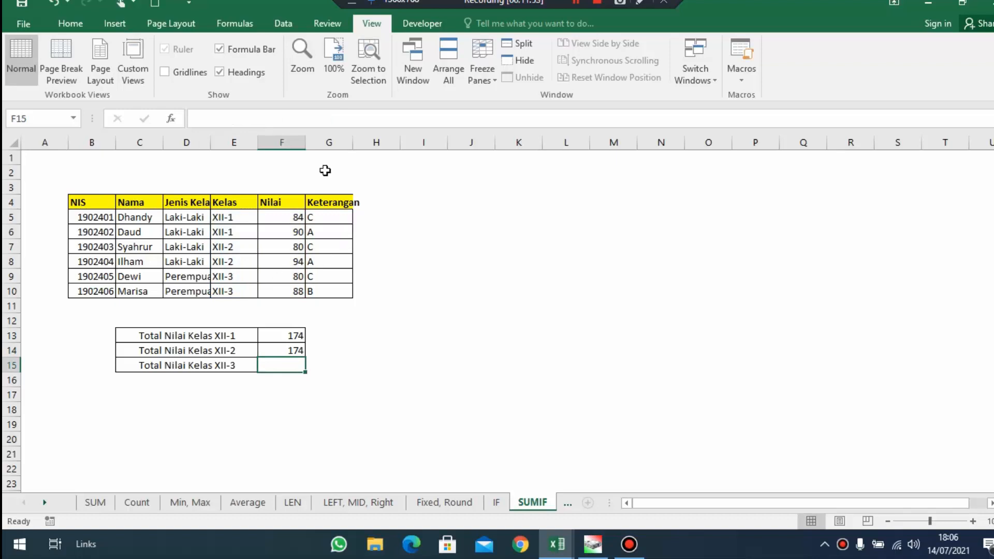
Total the class XII-3 scores in F15 by pasting the copied SUMIF formula and changing its criteria to "XII-3"
left_click(348, 118)
key("ctrl+v")
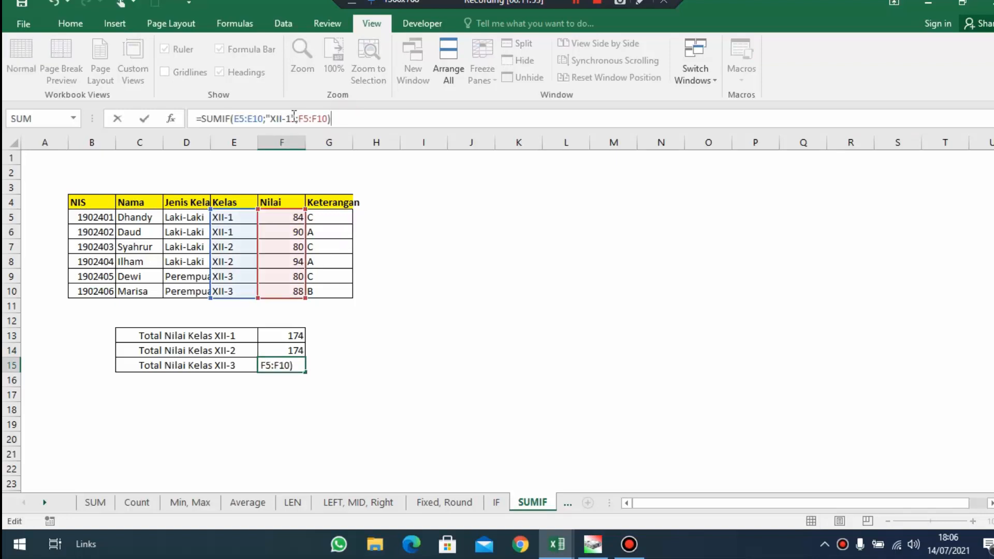
left_click(294, 119)
key("BackSpace")
type("3")
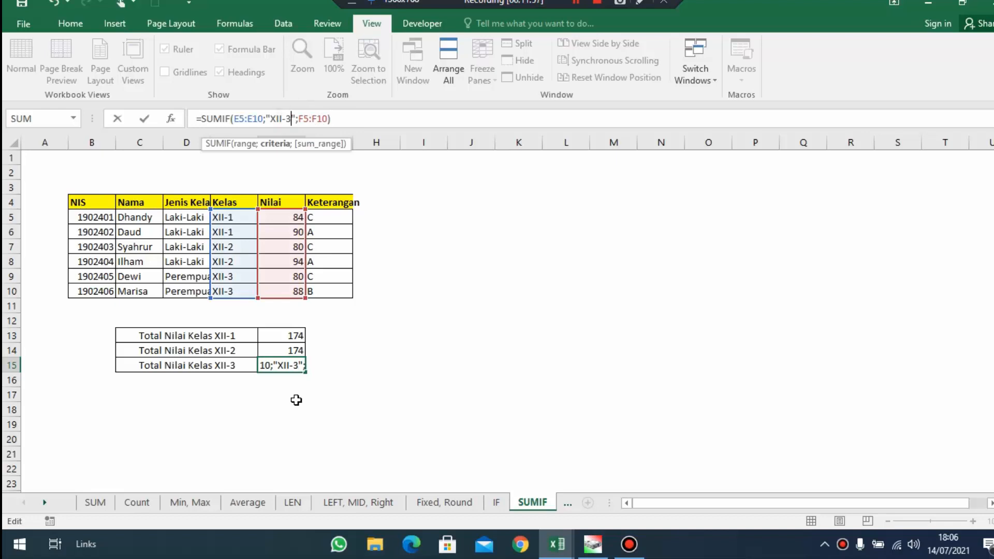
key("Return")
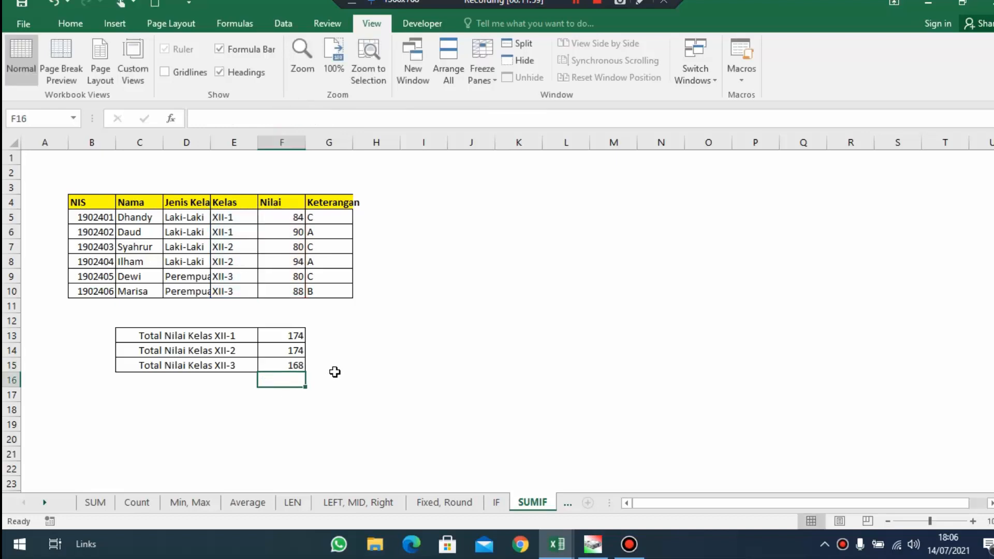
Review the Total Nilai rows for classes XII-1, XII-2 and XII-3 together with their SUMIF formulas
left_click(300, 353)
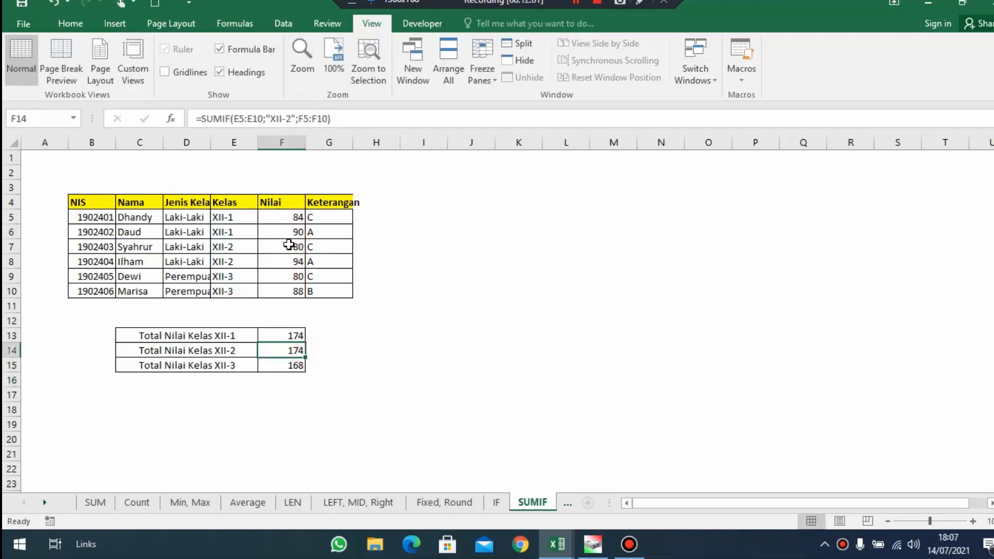
left_click(209, 362)
left_click(279, 364)
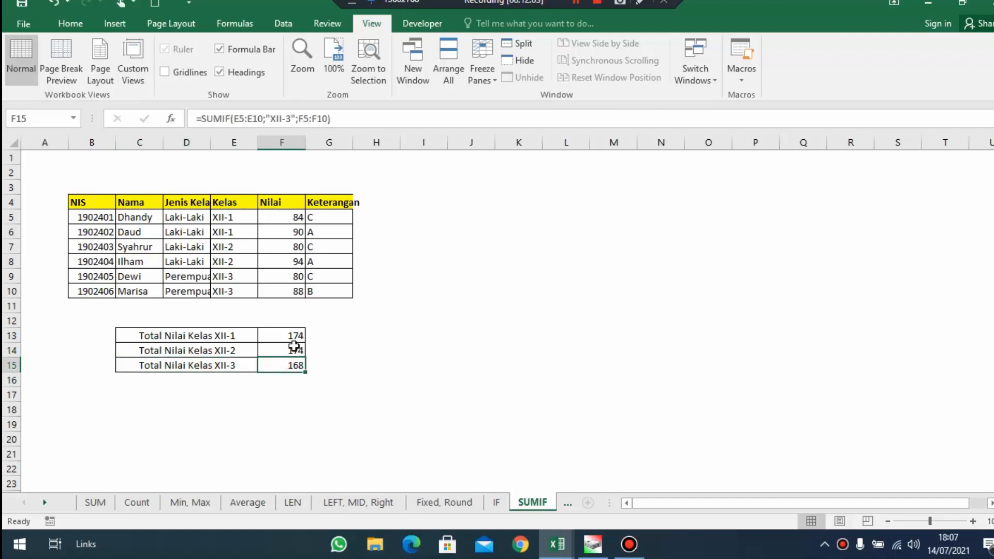
left_click_drag(207, 362, 289, 344)
left_click(241, 345)
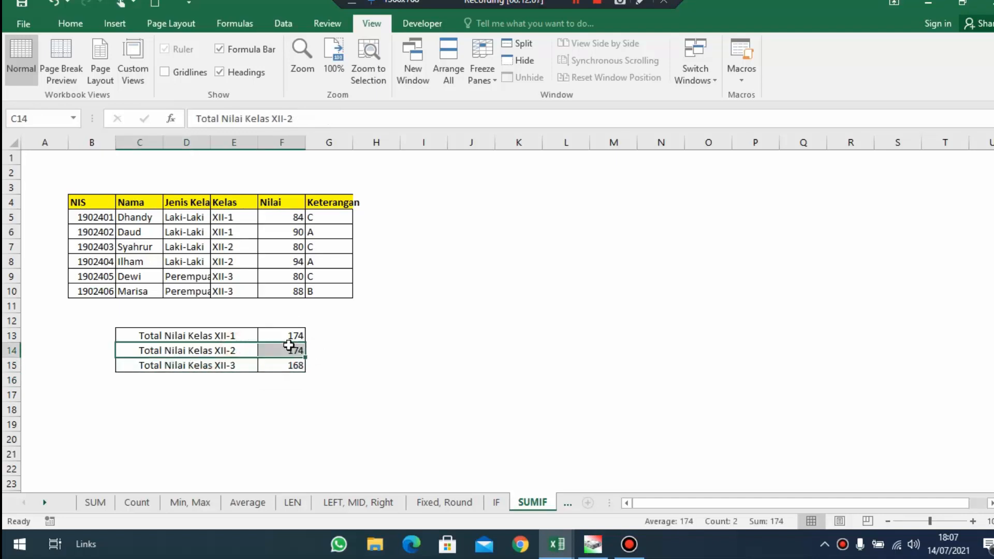
left_click_drag(195, 328, 288, 350)
left_click_drag(222, 365, 270, 364)
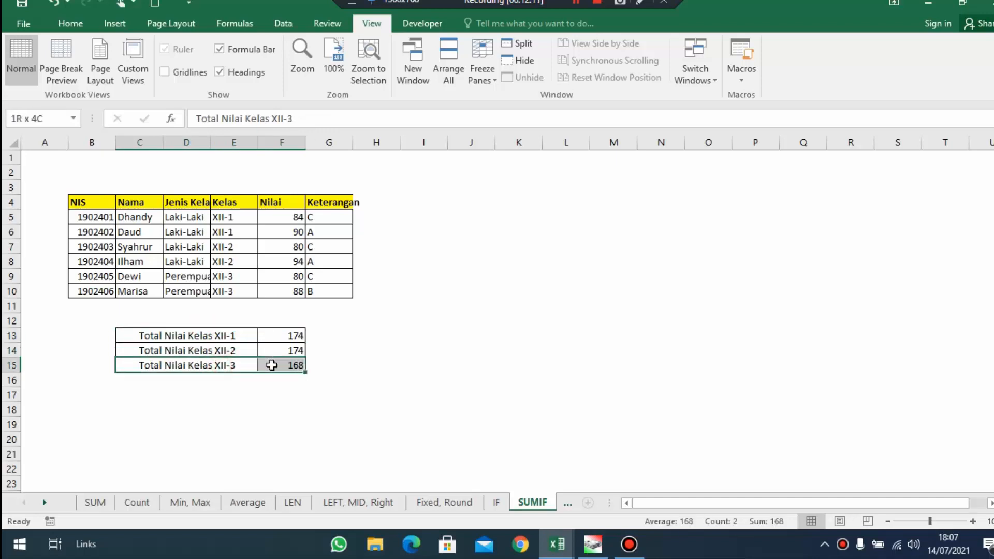
left_click(499, 455)
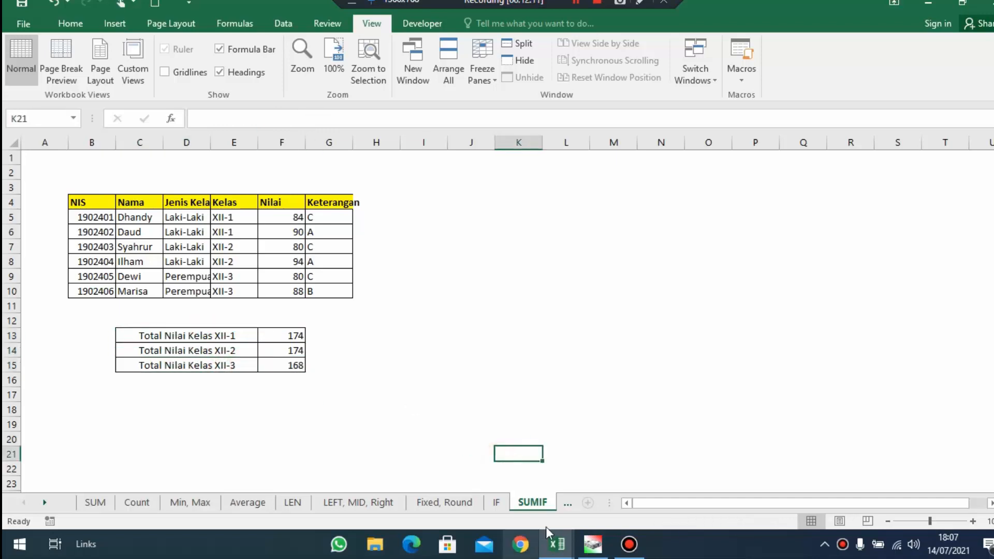
Open the COUNTIF sheet and examine the Jumlah Siswa Laki-Laki and Jumlah Siswa Perempuan rows
left_click(565, 505)
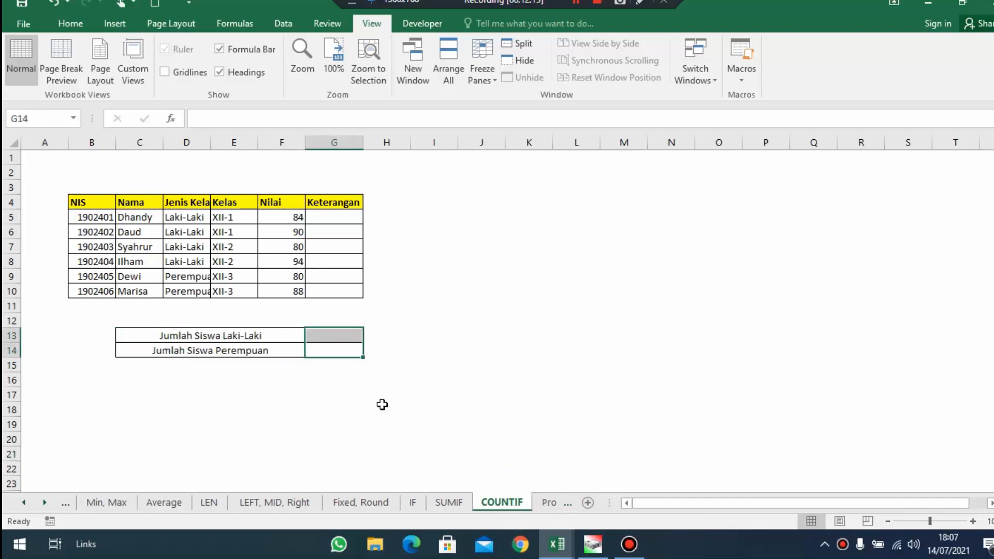
left_click(181, 334)
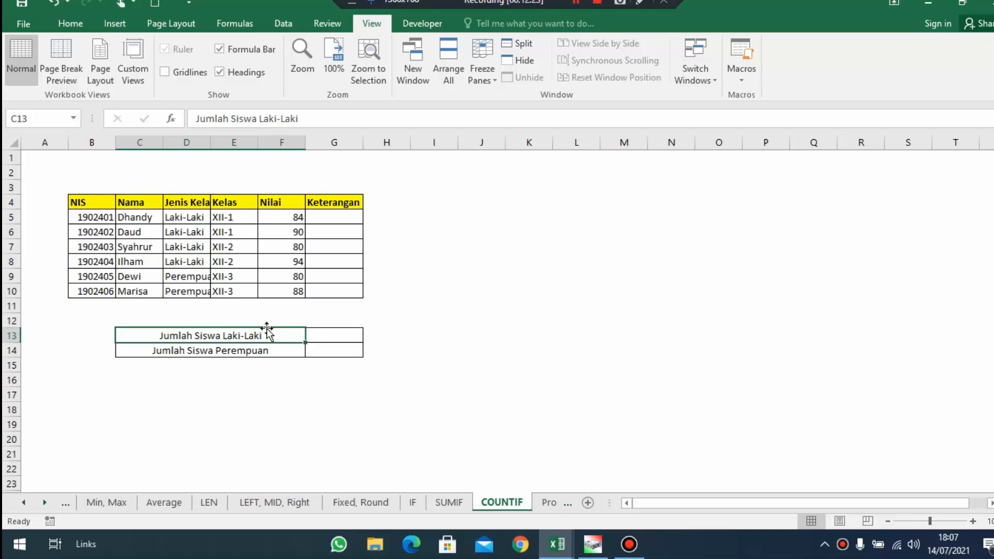
left_click(279, 349)
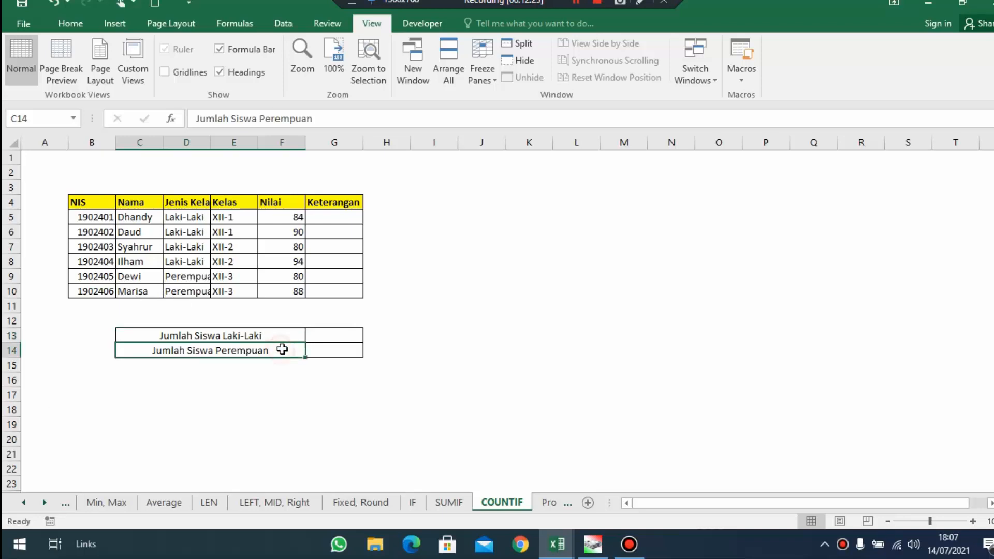
left_click(288, 336)
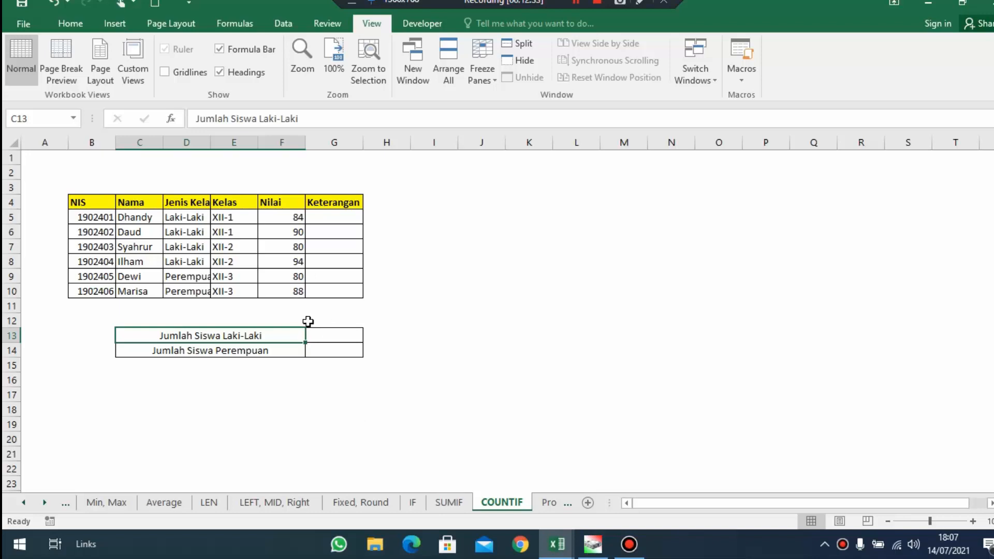
Count the male students in G13 with =COUNTIF(D5:D10;"Laki-Laki")
left_click(319, 336)
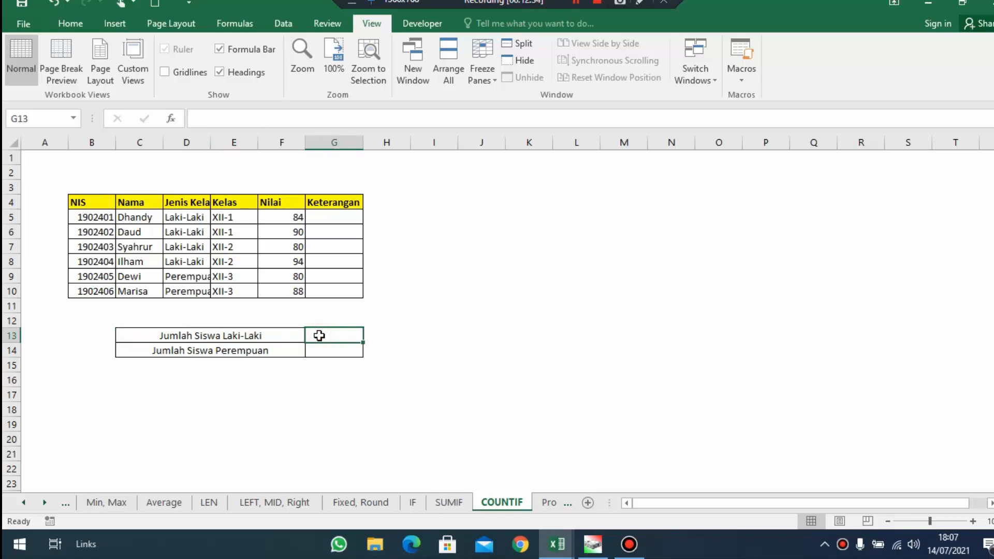
type("=countif")
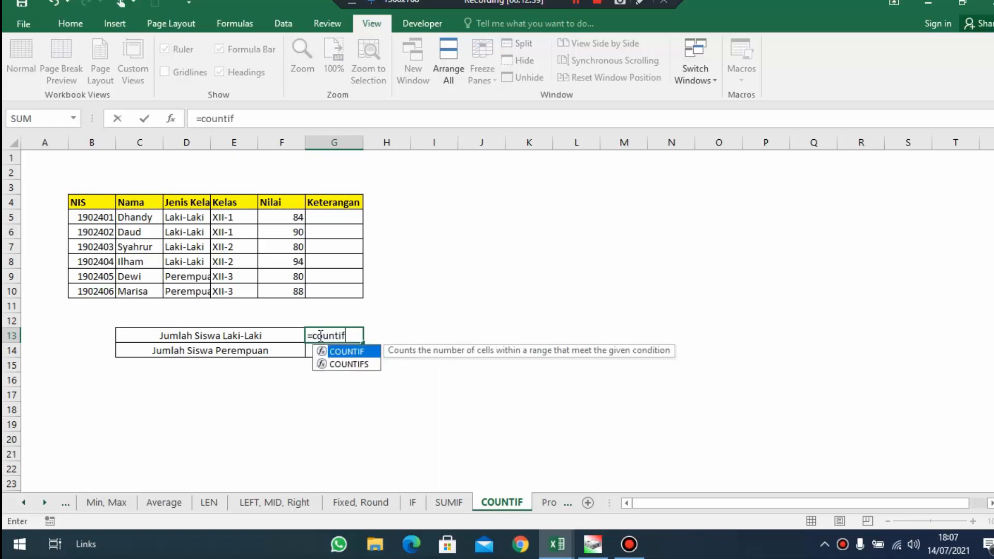
key("Tab")
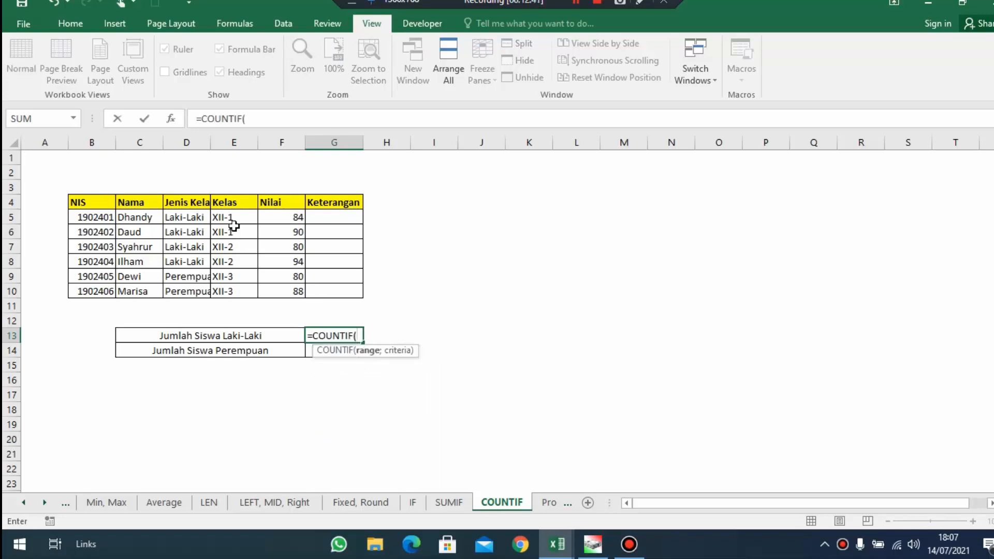
left_click_drag(201, 215, 189, 300)
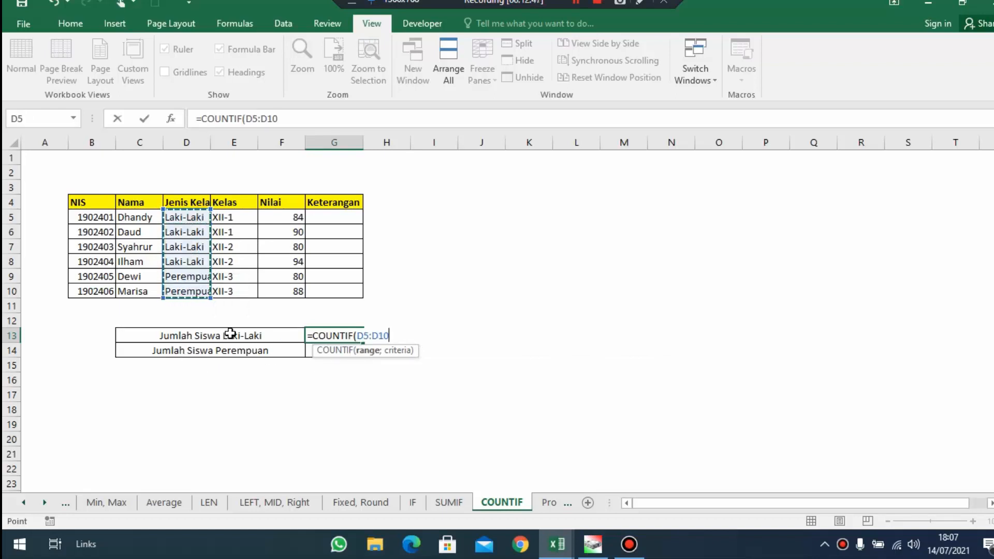
type(";\"La")
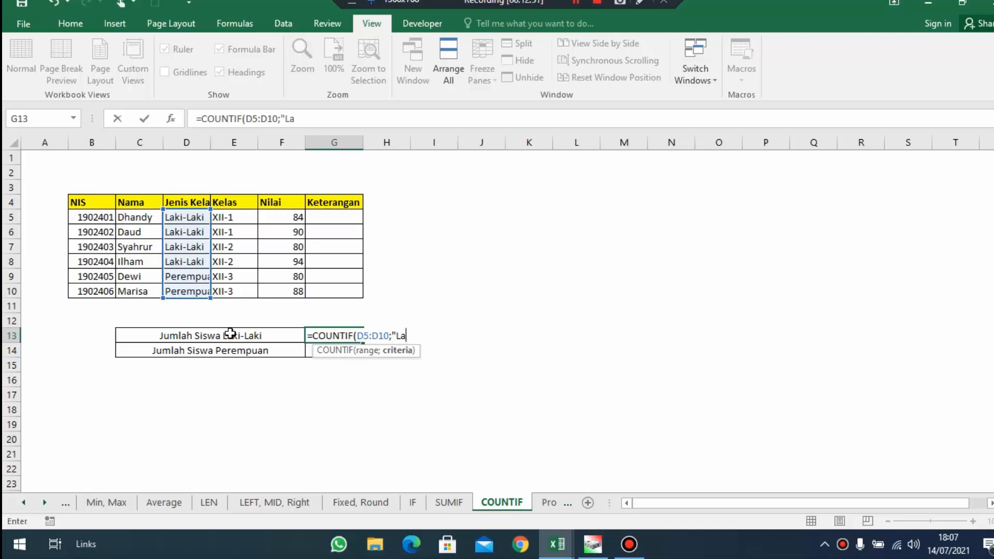
type("ki-Laki\")")
key("Return")
left_click_drag(342, 334, 126, 335)
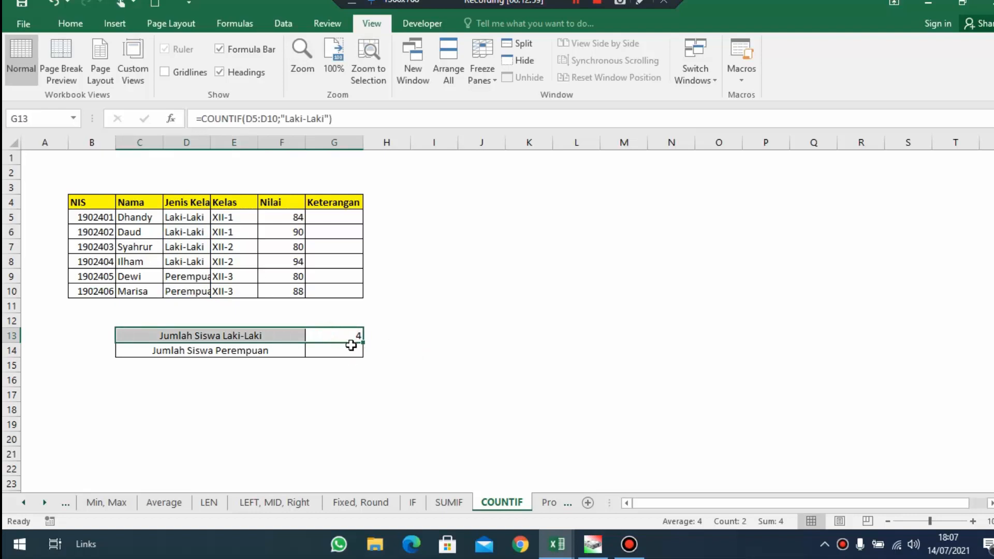
Copy the COUNTIF formula text from G13 into G14 and change its criteria to "Perempuan"
key("F2")
key("Escape")
left_click(429, 337)
left_click(344, 336)
left_click_drag(348, 115, 292, 35)
key("ctrl+c")
key("Escape")
left_click(341, 359)
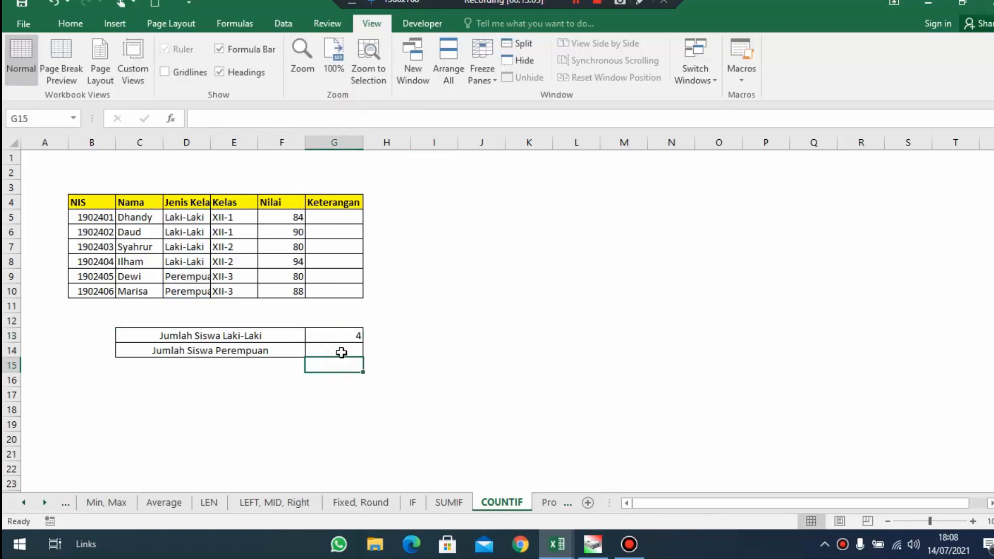
key("ctrl+v")
left_click_drag(289, 118, 325, 118)
type("Perempuan")
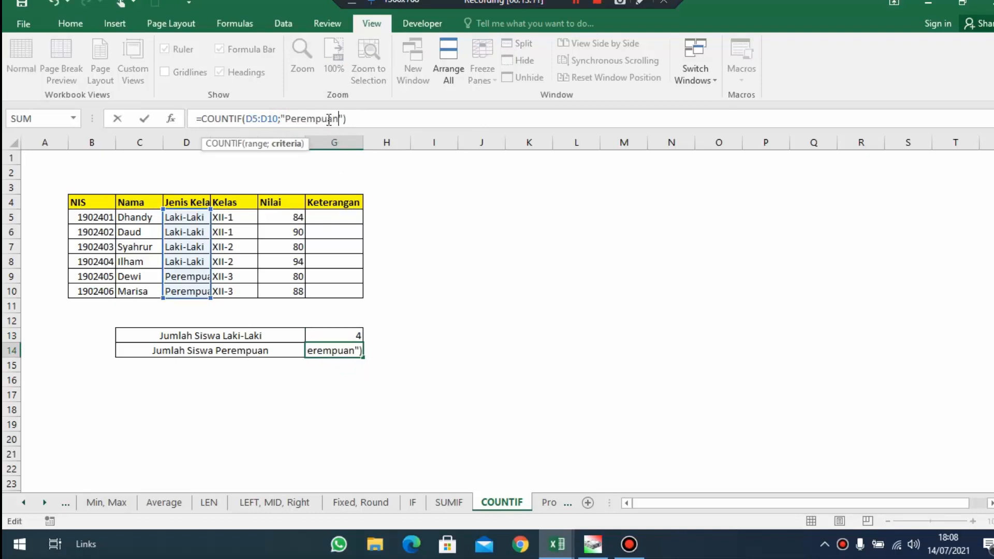
key("Return")
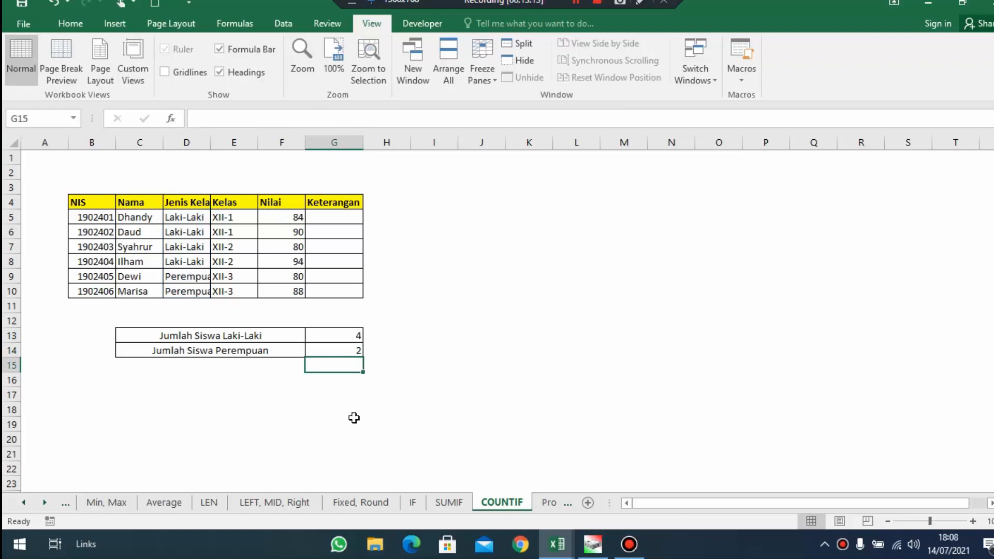
Fit column D to its Jenis Kelamin contents and check the Perempuan entries in D9:D10
double_click(211, 142)
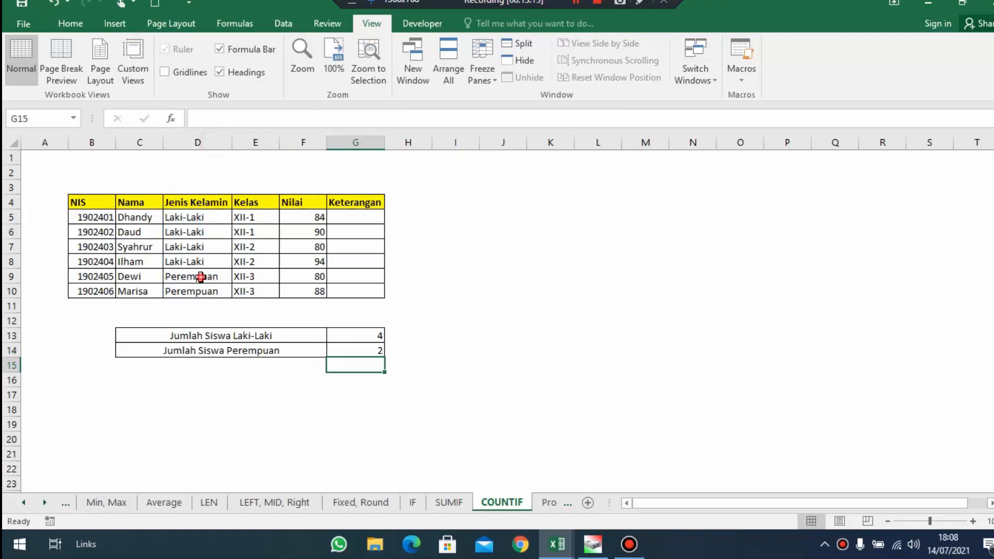
left_click_drag(204, 278, 205, 291)
left_click(466, 351)
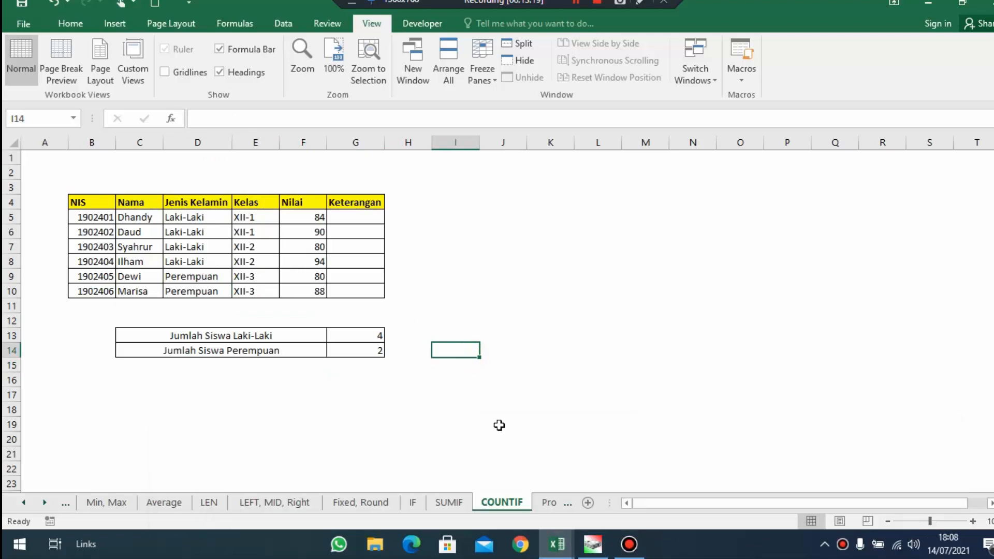
On the Proper, Upper, Lower sheet, convert the C4 text to proper case in C8 with =PROPER(C4)
left_click(548, 505)
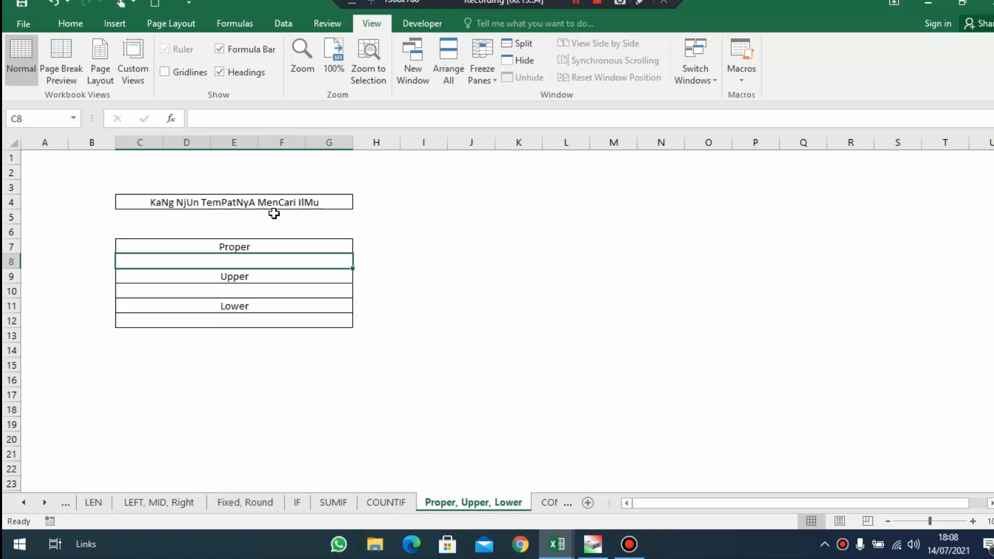
left_click_drag(304, 197, 276, 197)
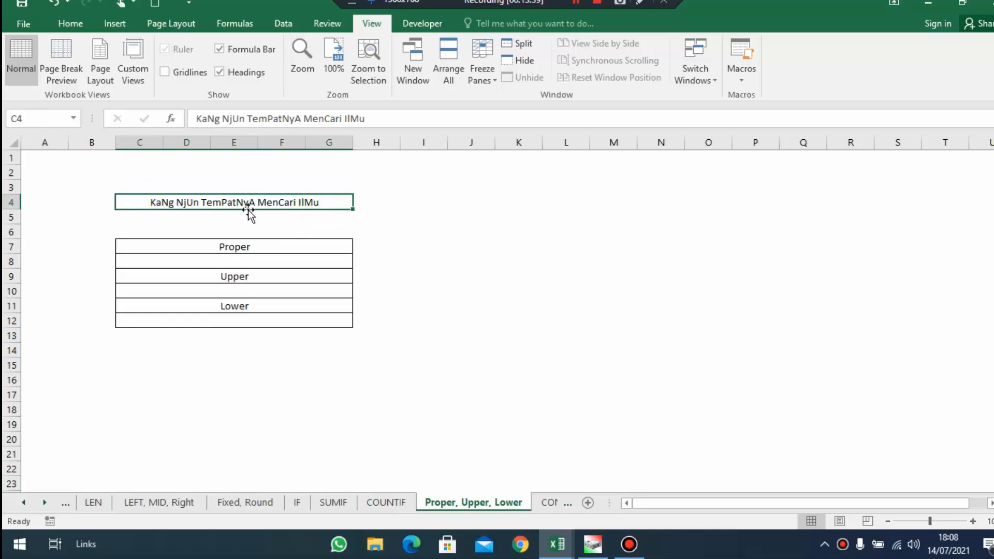
left_click(229, 258)
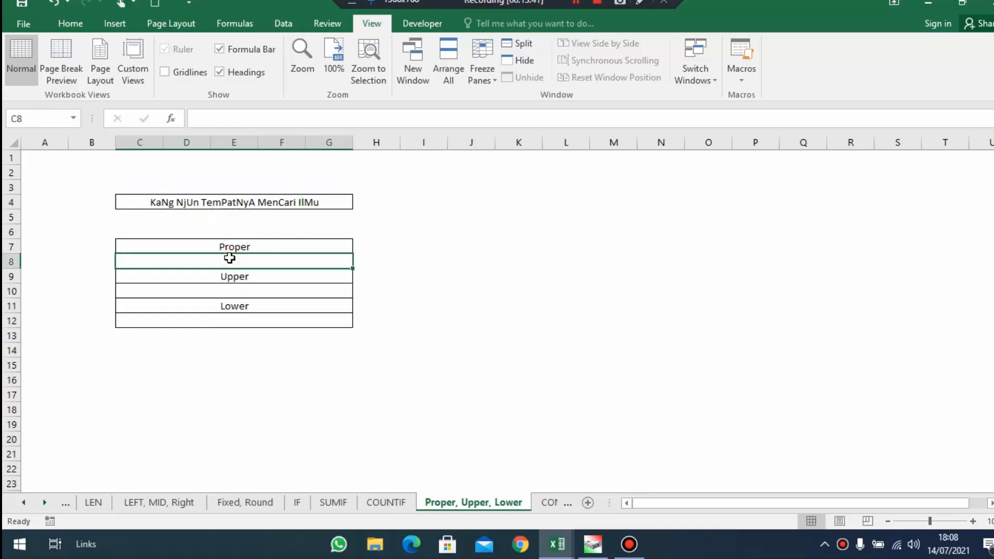
type("=Upp")
key("BackSpace")
key("BackSpace")
key("BackSpace")
type("proe")
key("BackSpace")
type("p")
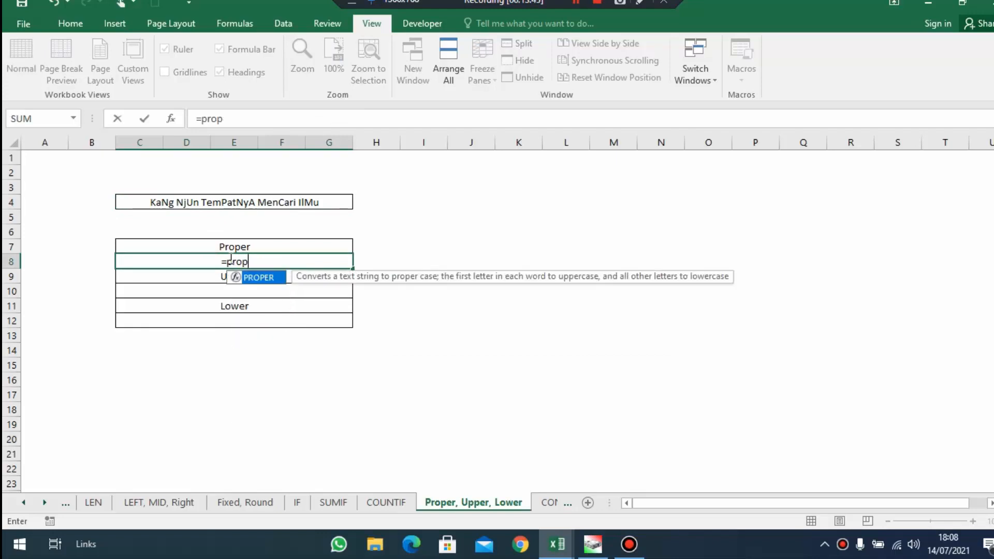
key("Tab")
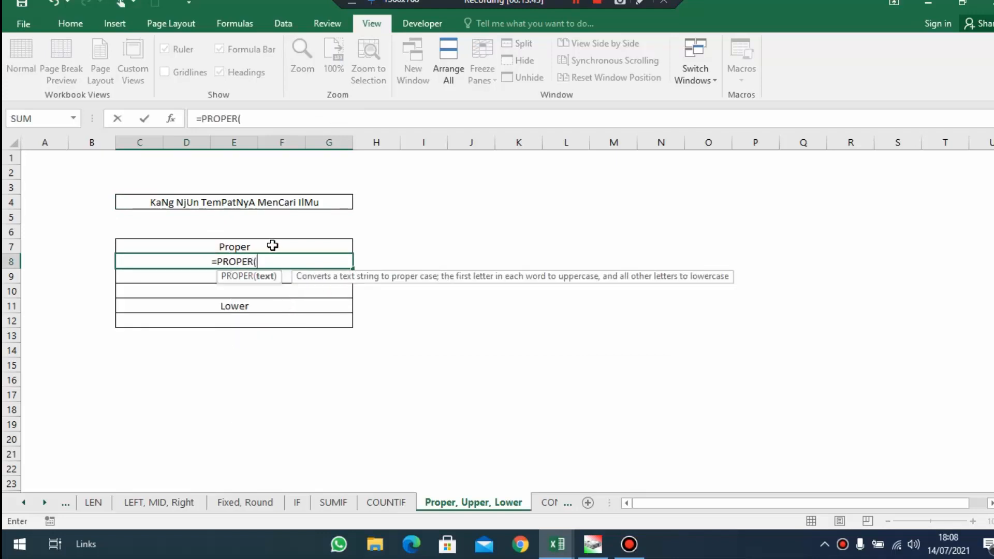
left_click(182, 204)
key("Return")
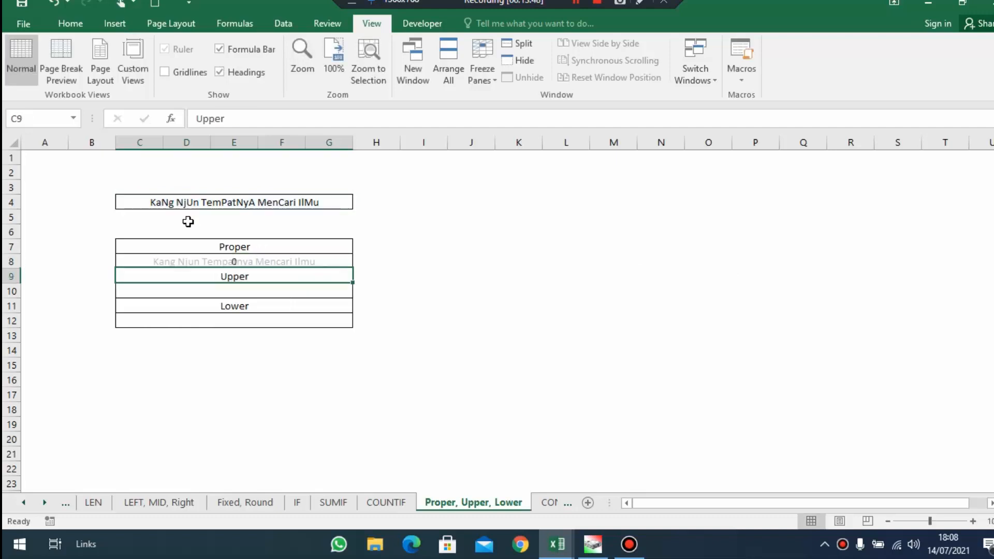
left_click(259, 259)
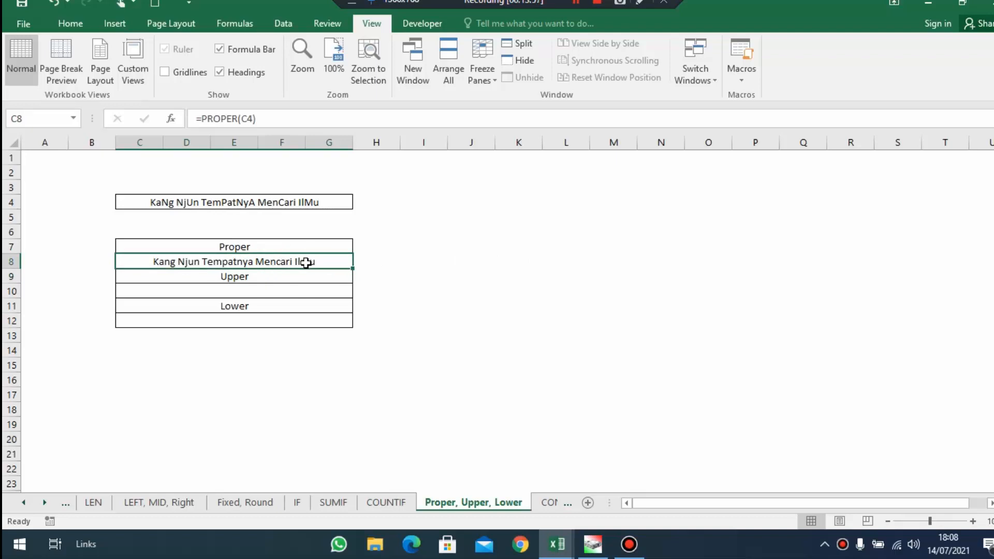
Convert the C4 text to uppercase in C10 with =UPPER(C4)
left_click(270, 294)
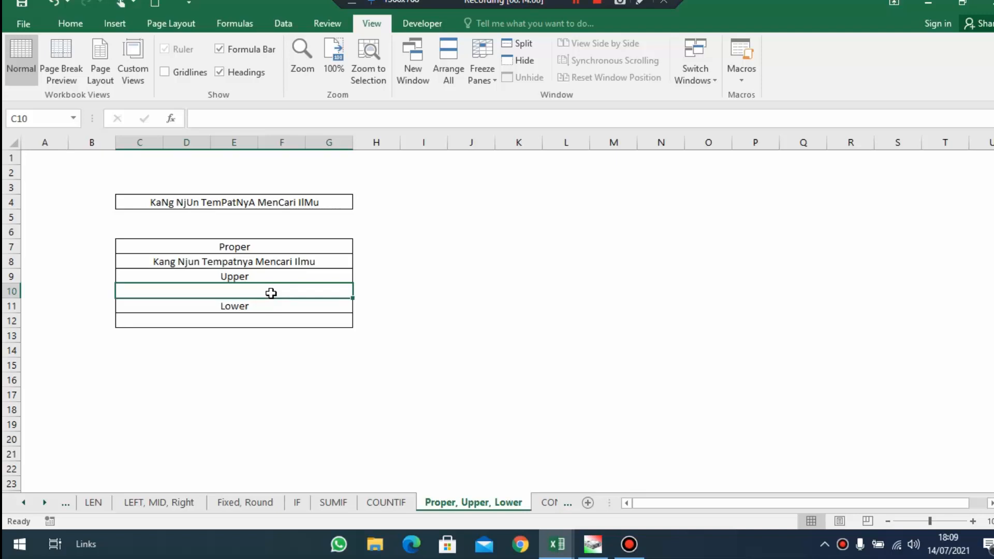
type("=")
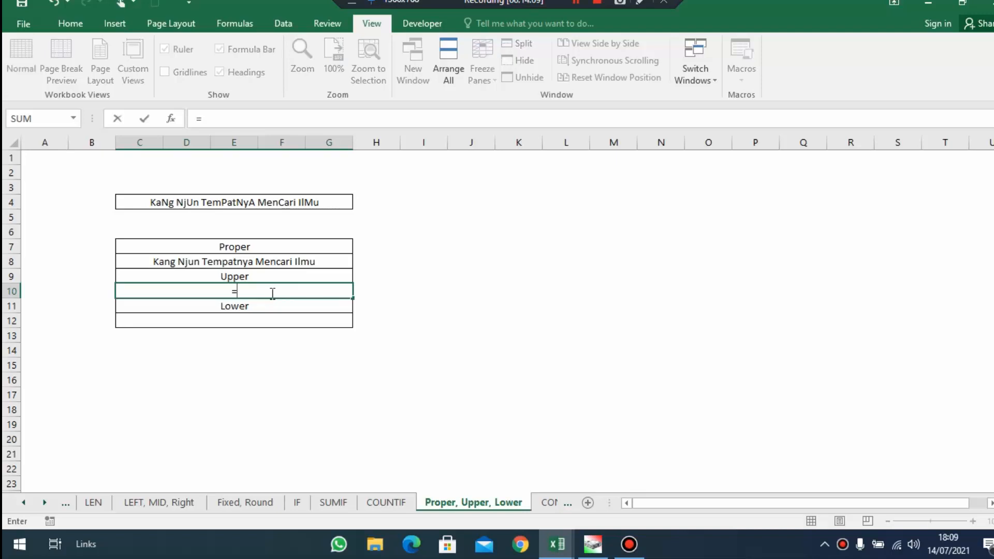
type("Upper")
key("Tab")
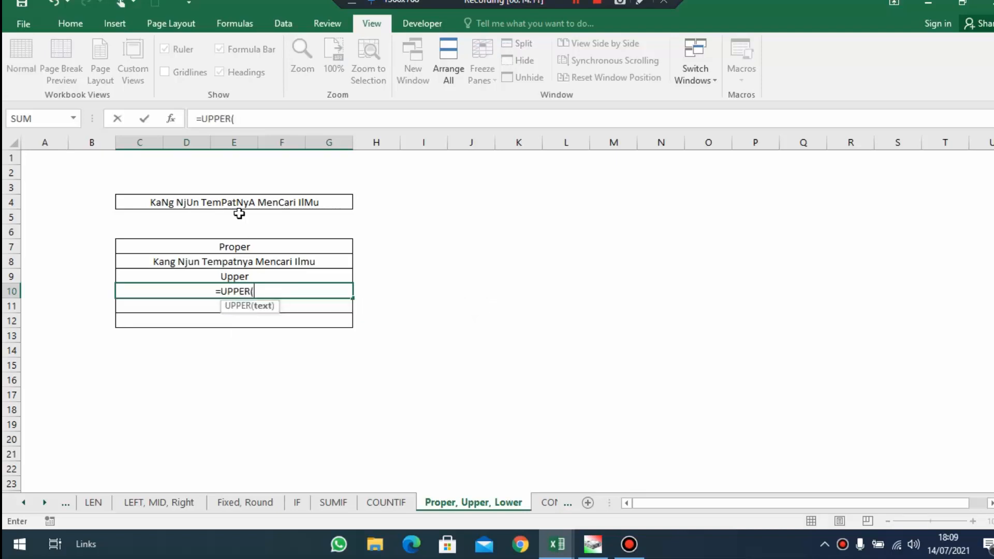
left_click(233, 198)
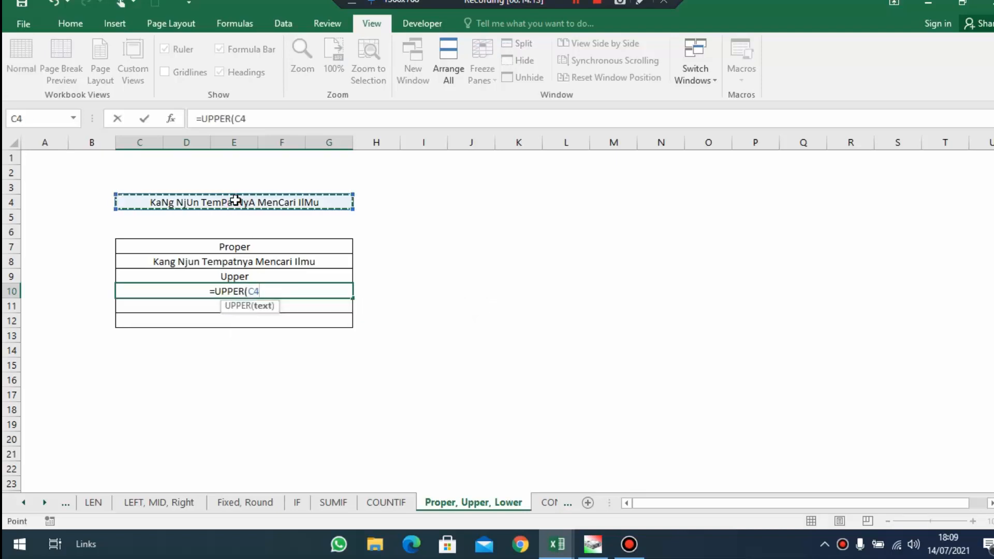
type(")")
key("Return")
left_click(306, 290)
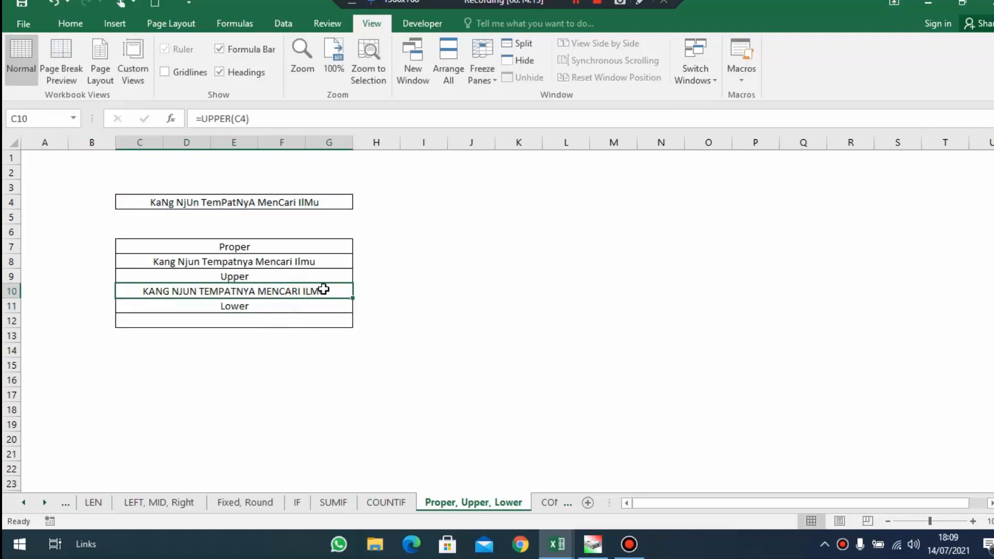
Convert the C4 text to lowercase in C12 with =LOWER(C4)
left_click(317, 318)
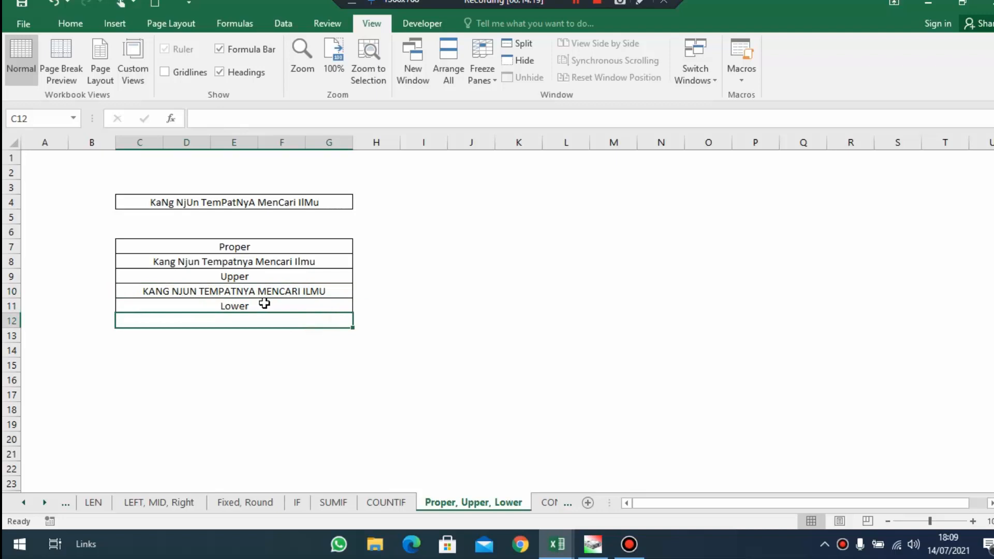
left_click(309, 290)
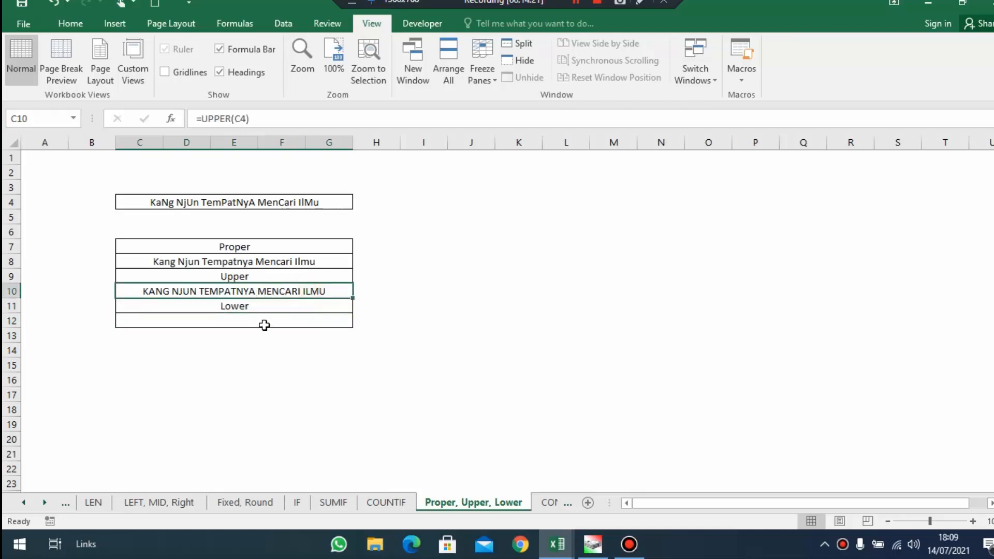
left_click(266, 322)
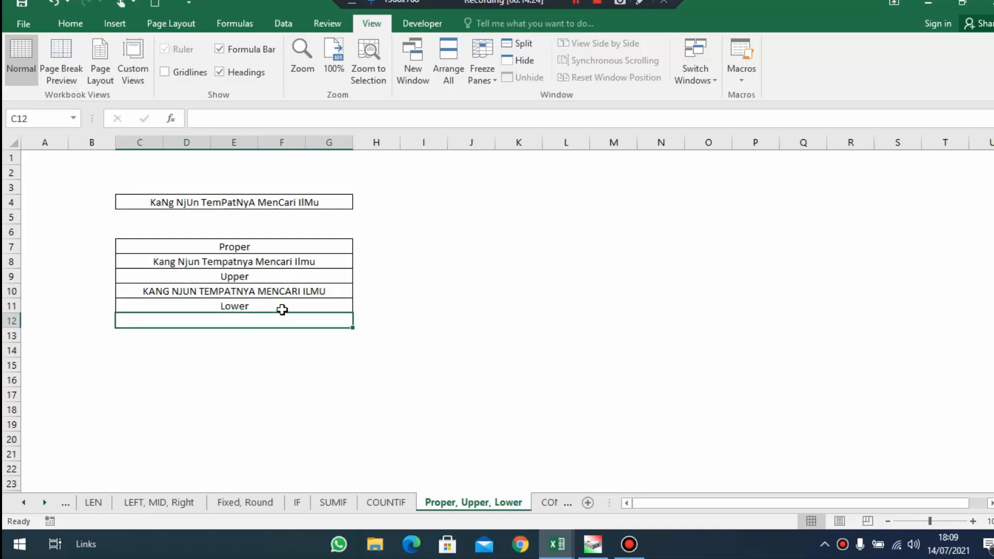
type("=")
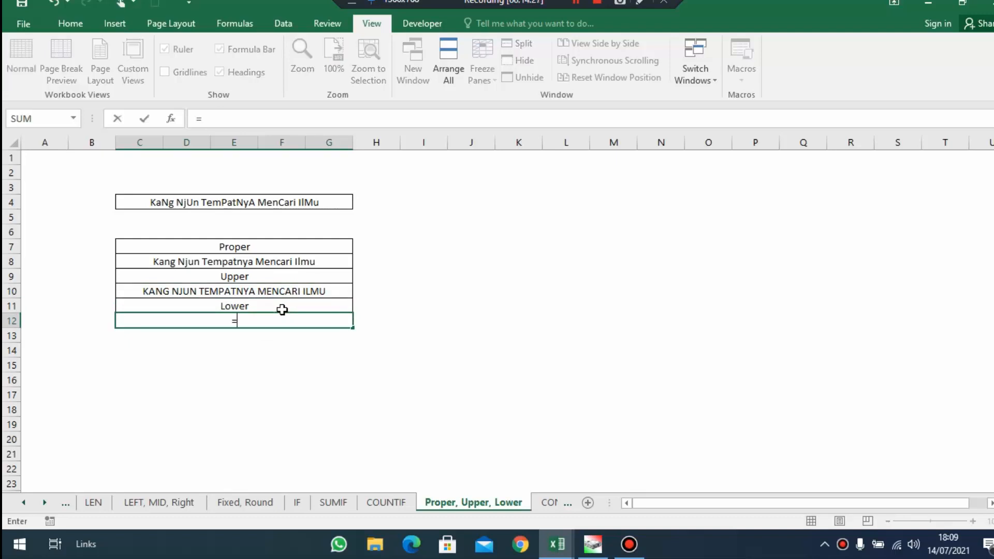
type("lowe")
key("Tab")
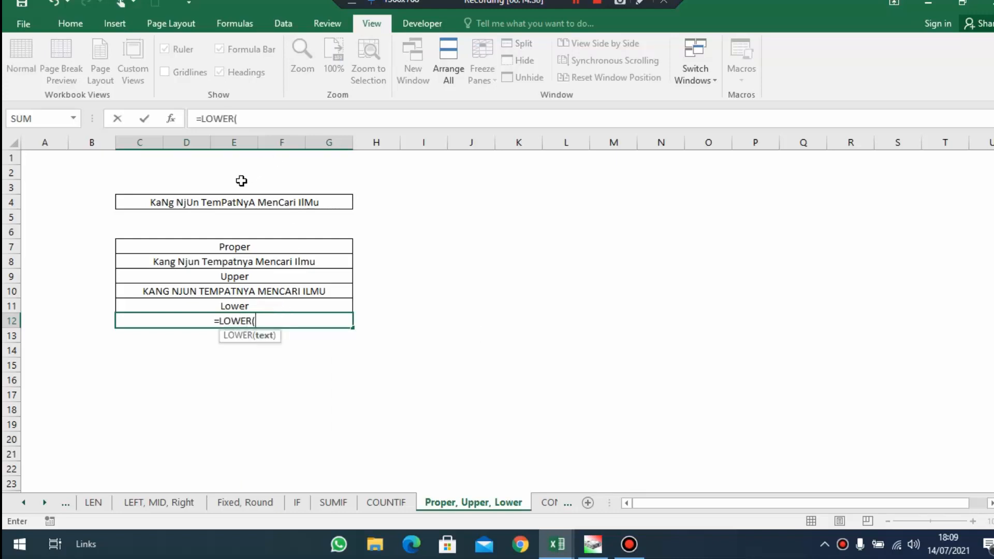
left_click(222, 202)
key("Return")
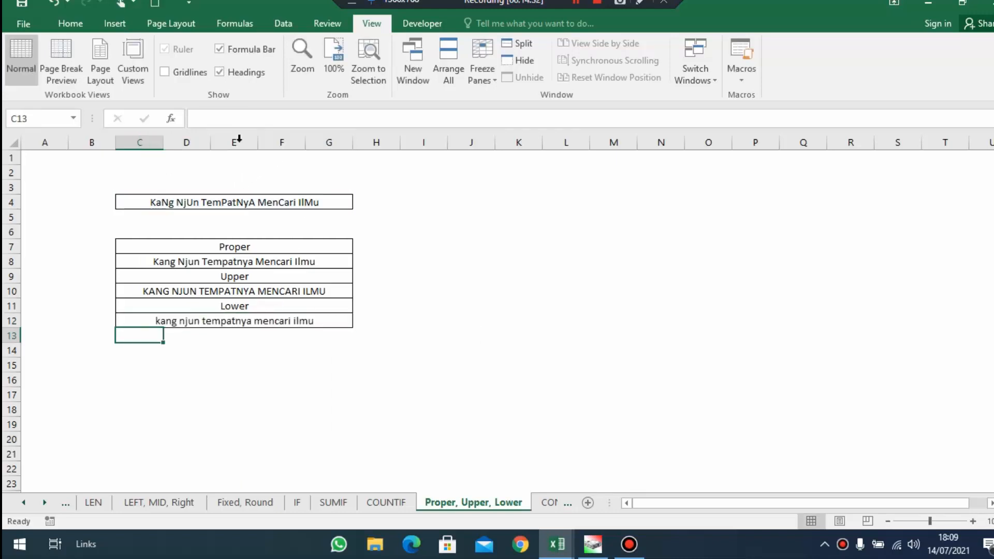
left_click(669, 421)
Open the CONCATENATE sheet and examine the separate words in C6:G6 and the Concatenate result area
left_click(548, 502)
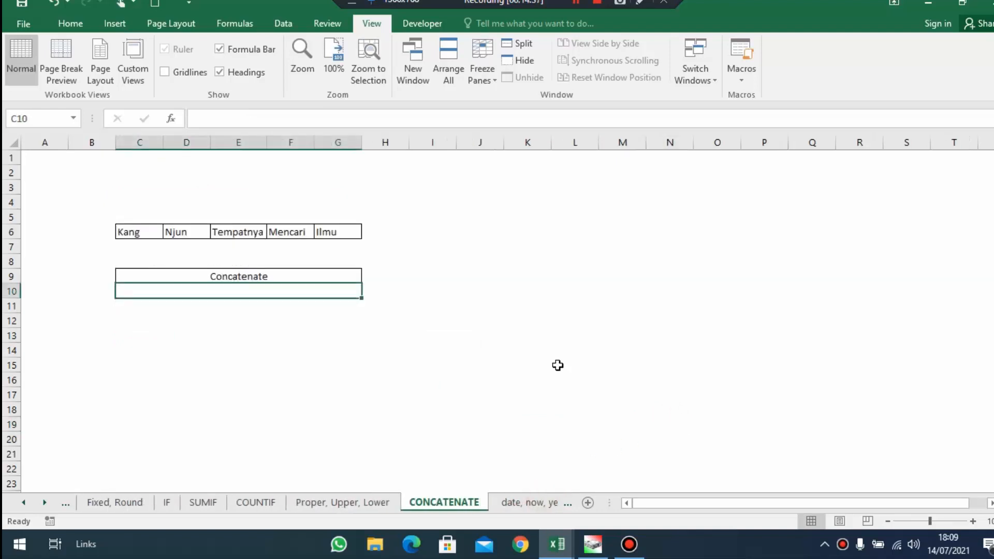
left_click(248, 276)
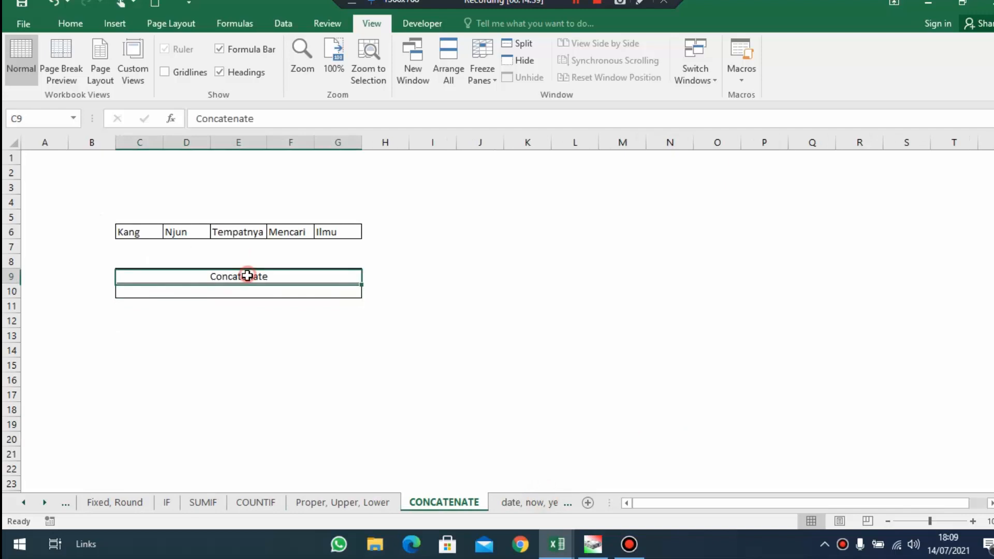
left_click(228, 296)
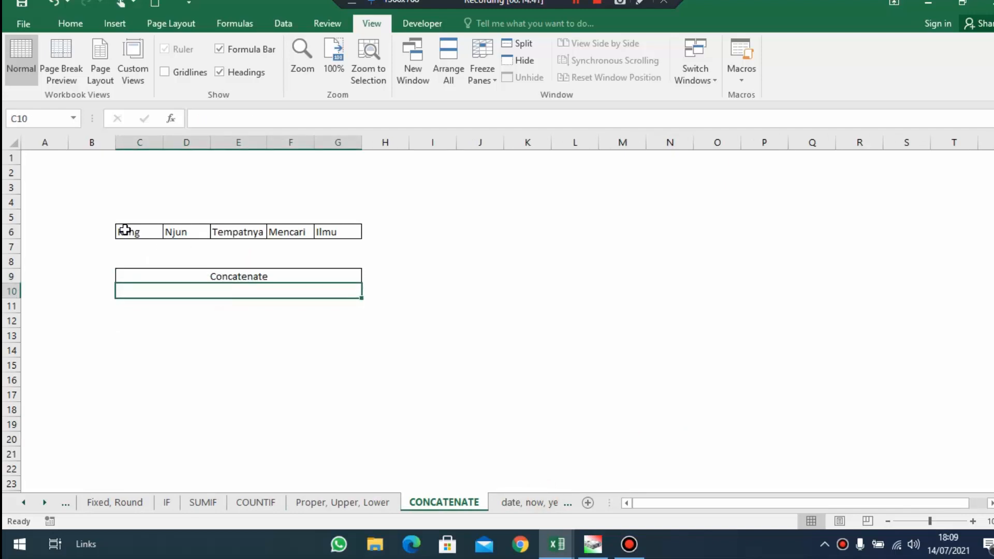
left_click_drag(125, 230, 337, 231)
left_click(148, 231)
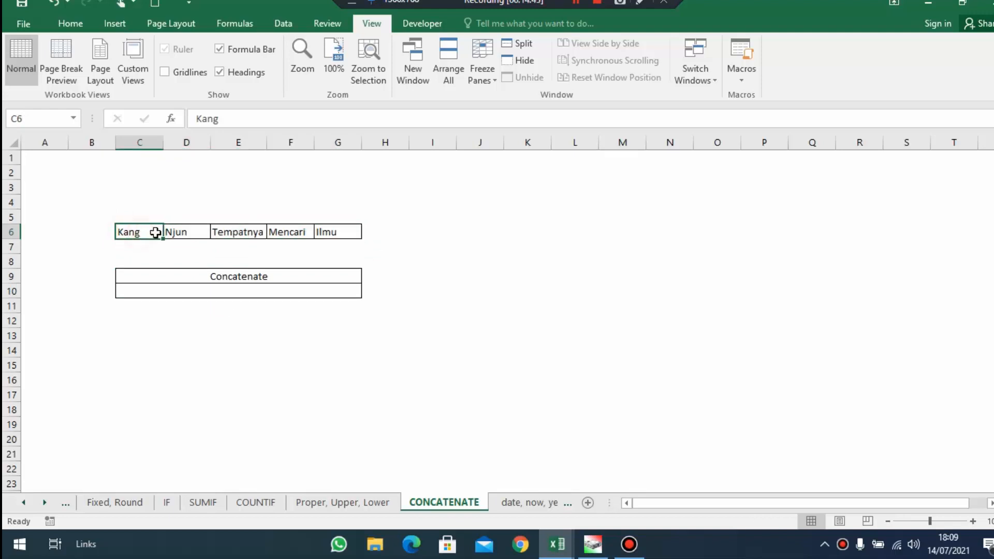
left_click(184, 231)
left_click(238, 232)
left_click(294, 232)
left_click(337, 228)
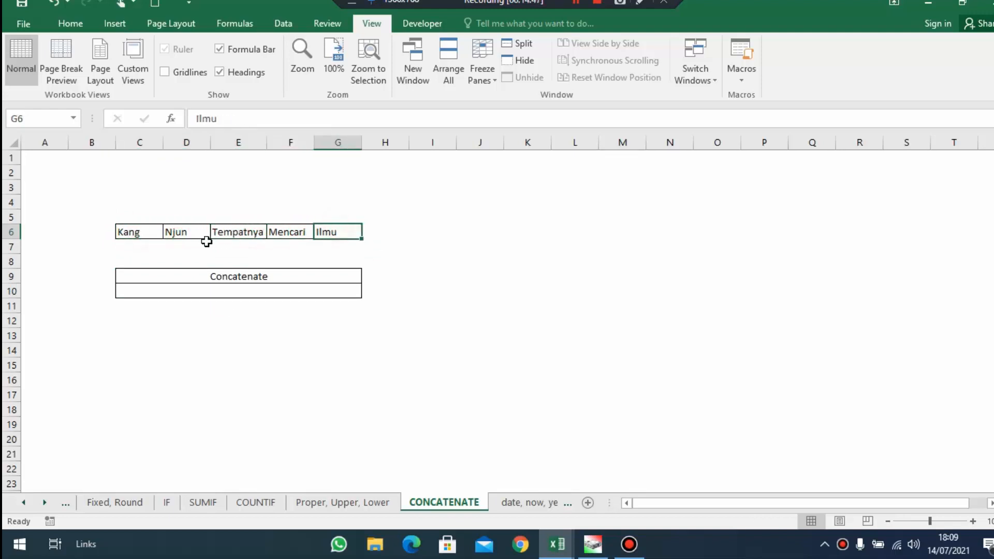
left_click(127, 230)
left_click_drag(127, 230, 351, 233)
Join the five words of row 6 in C10 with =CONCATENATE(C6;D6;E6;F6;G6)
left_click(206, 291)
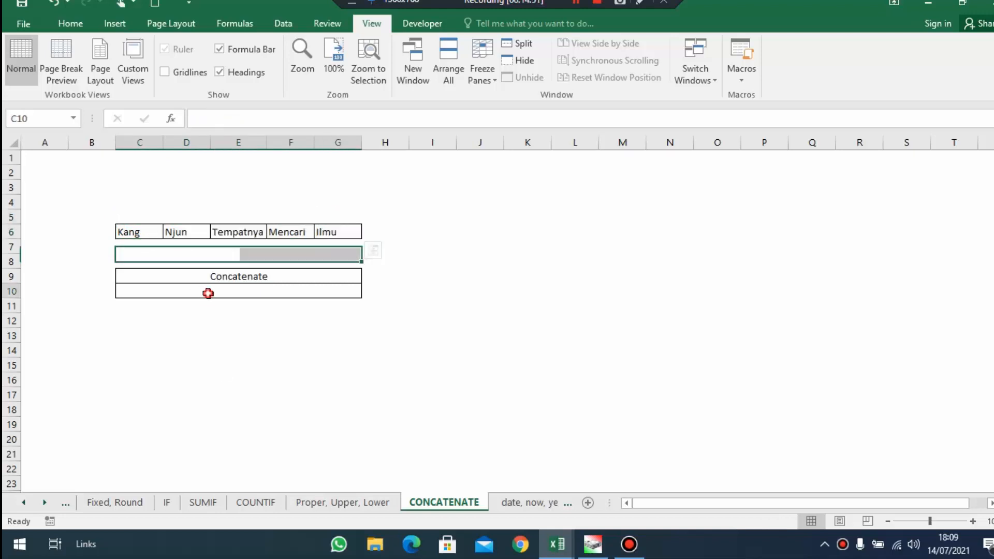
type("=")
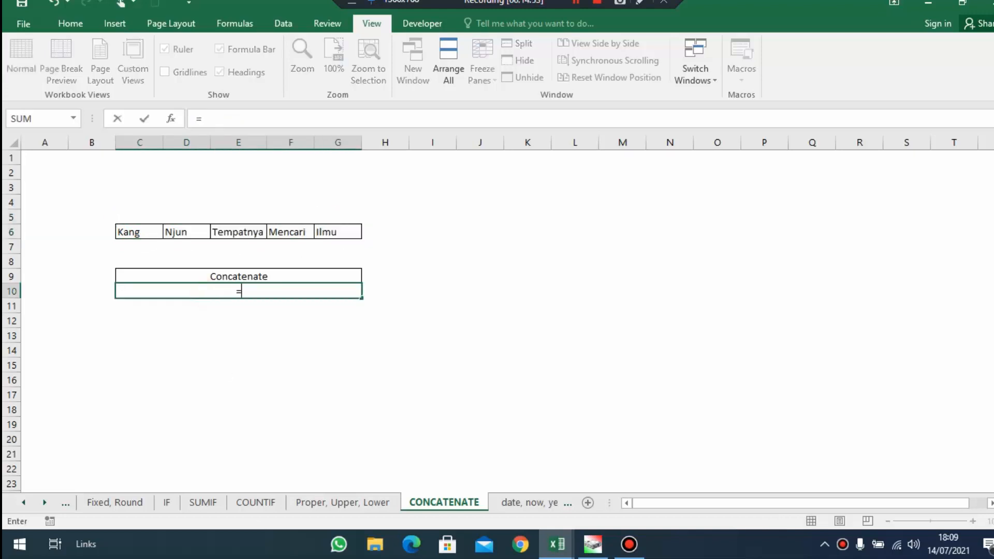
type("con")
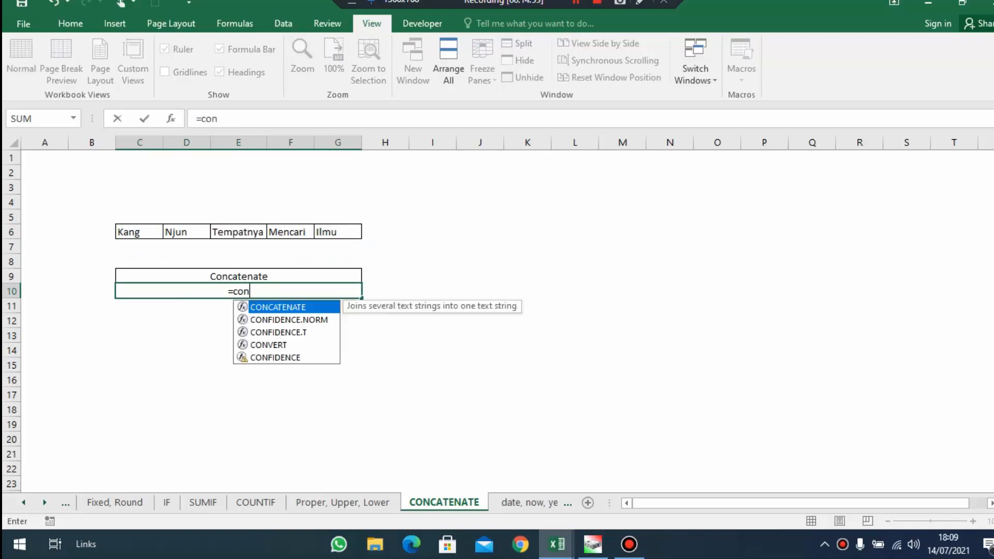
key("Tab")
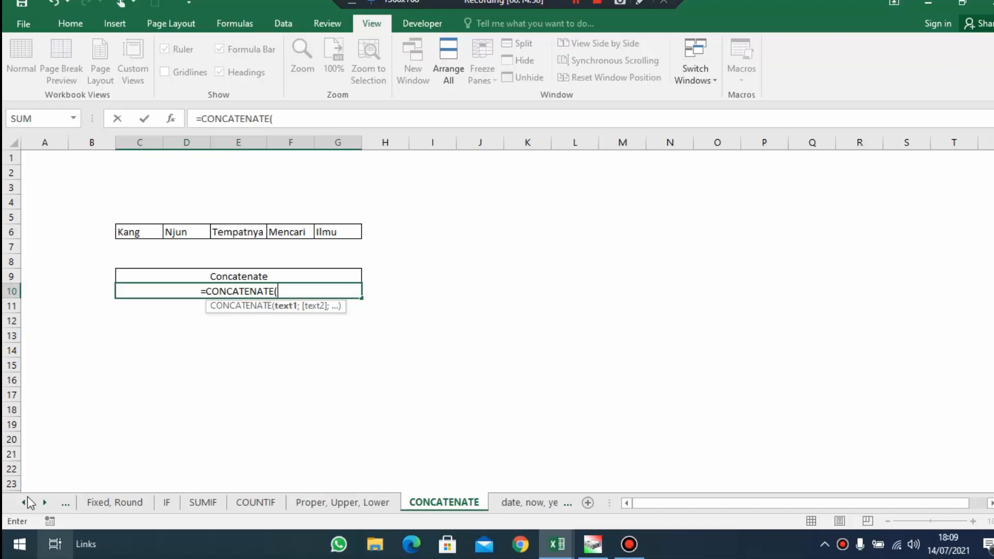
left_click(129, 231)
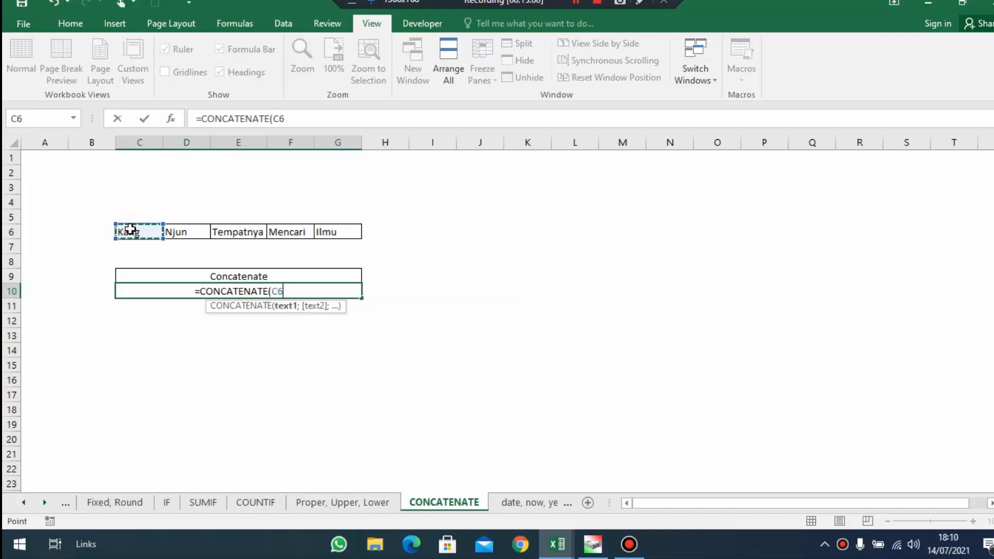
type(";")
left_click(193, 230)
type(";")
left_click(256, 237)
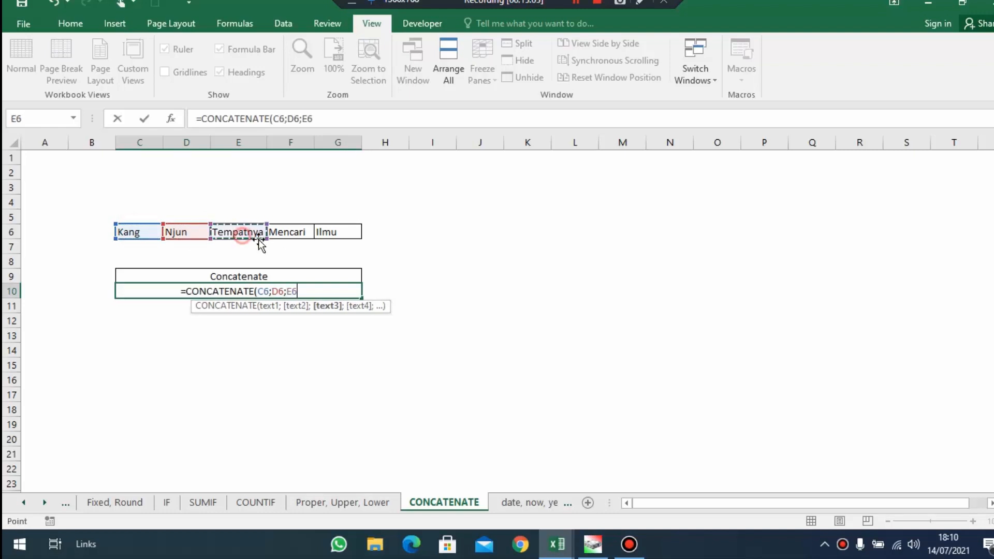
type(";")
left_click(299, 235)
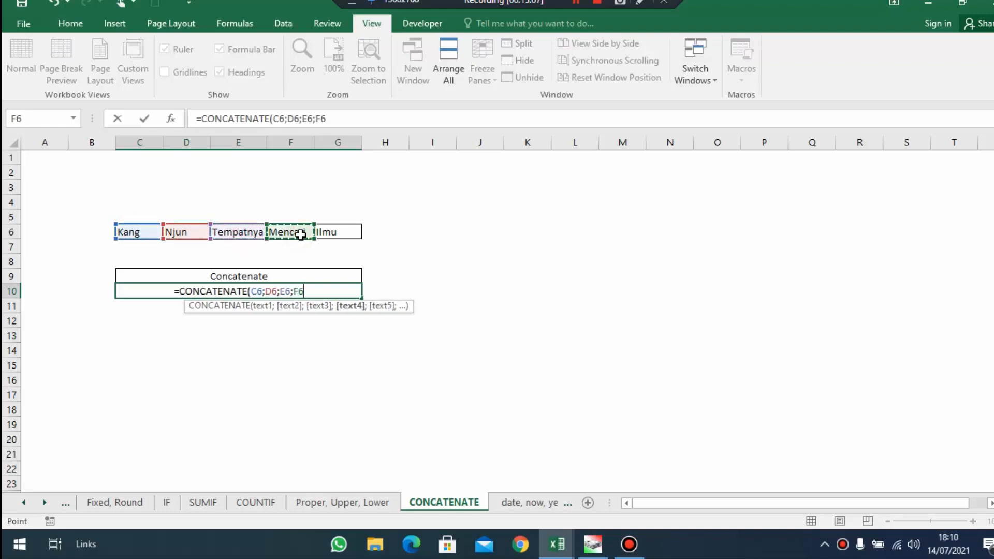
type(";")
left_click(330, 234)
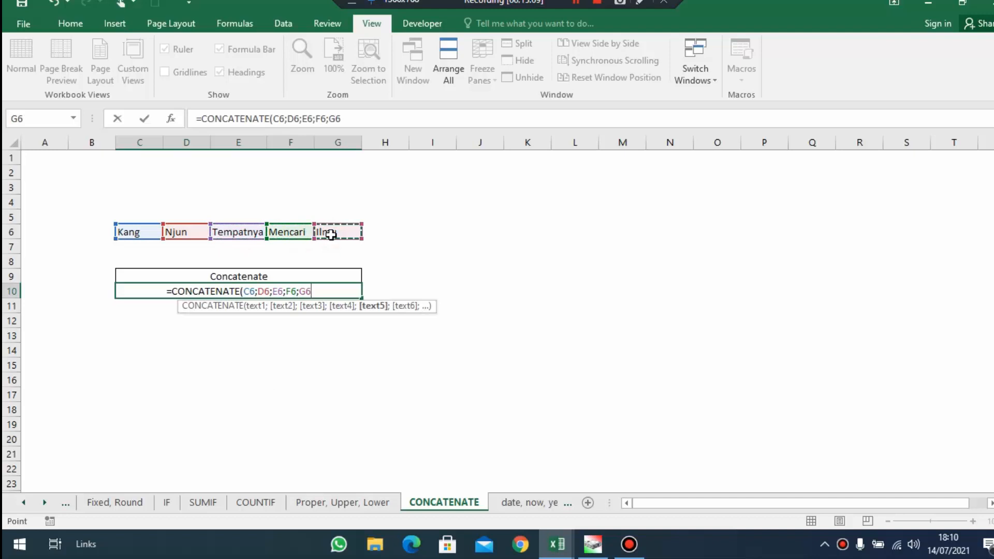
key("Return")
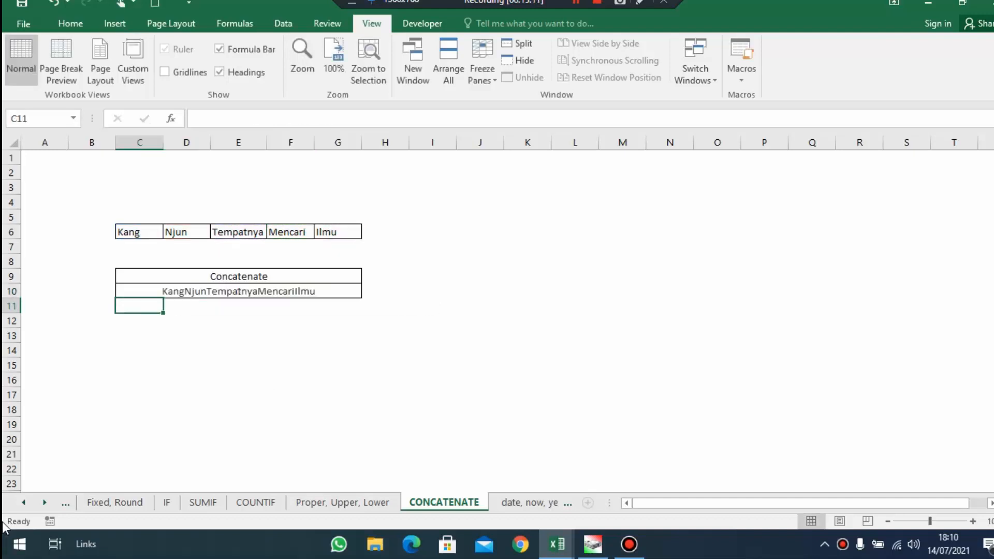
In the C10 CONCATENATE formula, insert a " " argument between C6 and D6 and another between D6 and E6
left_click(237, 294)
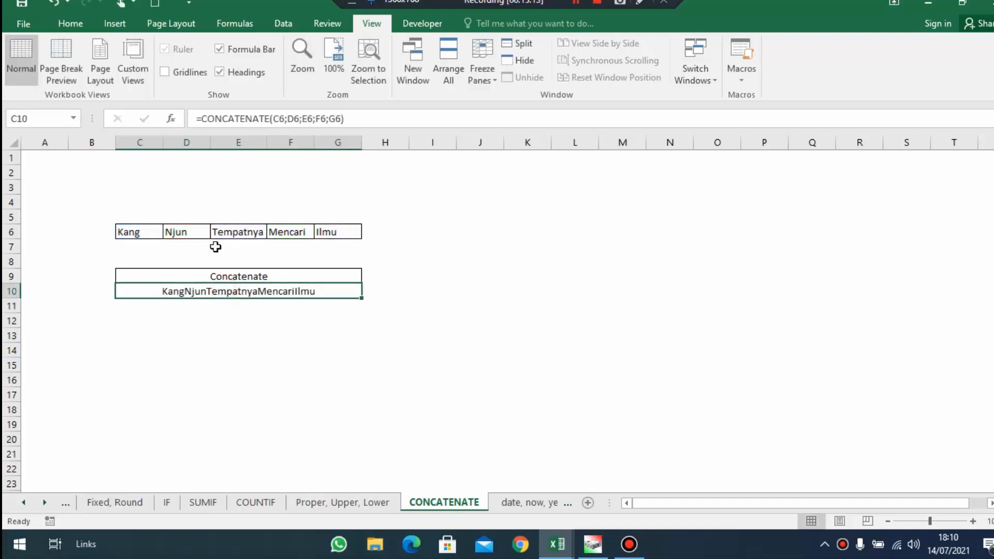
left_click(288, 120)
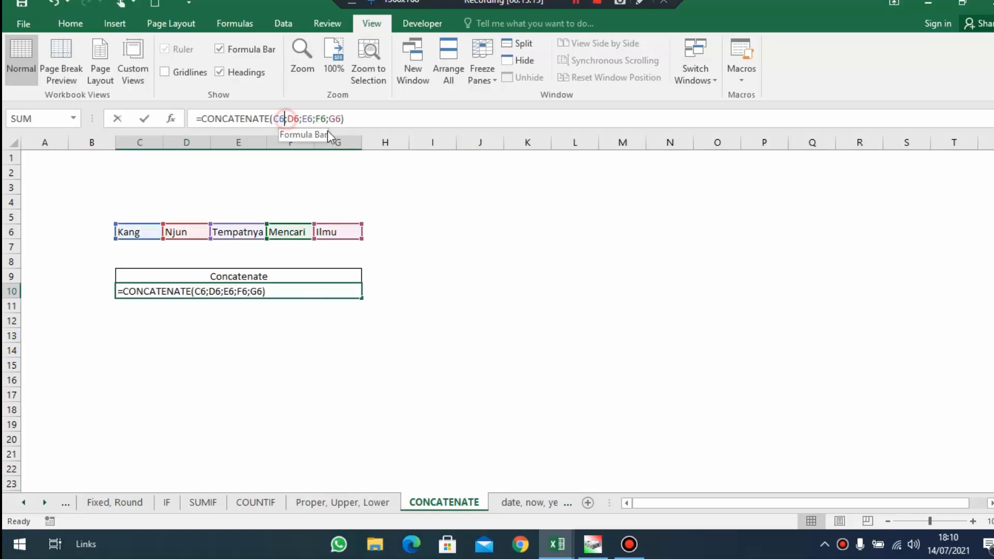
key("Escape")
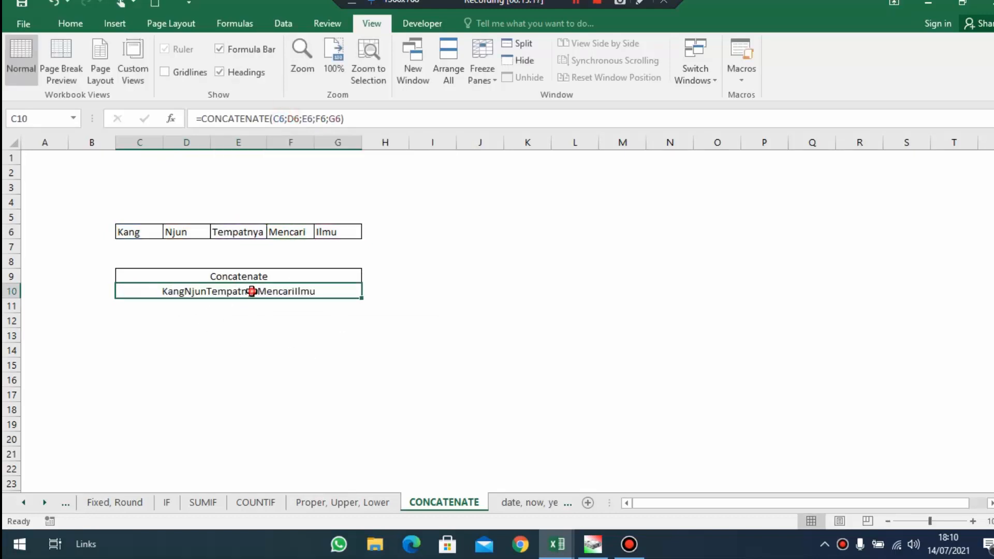
left_click(287, 119)
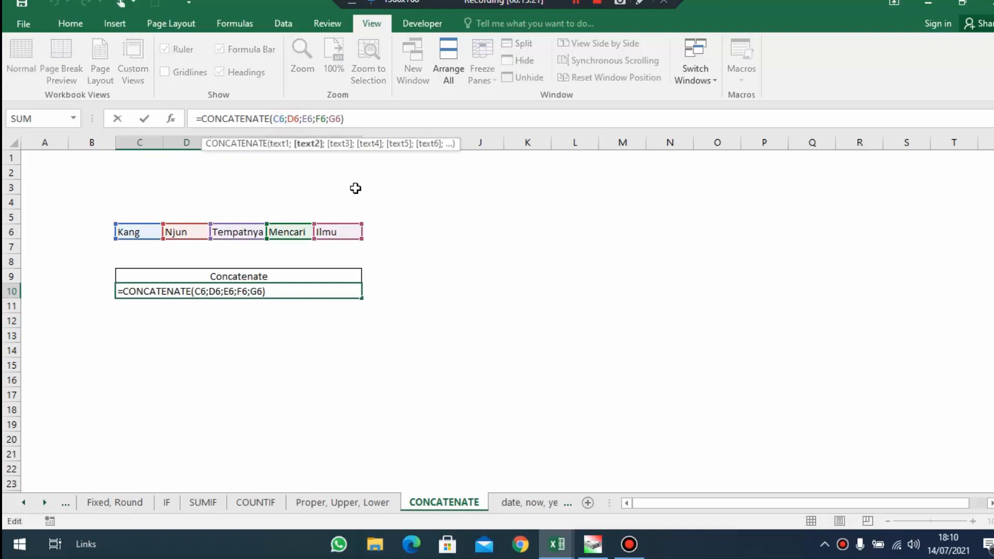
type("\"")
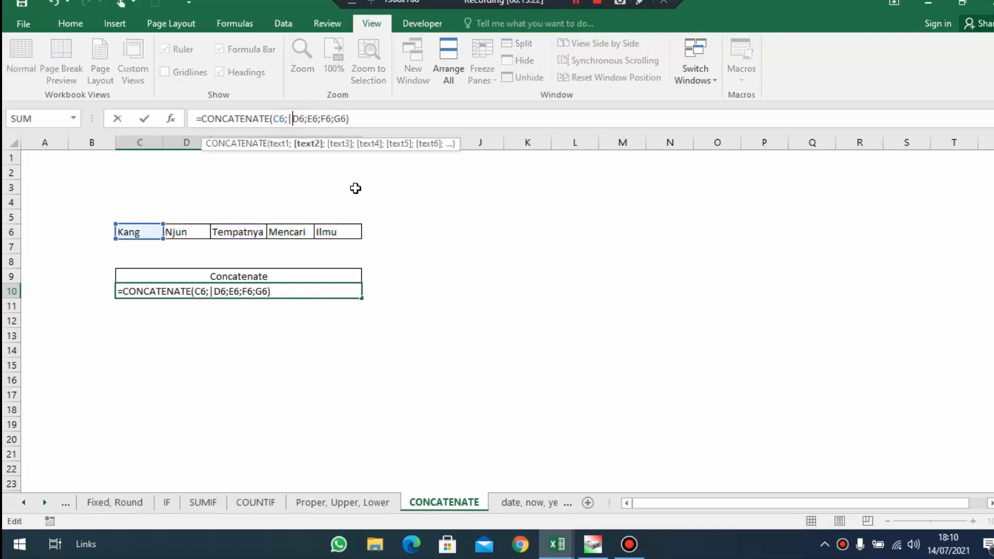
key("BackSpace")
type("\" \"")
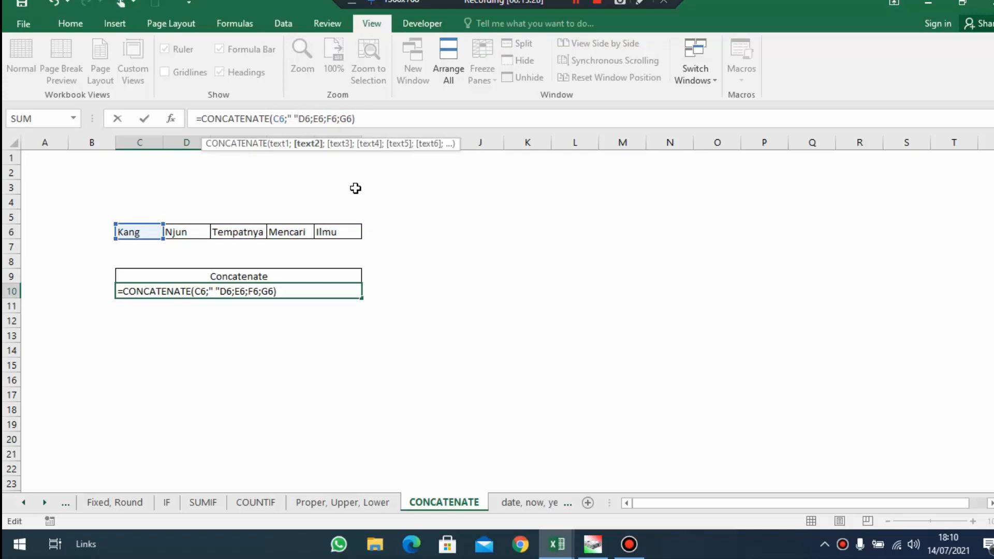
type(";")
left_click(317, 119)
type("\"")
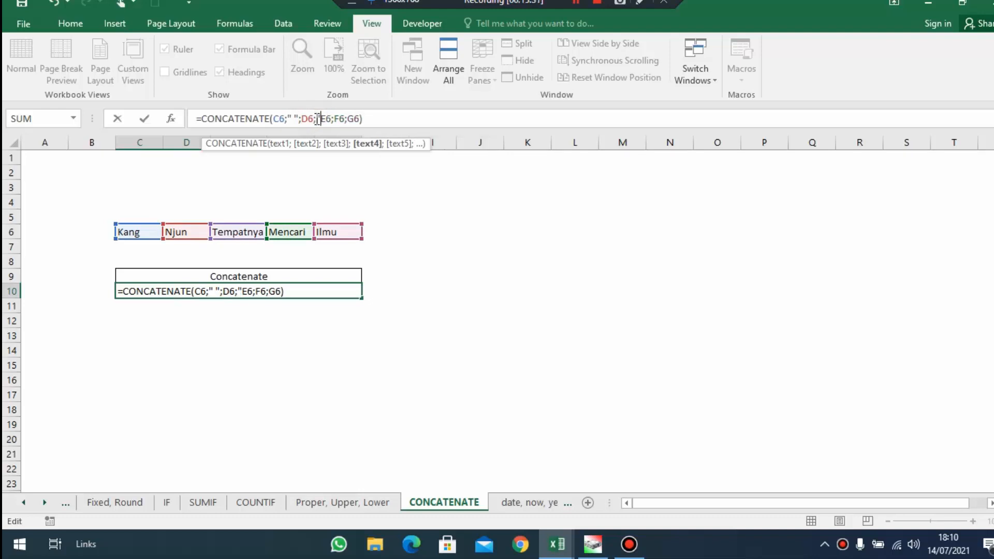
type(" \";")
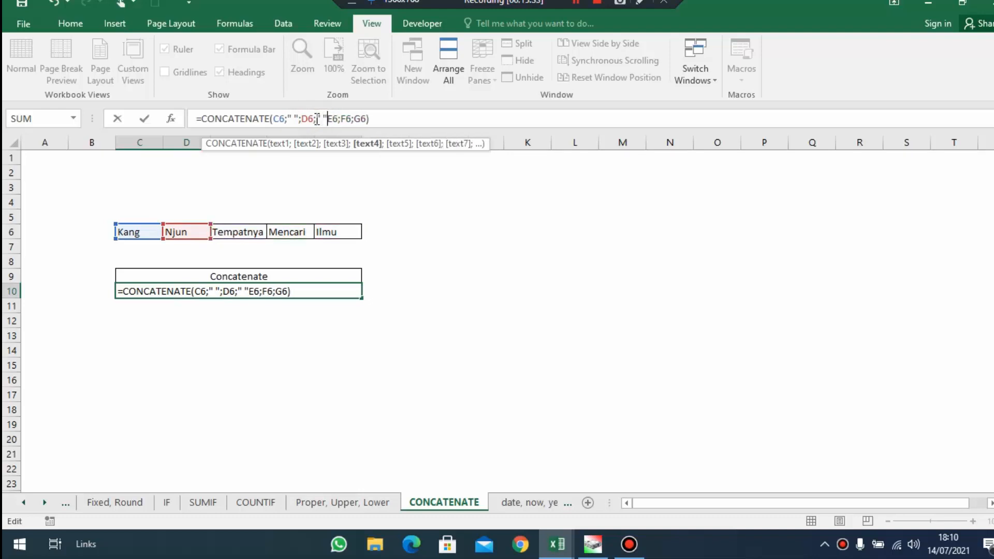
Add " " arguments between E6, F6 and G6, completing C10 as =CONCATENATE(C6;" ";D6;" ";E6;" ";F6;" ";G6)
left_click(345, 119)
type("\" \"")
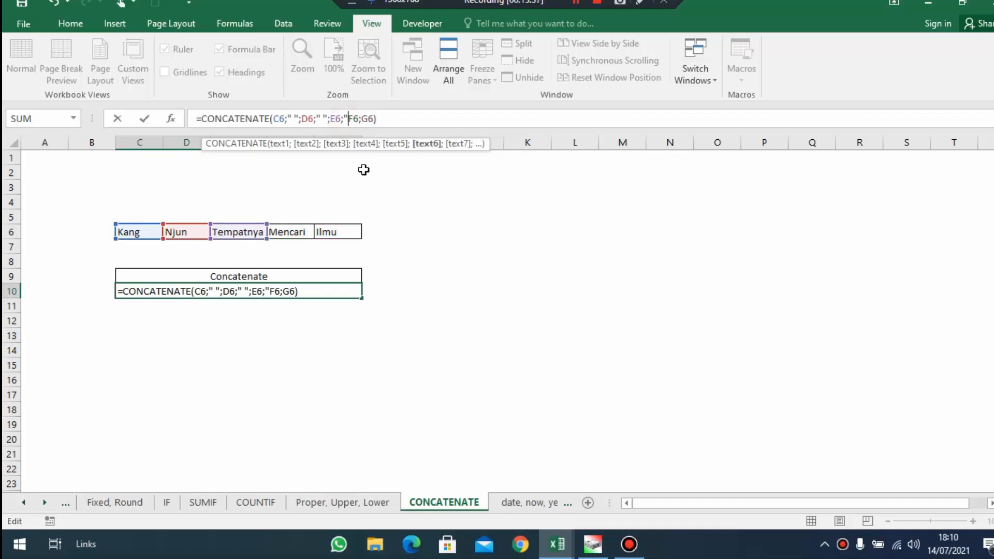
type(";")
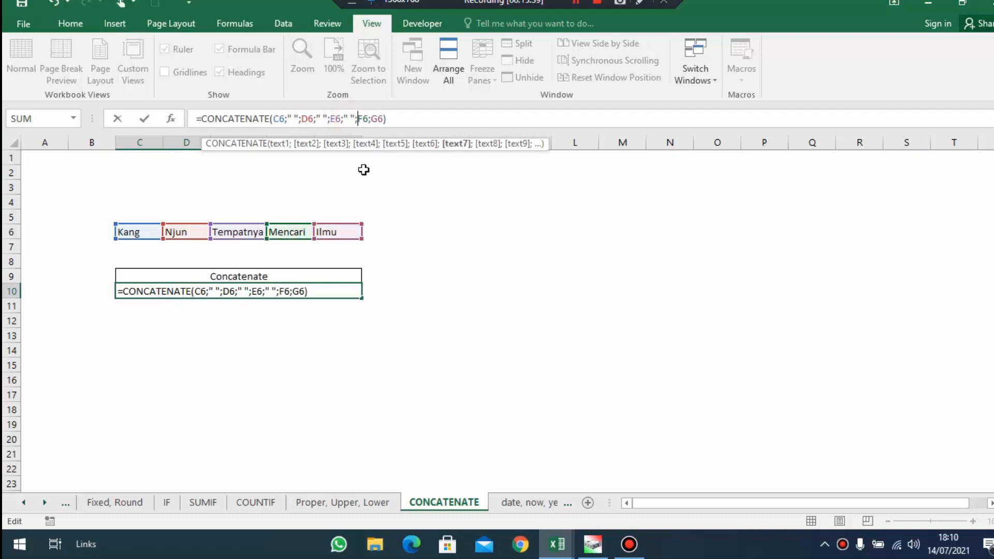
left_click(377, 118)
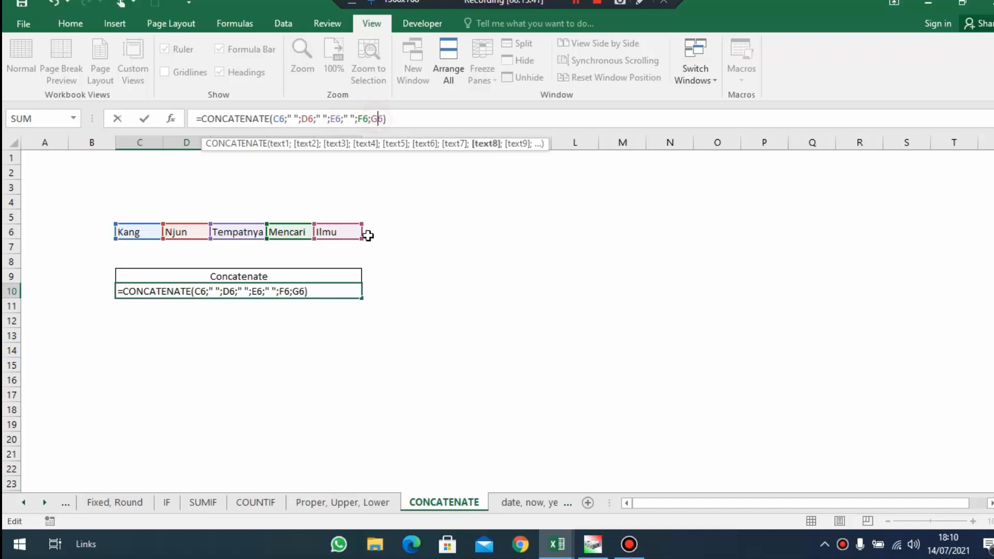
type("\"")
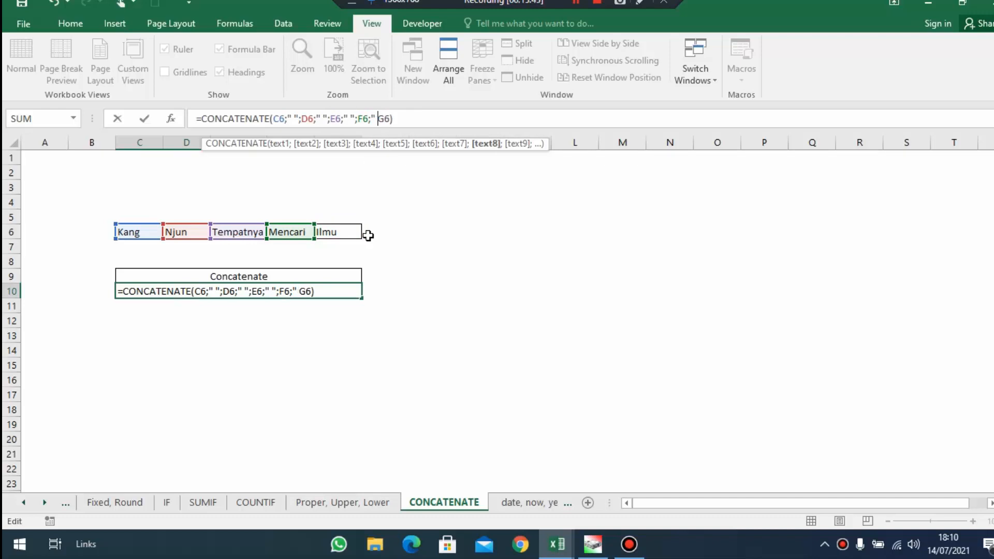
type(" \";")
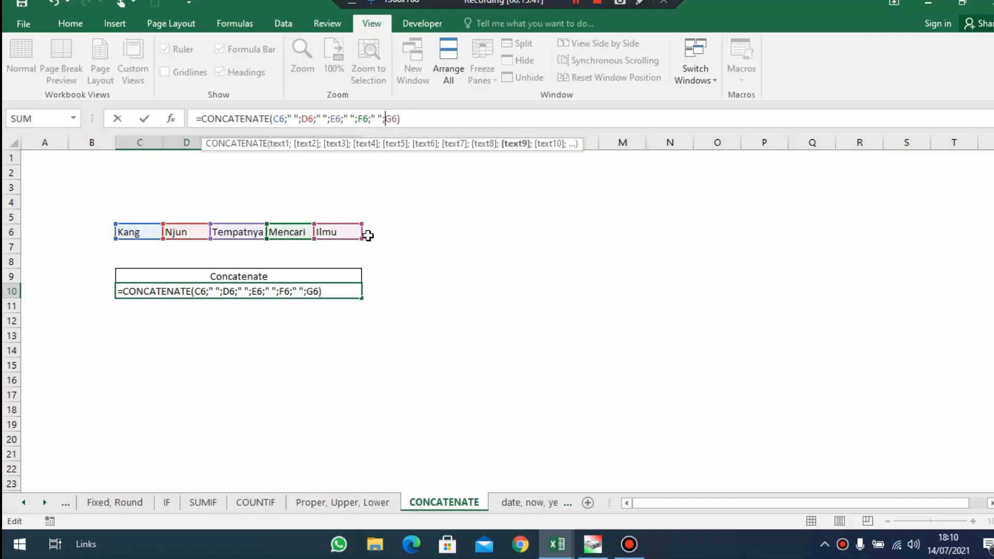
key("Return")
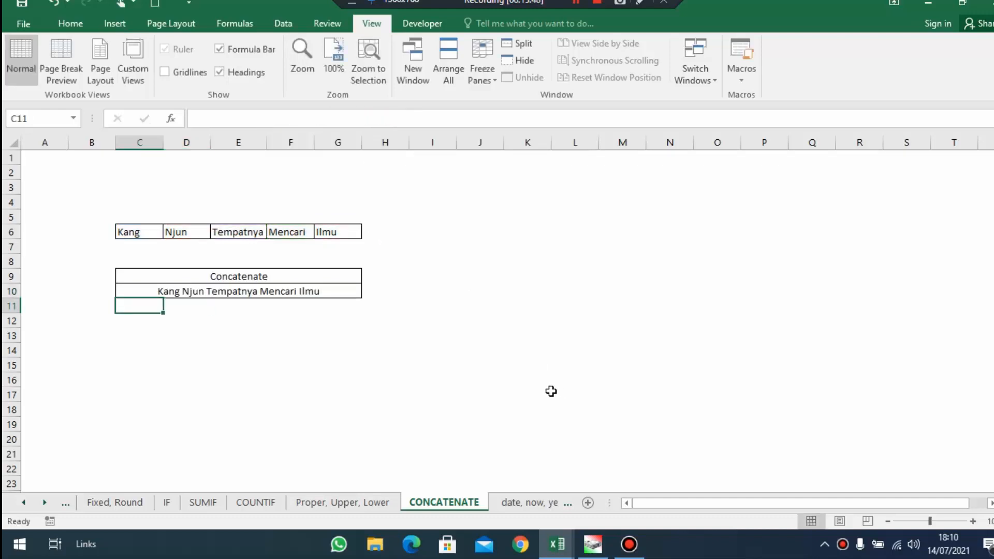
left_click(285, 289)
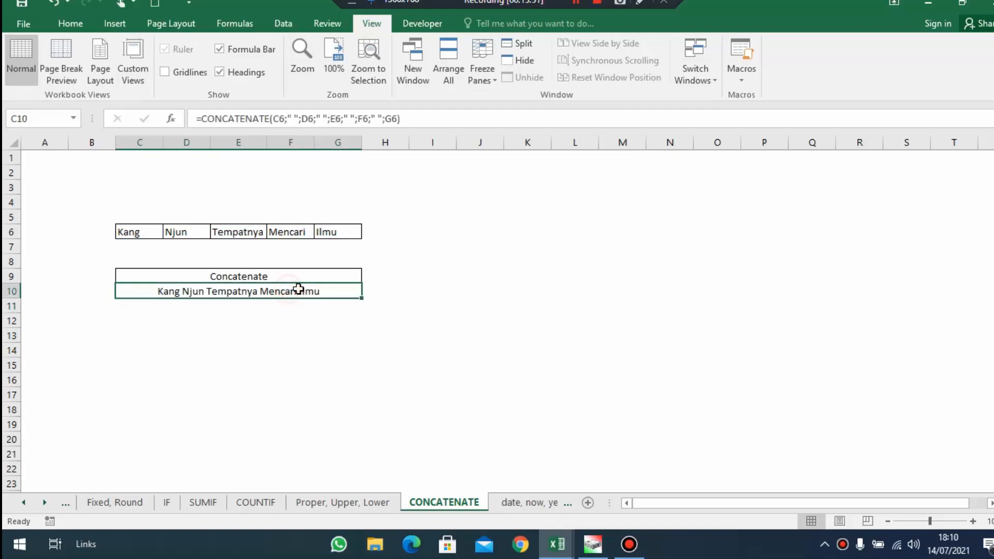
Compare the joined text in C10 with the words in C6:G6 and open the date, now, year, month, day sheet
left_click_drag(161, 229, 340, 231)
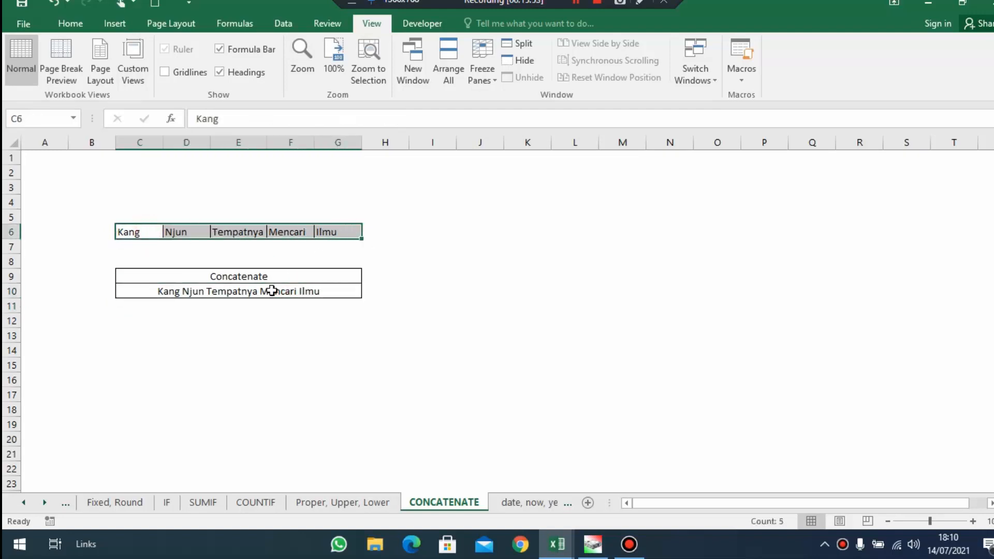
left_click(223, 288)
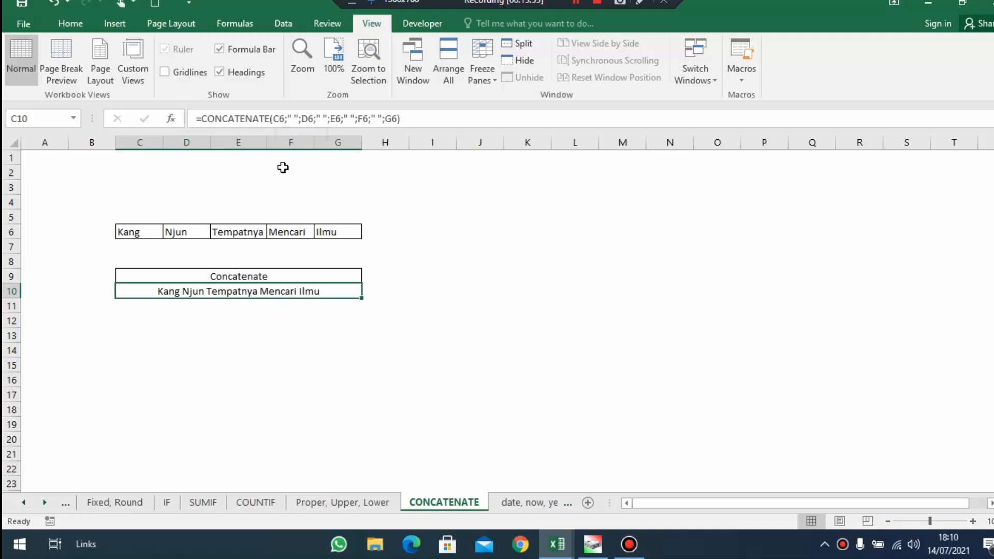
left_click(513, 505)
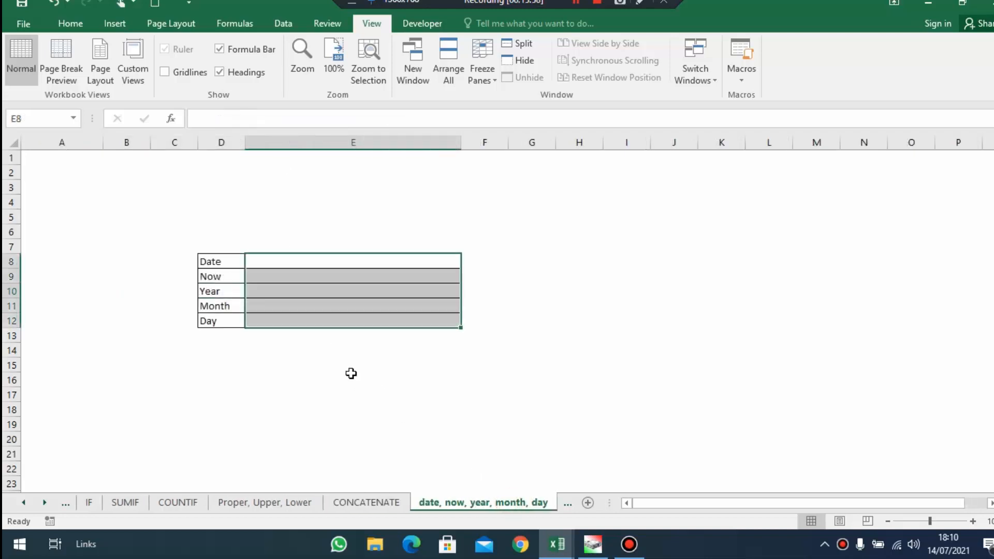
left_click(578, 5)
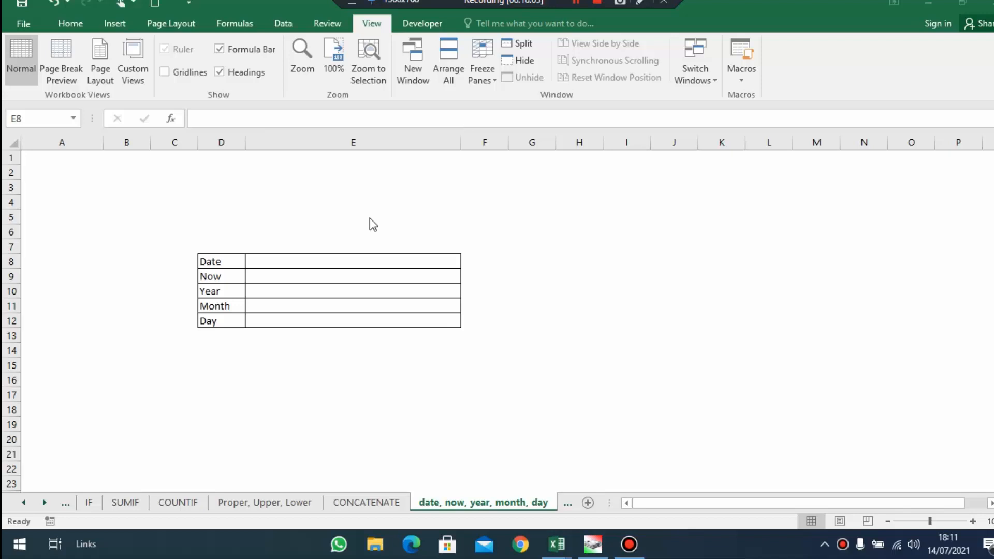
Enter a DATE formula in E8 of the Date row for 14 July 2021, with arguments 2021;07;14
left_click(336, 259)
left_click(352, 259)
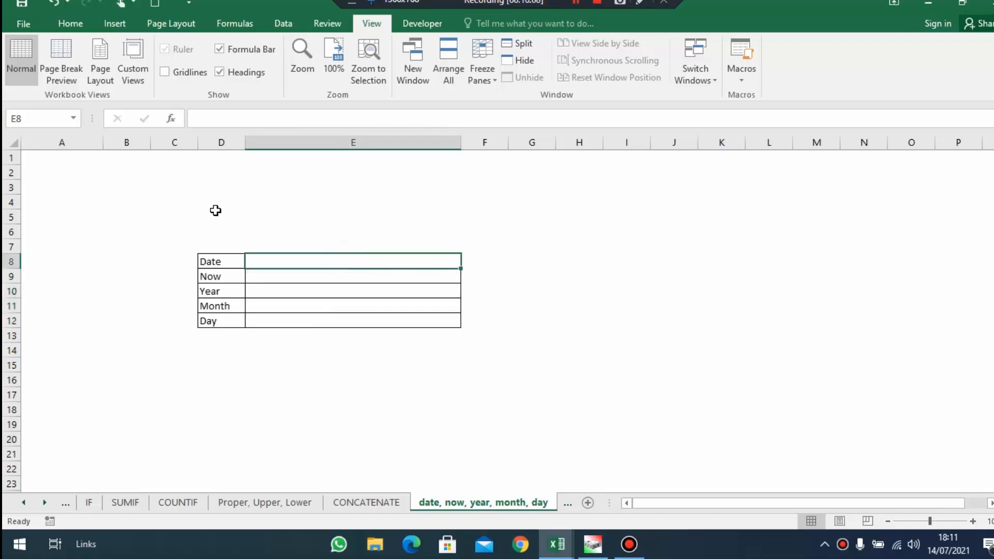
left_click_drag(204, 262, 277, 259)
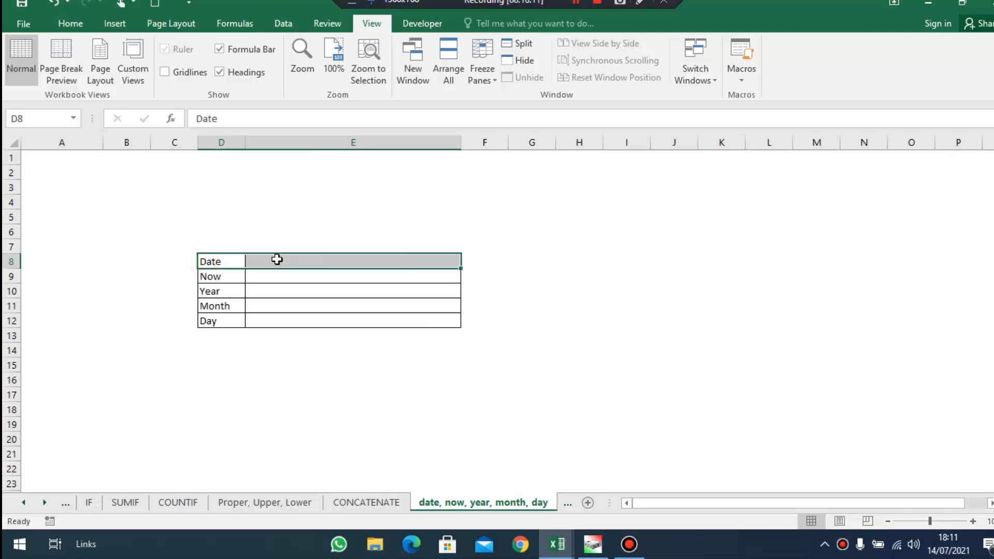
left_click(277, 259)
type("=dat")
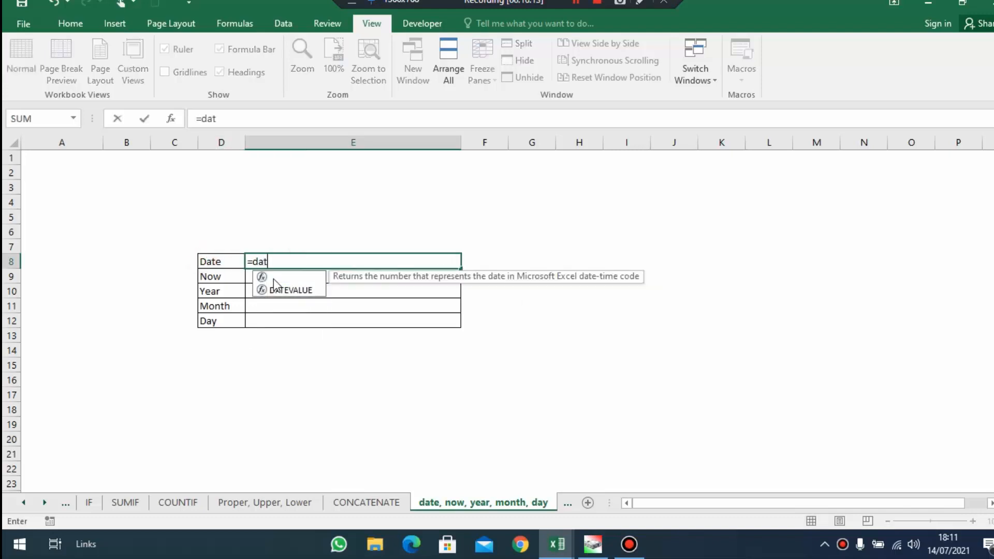
key("Tab")
type("2021;")
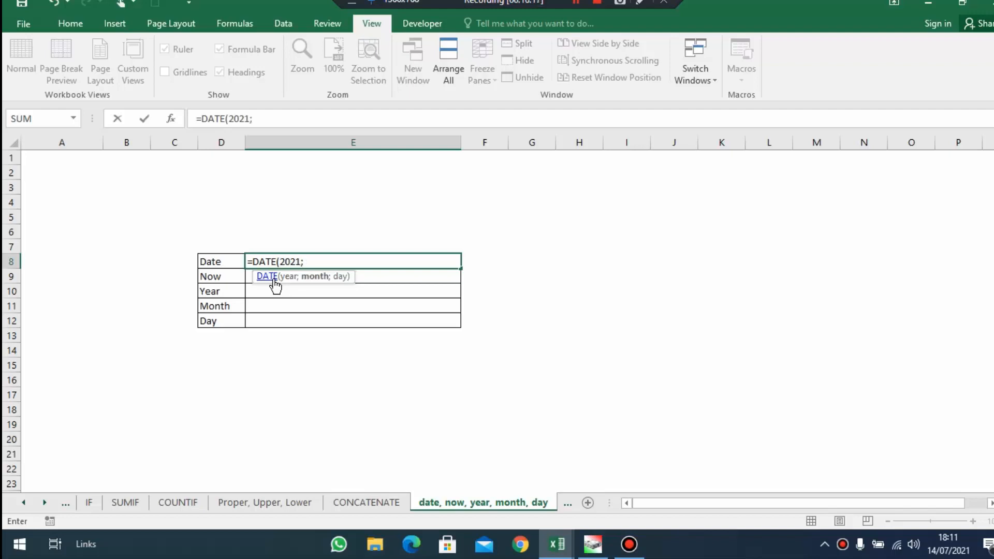
type("07;14")
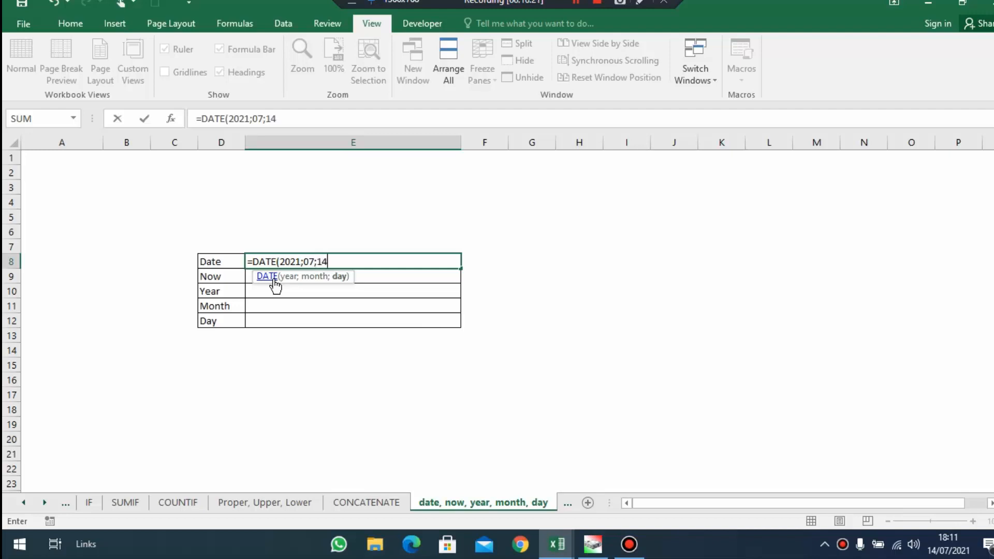
key("Return")
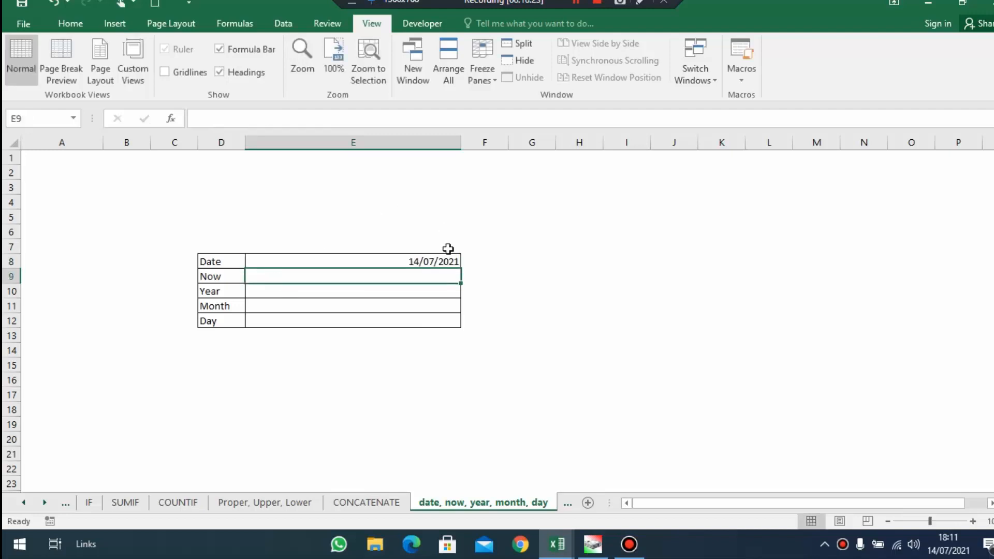
left_click(385, 264)
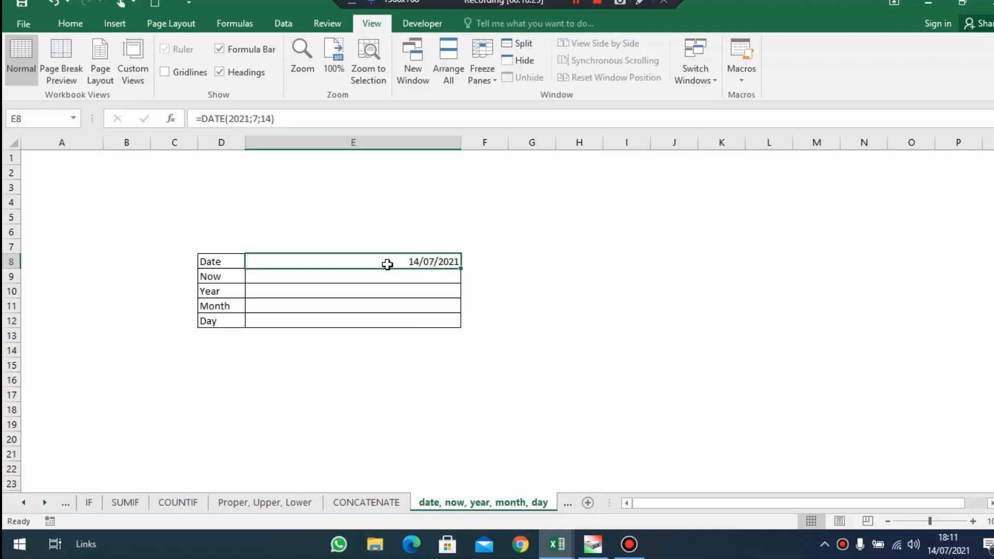
Enter =NOW() in E9 beside the Now label and compare its result with the system clock
left_click(392, 275)
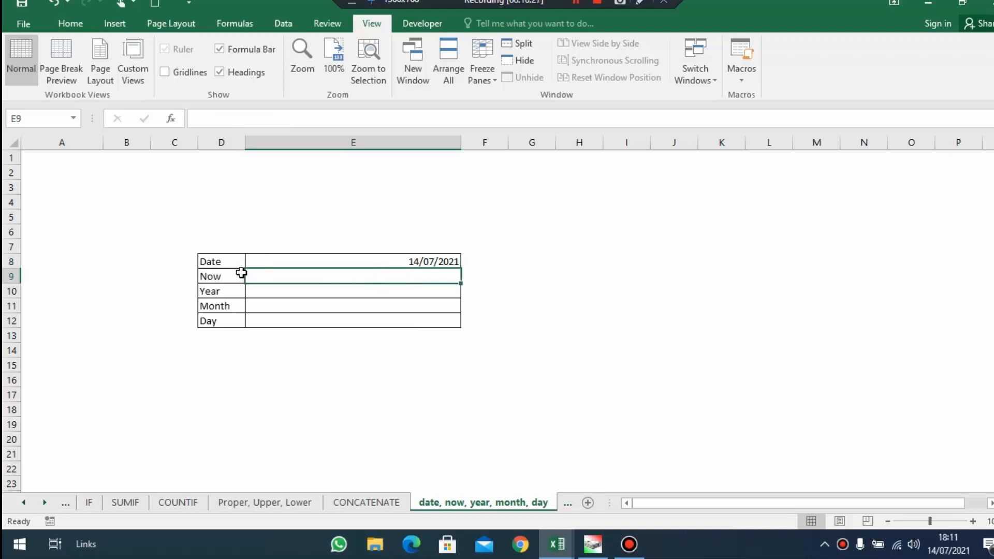
left_click_drag(249, 273, 233, 275)
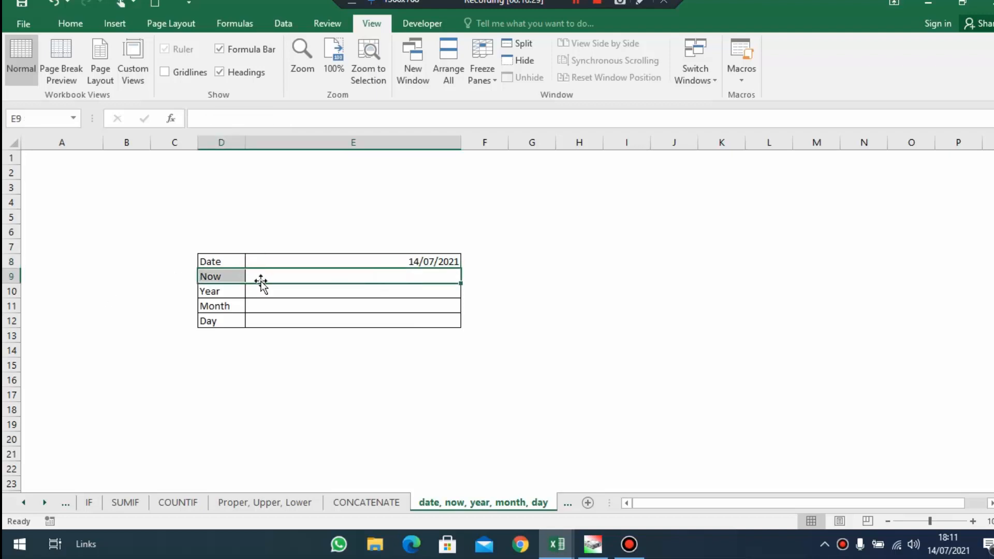
left_click(265, 279)
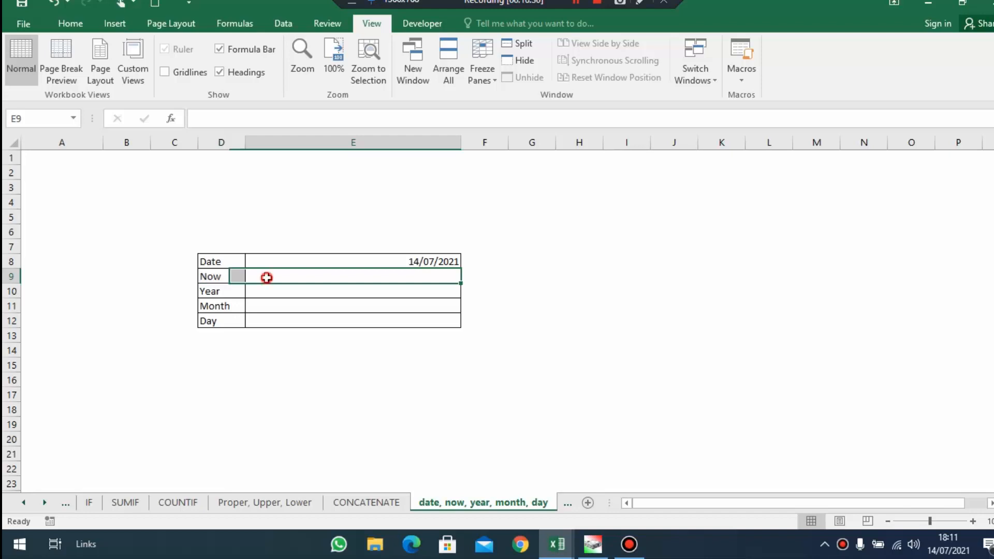
type("=")
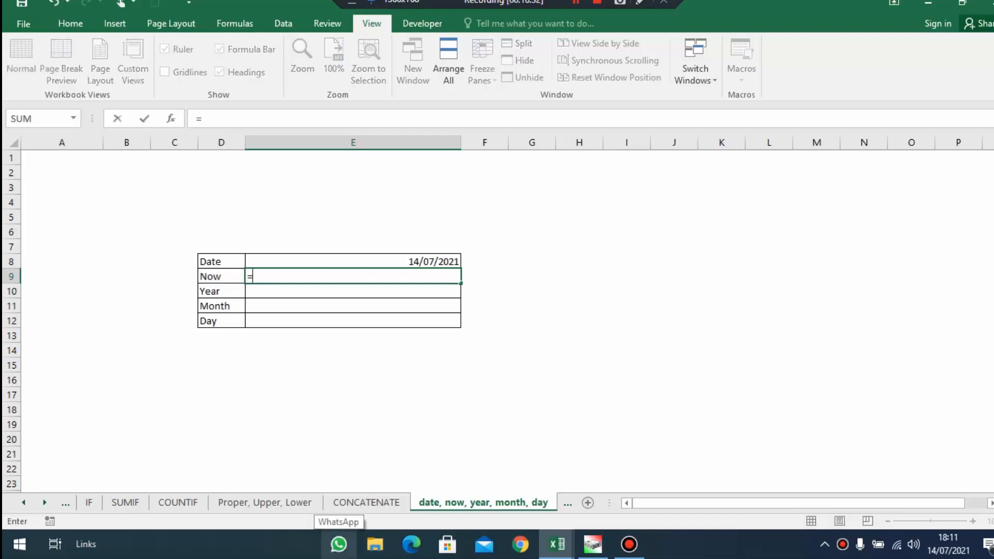
type("now()")
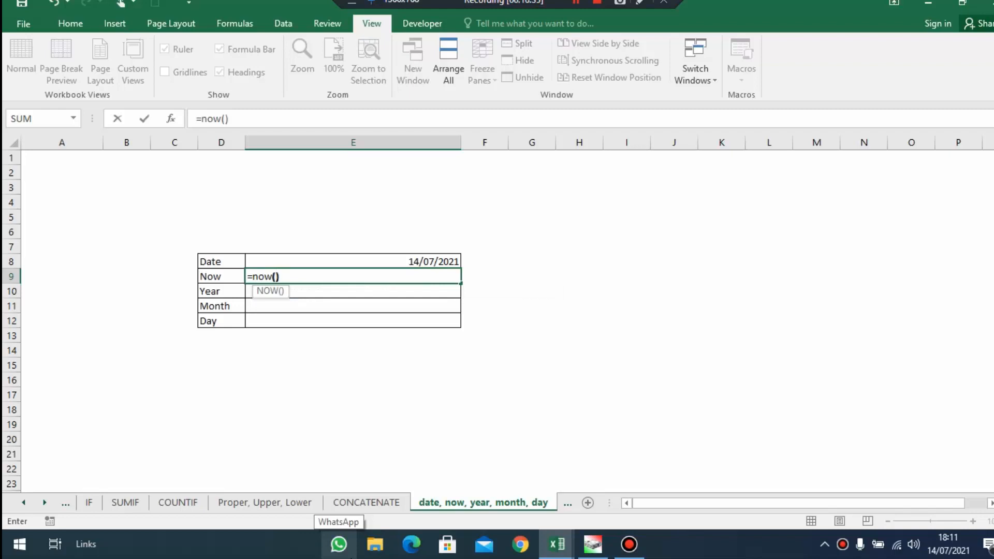
key("Return")
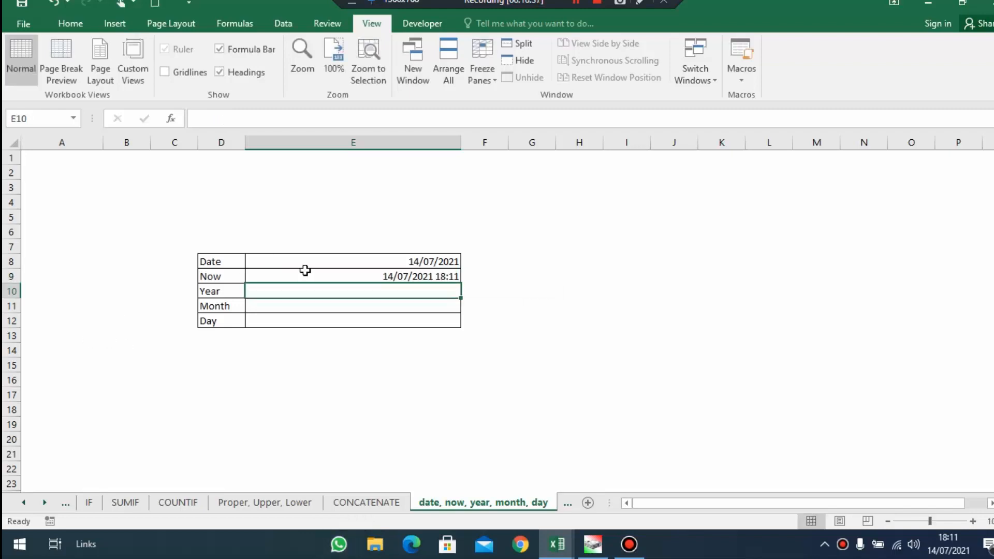
left_click_drag(429, 276, 485, 277)
left_click(947, 549)
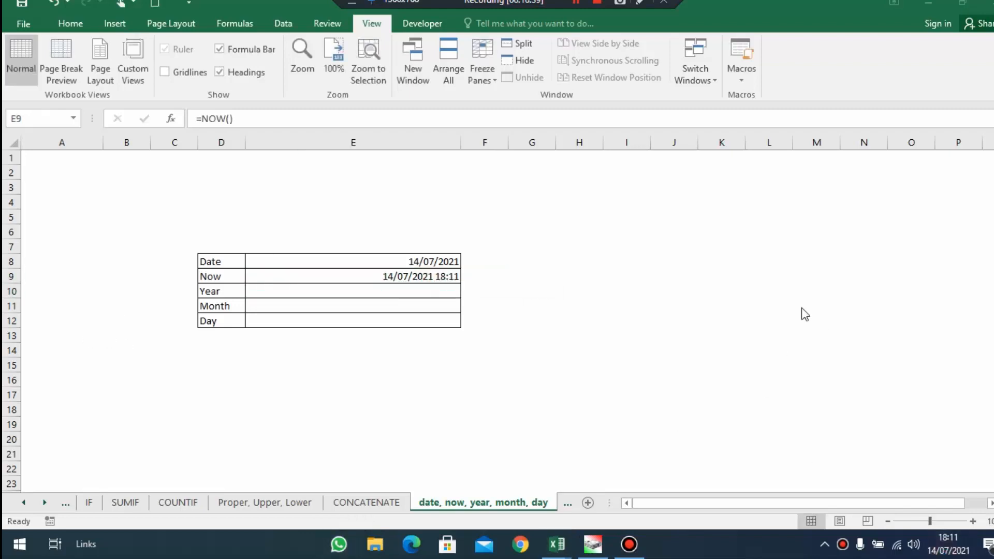
left_click(491, 269)
Extract the current year in E10 with =YEAR(NOW())
left_click(398, 296)
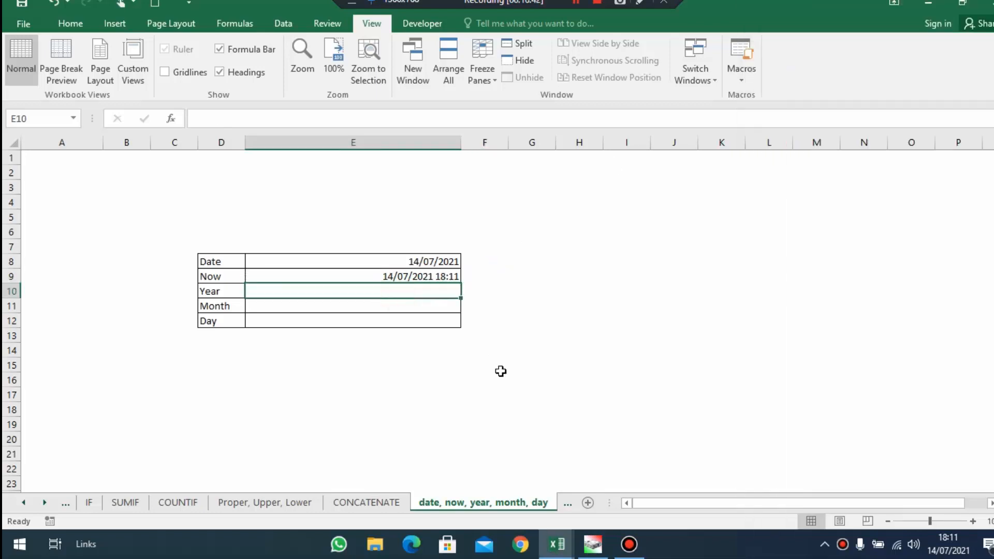
type("=")
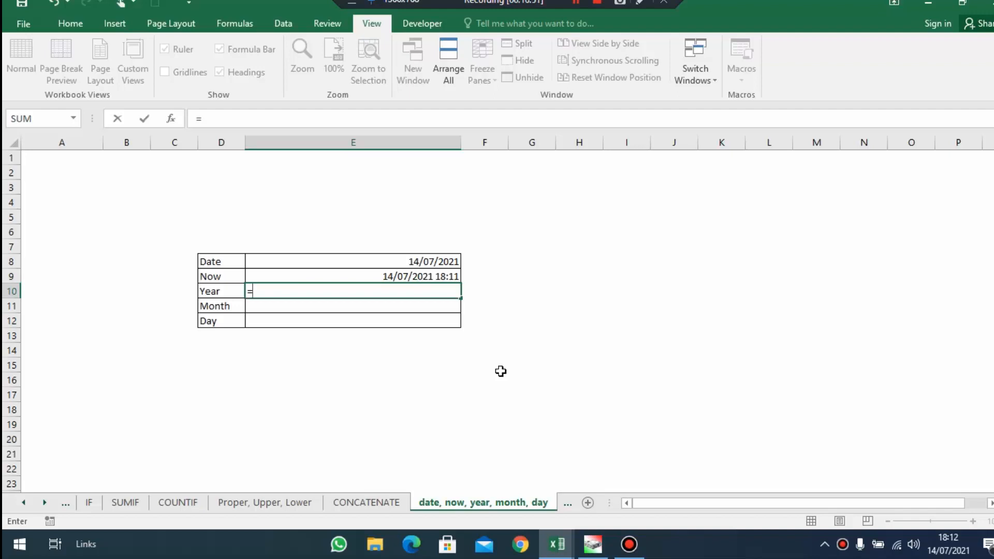
type("year")
key("Tab")
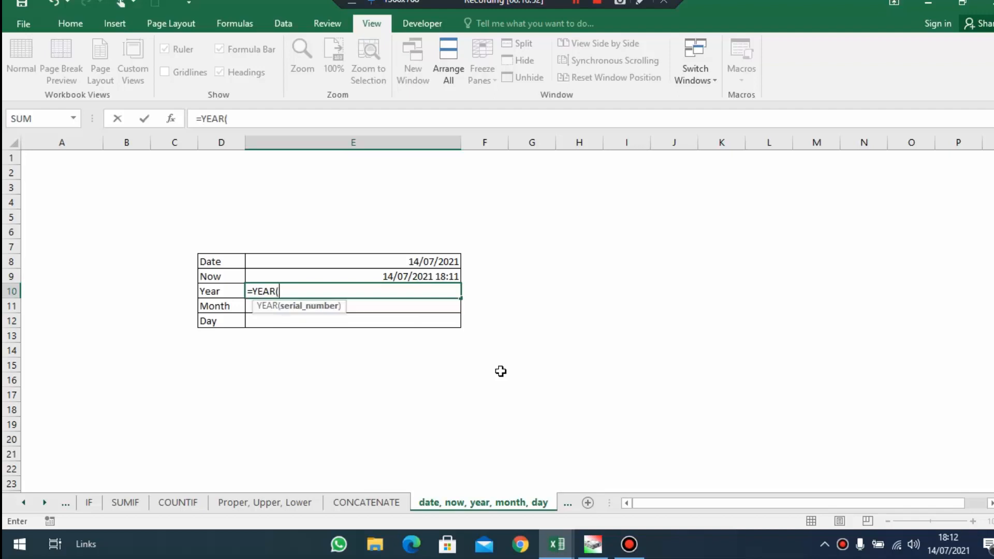
type("now")
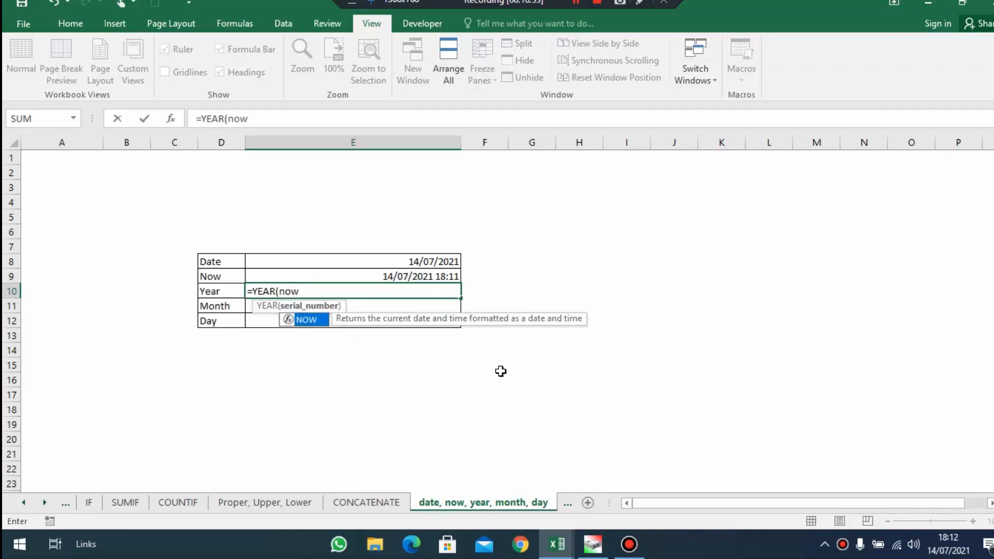
type("())")
key("Return")
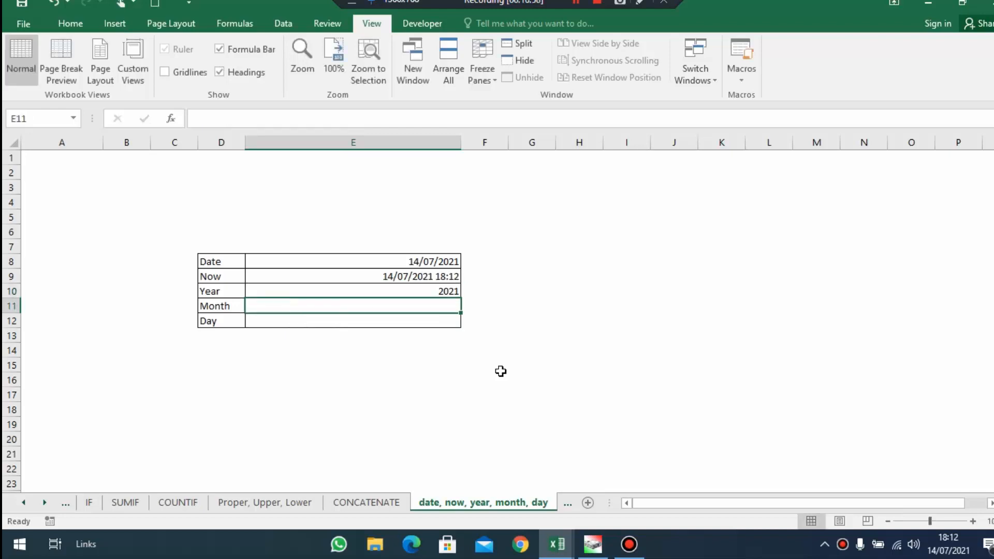
left_click(441, 291)
Extract the current month in E11 with =MONTH(NOW())
left_click_drag(237, 309, 304, 304)
left_click_drag(225, 288, 334, 307)
left_click(345, 306)
type("=mont")
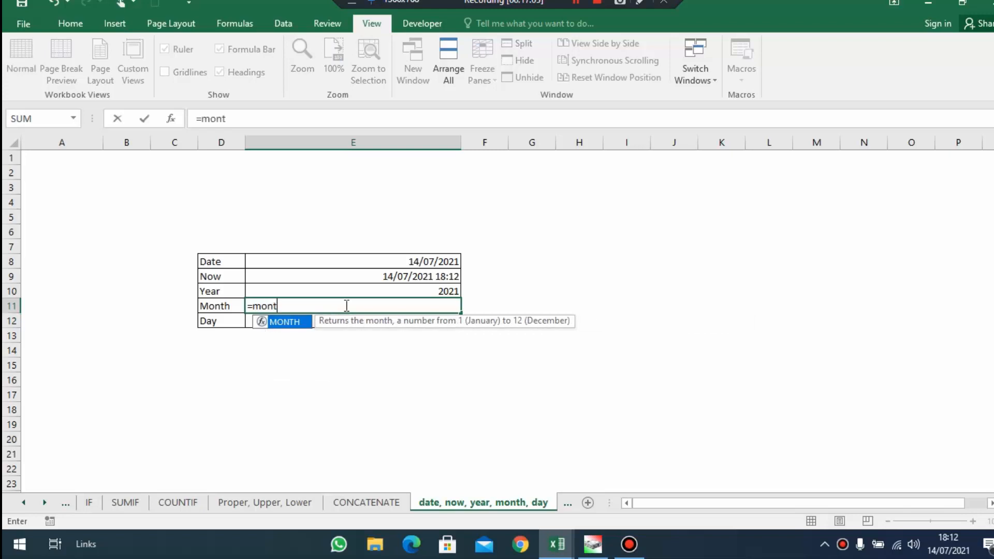
key("Tab")
type("now()")
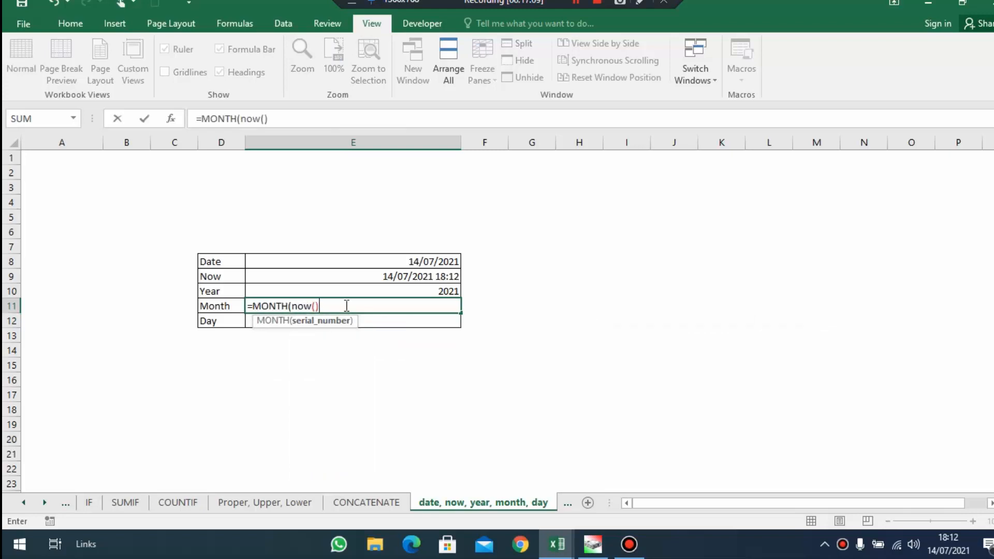
type(")")
key("Return")
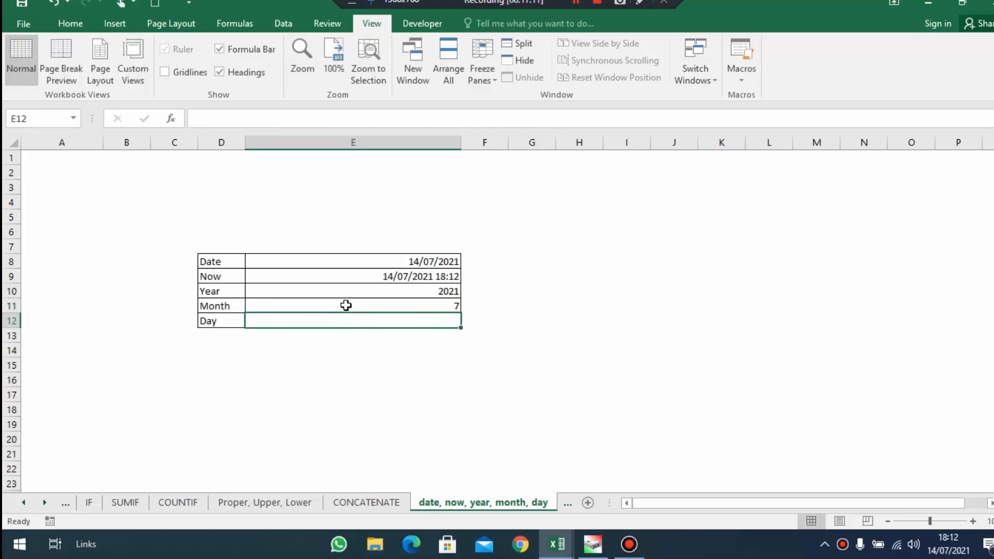
left_click(446, 306)
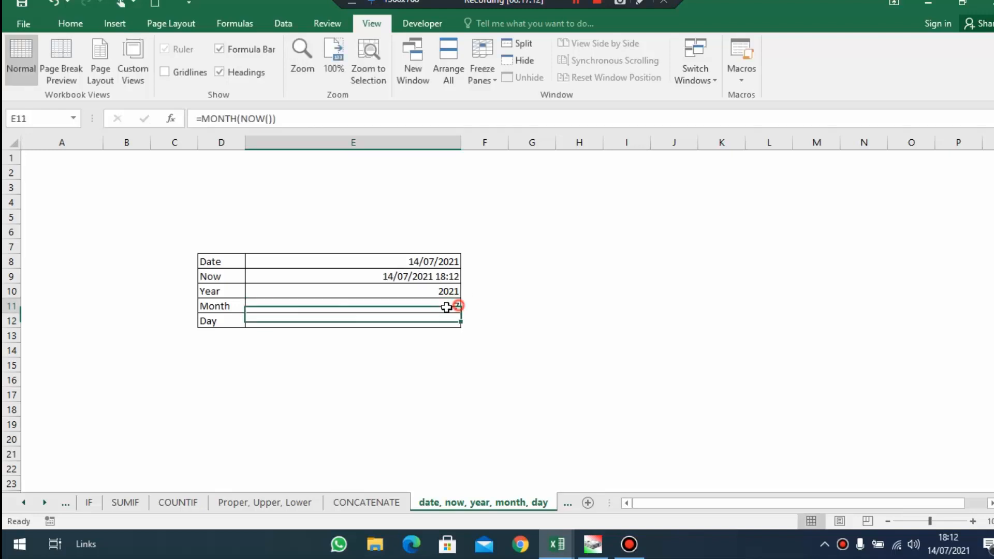
Extract the current day of the month in E12 with =DAY(NOW())
left_click(262, 320)
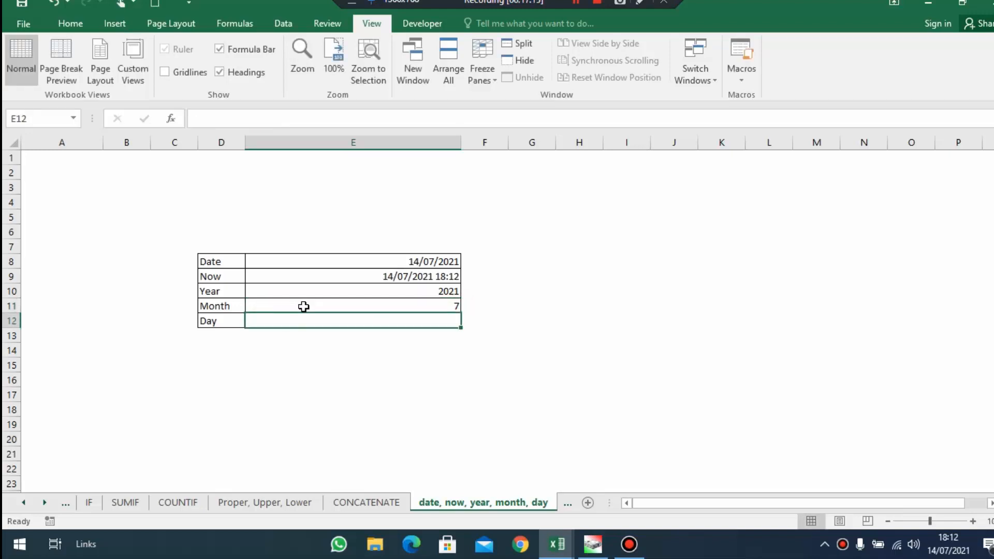
type("=")
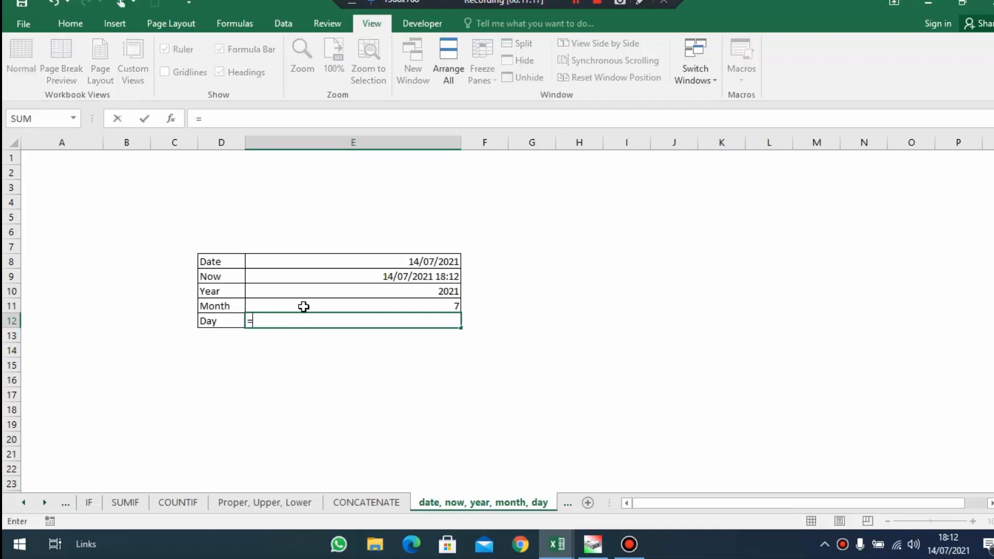
type("day")
key("BackSpace")
type("y")
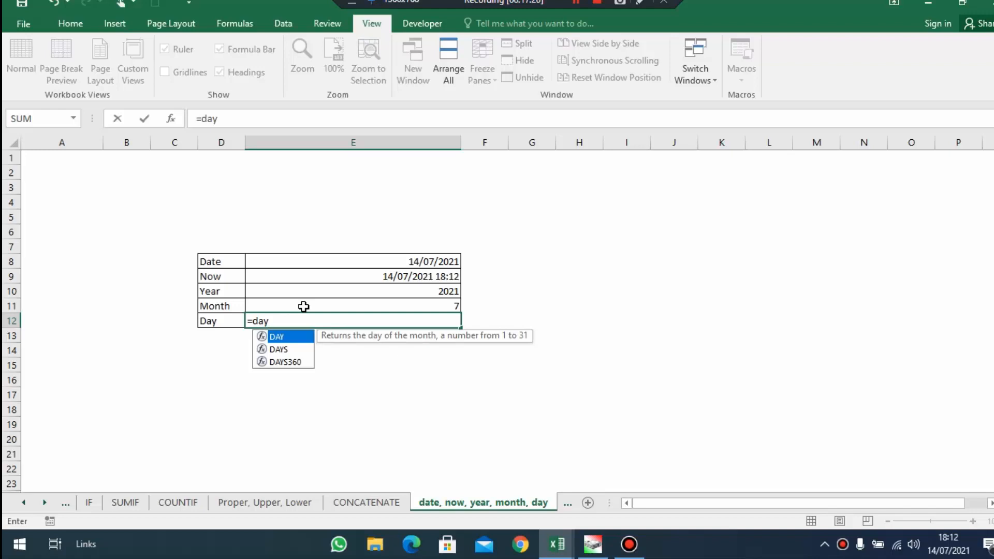
type("(now")
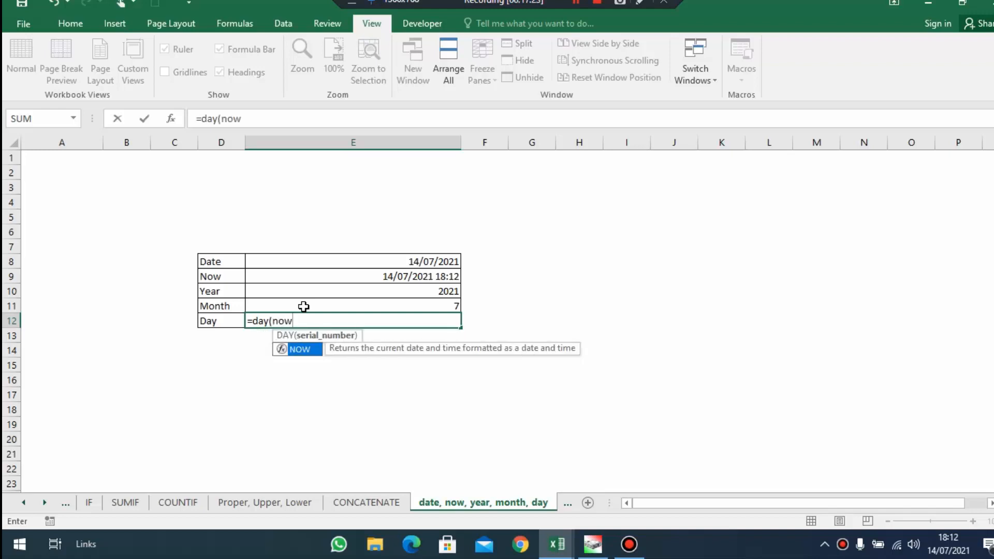
type("())")
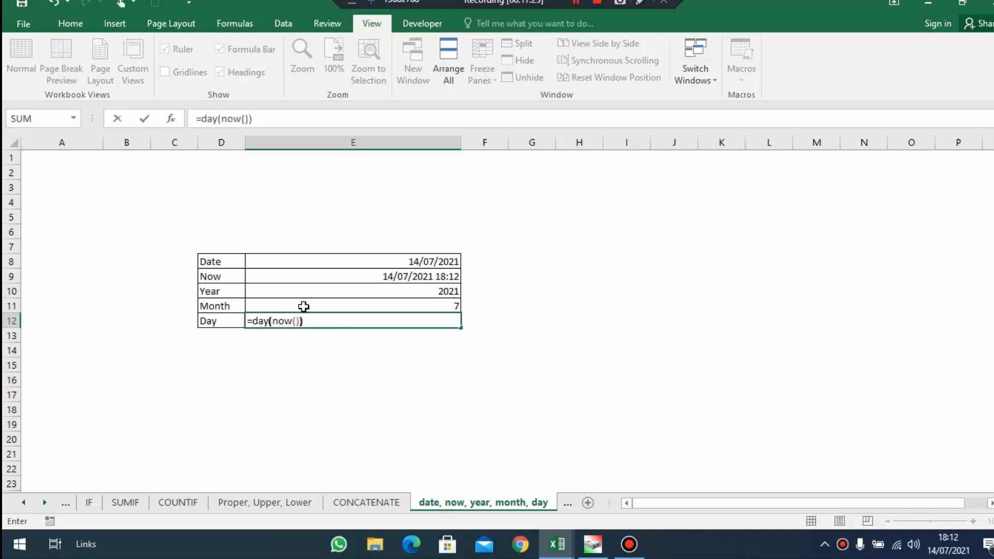
key("Return")
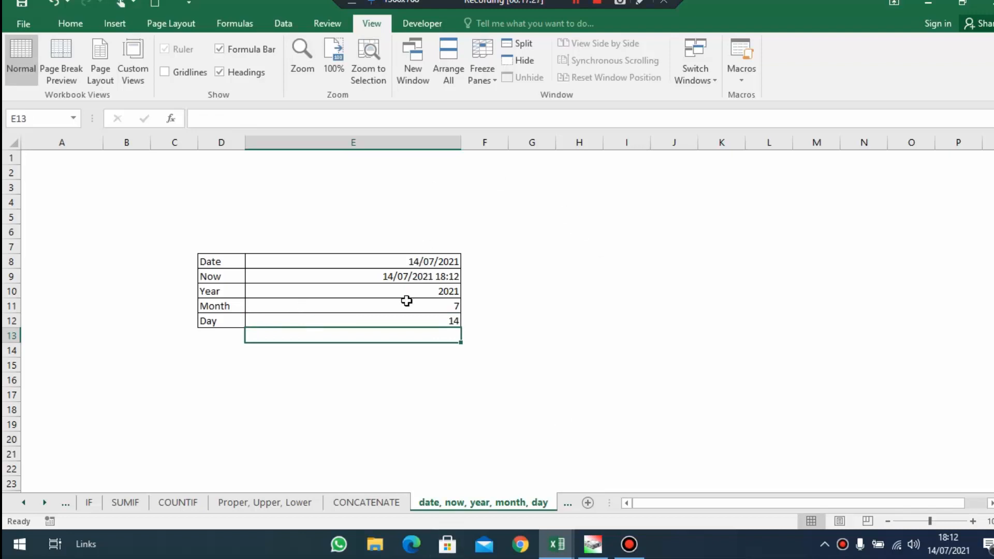
Open the Vlookup, HLookup worksheet and look over its source and lookup tables
left_click_drag(405, 294, 313, 322)
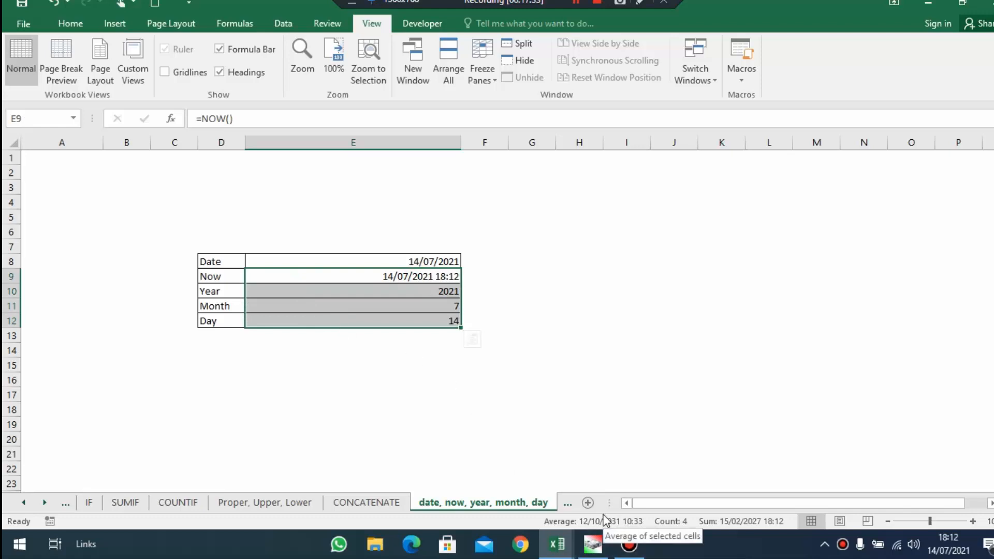
left_click(568, 504)
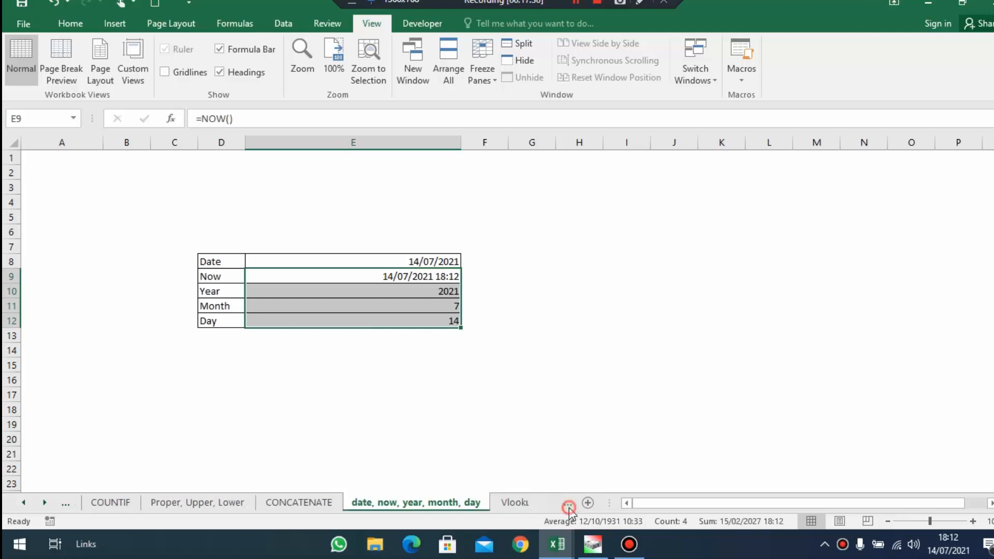
scroll(503, 451, "down", 1)
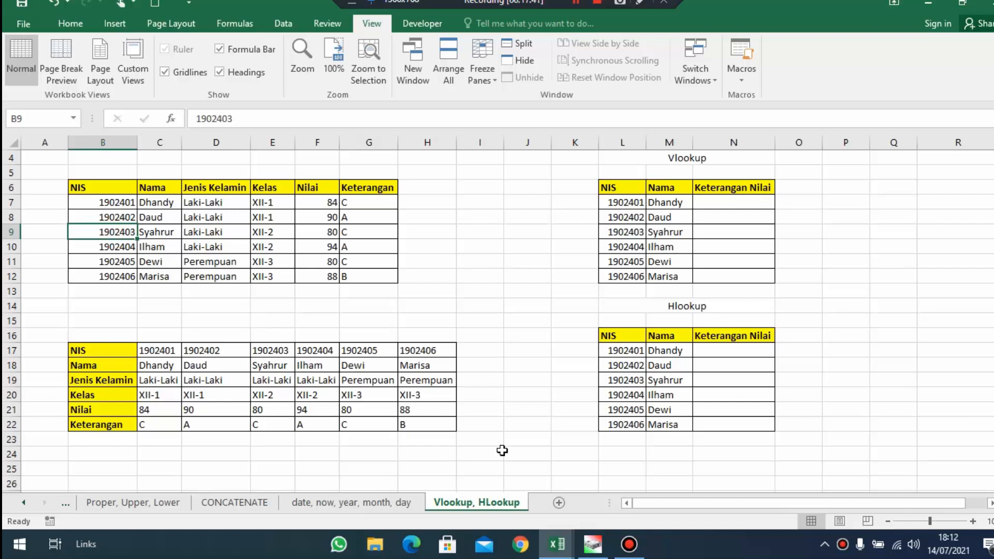
scroll(501, 450, "up", 1)
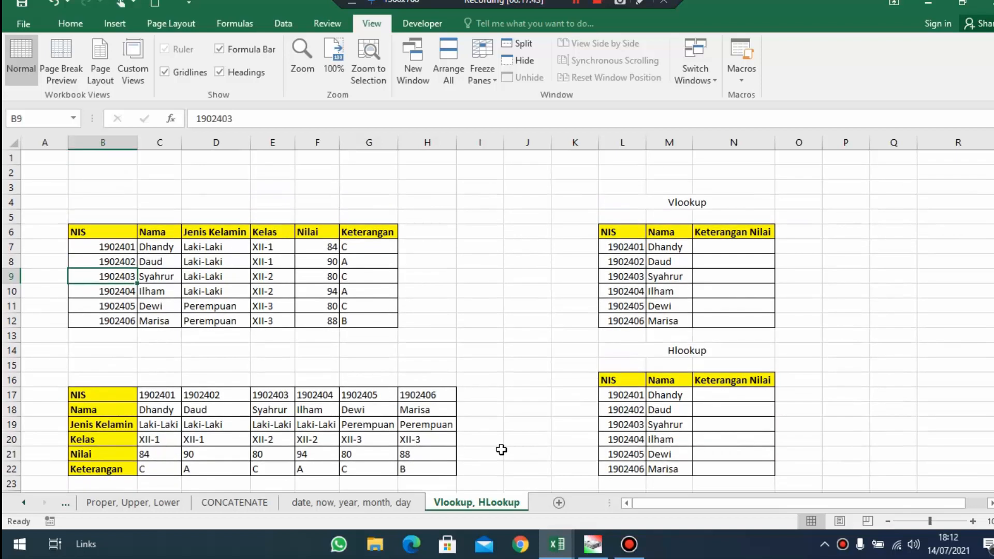
scroll(501, 450, "down", 1)
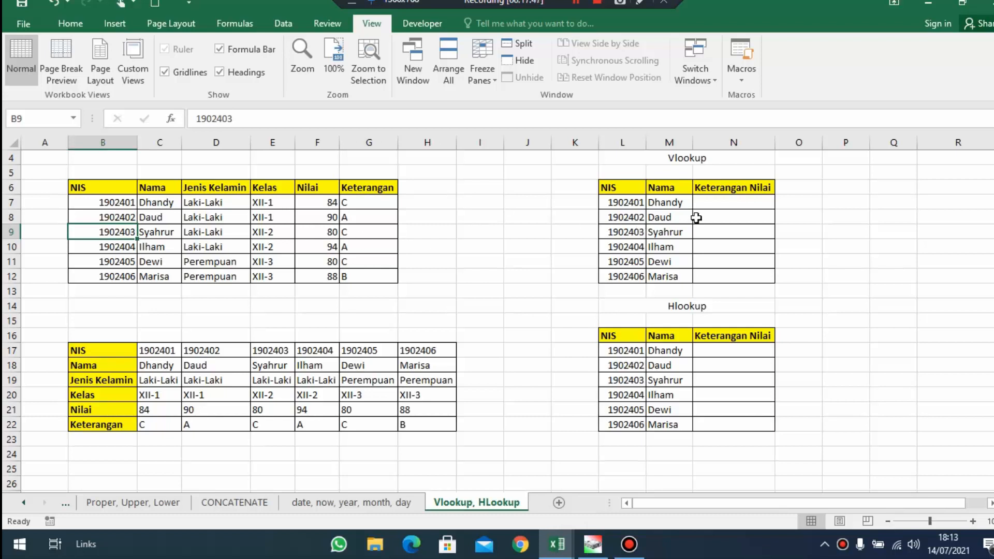
Examine the empty Keterangan Nilai column N7:N12 of the Vlookup table and the Keterangan grades in the source table
left_click_drag(740, 205, 749, 282)
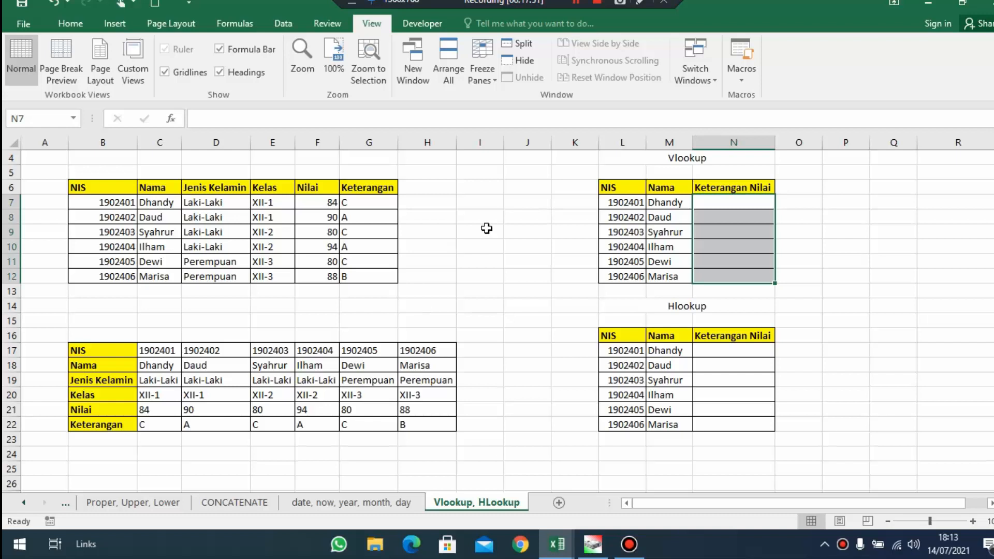
left_click(720, 188)
left_click_drag(720, 189, 721, 221)
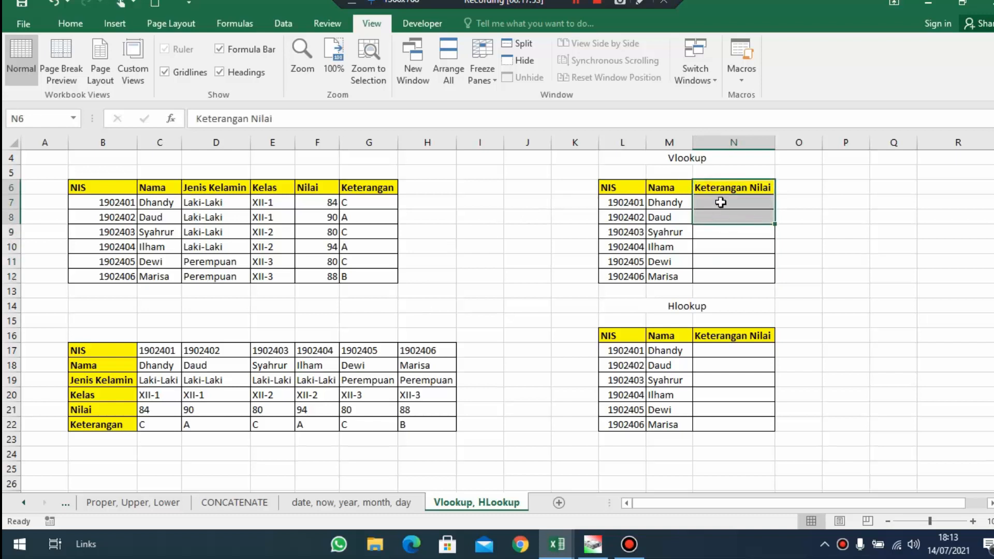
left_click(721, 201)
left_click_drag(379, 201, 321, 260)
Copy the first student's NIS from L7 and find it in the source table's NIS column
left_click(633, 203)
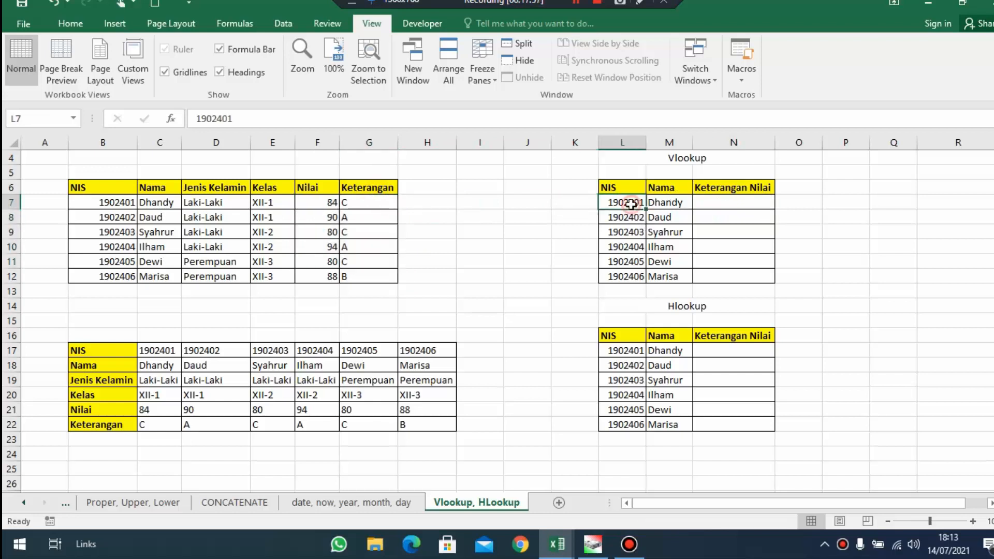
type("c")
key("Escape")
left_click(566, 217)
left_click(611, 202)
key("ctrl+c")
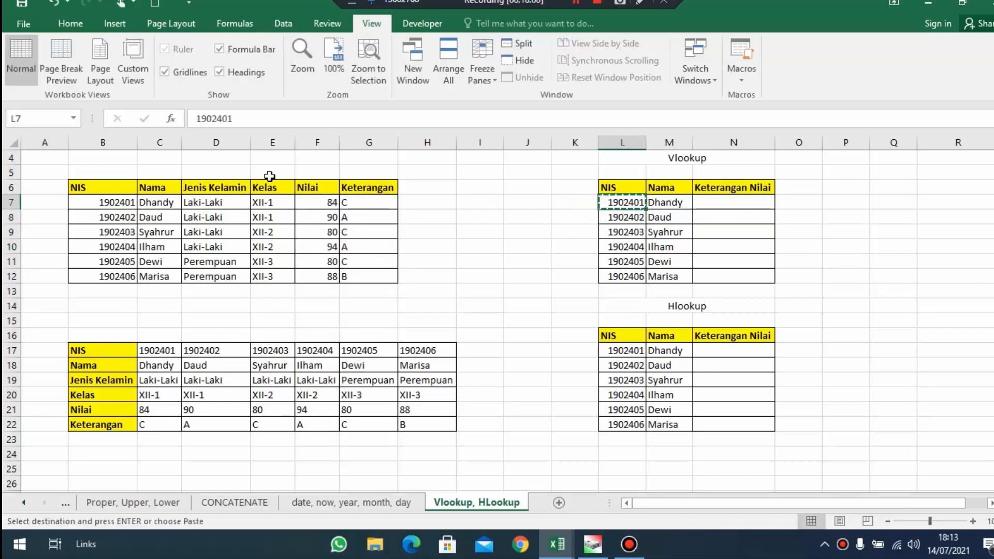
left_click(101, 185)
key("ctrl+f")
key("ctrl+v")
key("Return")
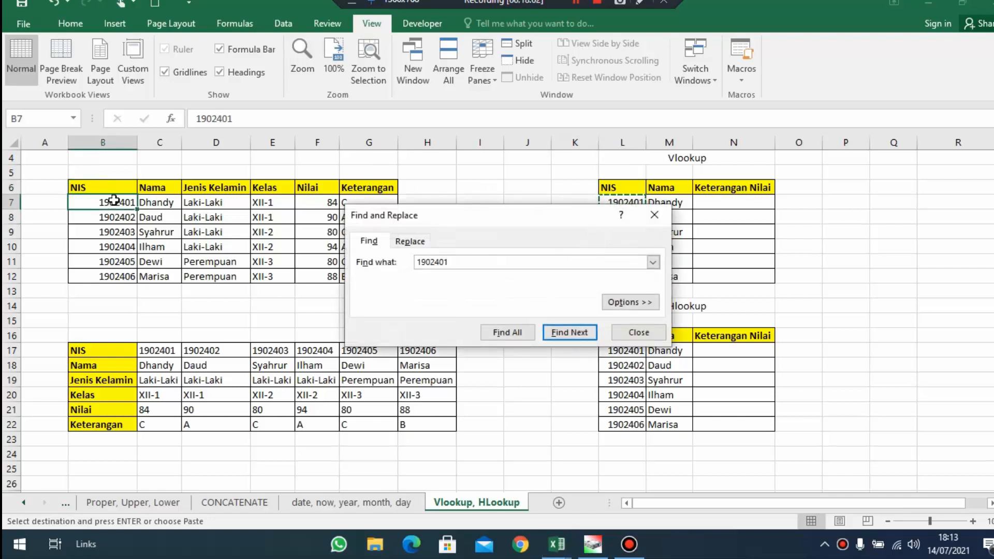
key("Escape")
Start a VLOOKUP formula in N7 under Keterangan Nilai with L7 as the lookup value
left_click(720, 202)
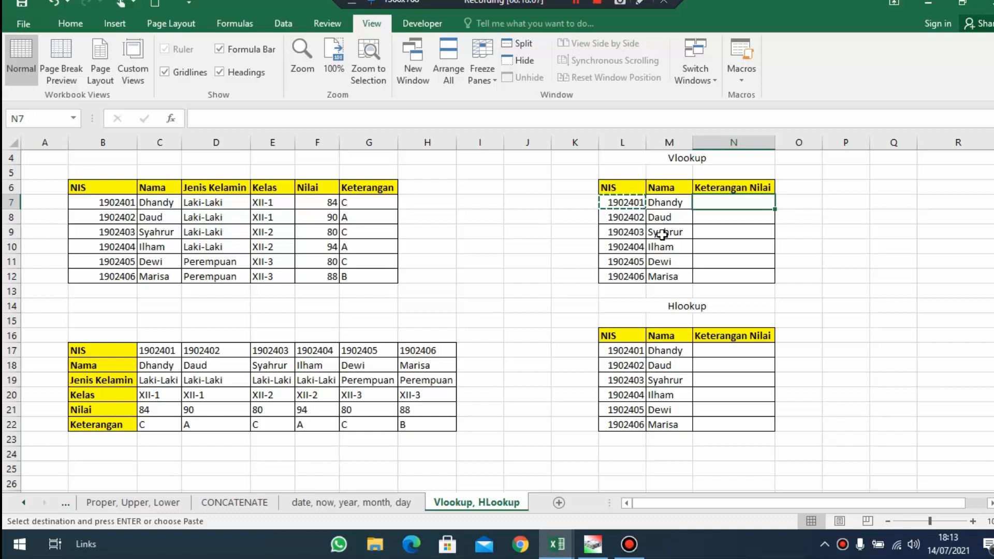
type("=vlo")
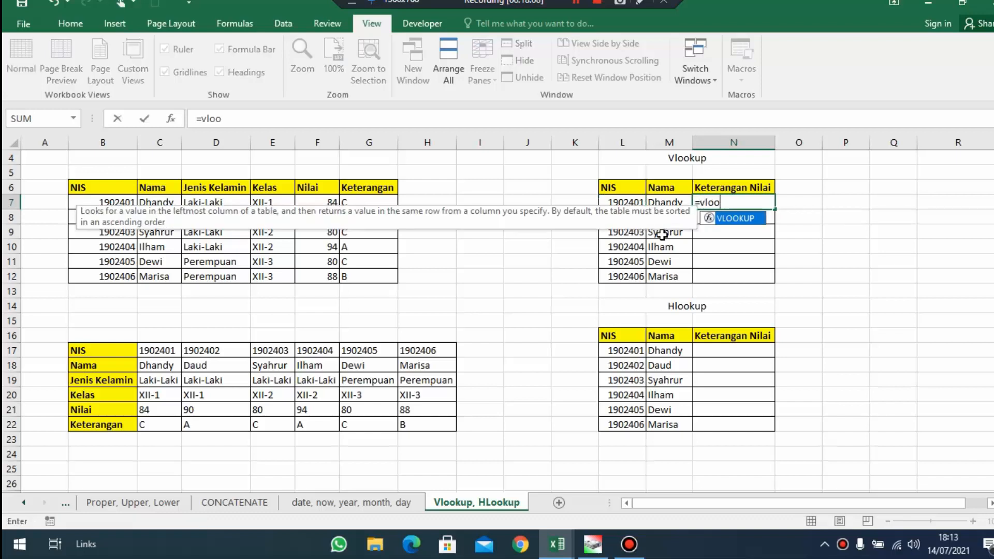
type("o")
key("Tab")
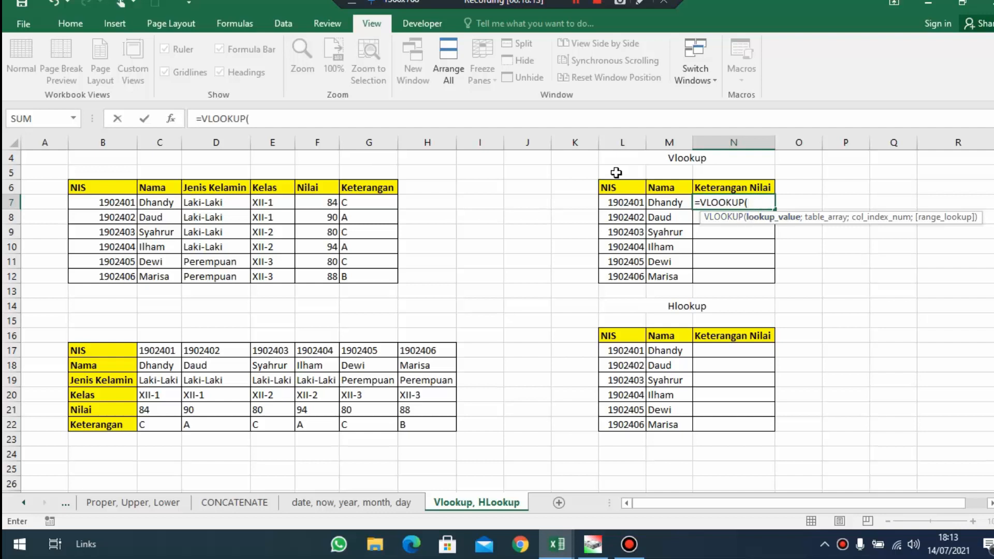
left_click(633, 202)
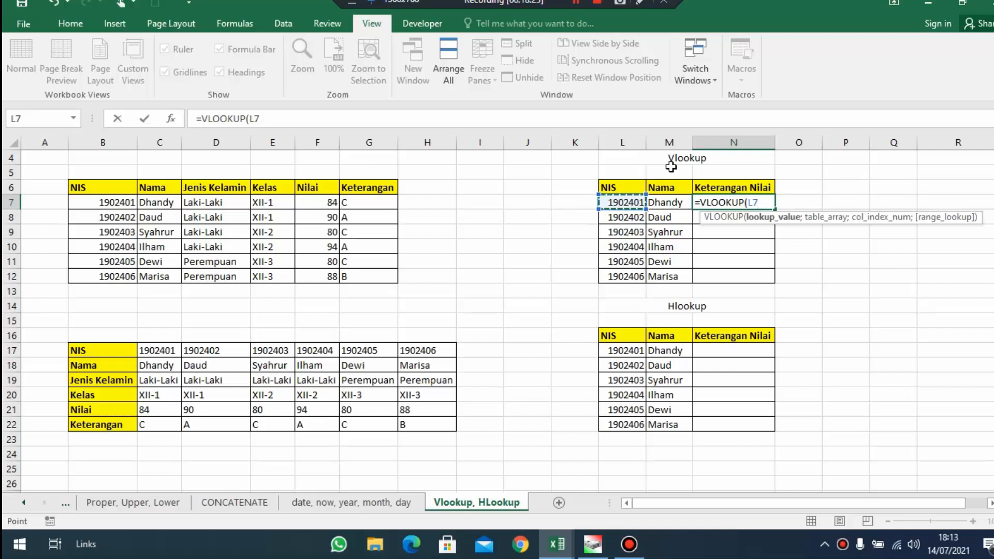
Complete the VLOOKUP formula in N7 with table array B7:G12, column index 6 and range lookup 0
type(";")
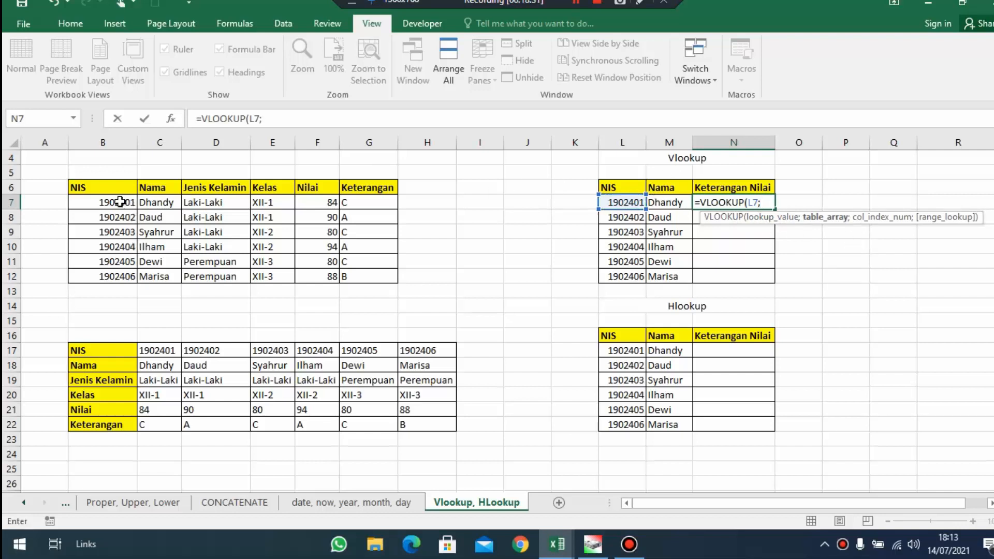
left_click_drag(116, 203, 116, 279)
left_click_drag(114, 203, 116, 253)
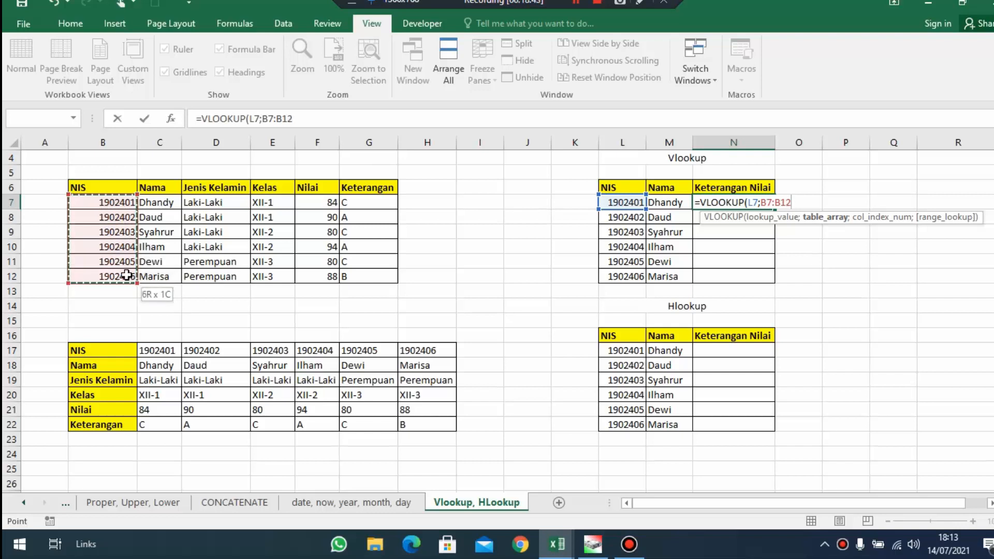
left_click_drag(135, 275, 379, 271)
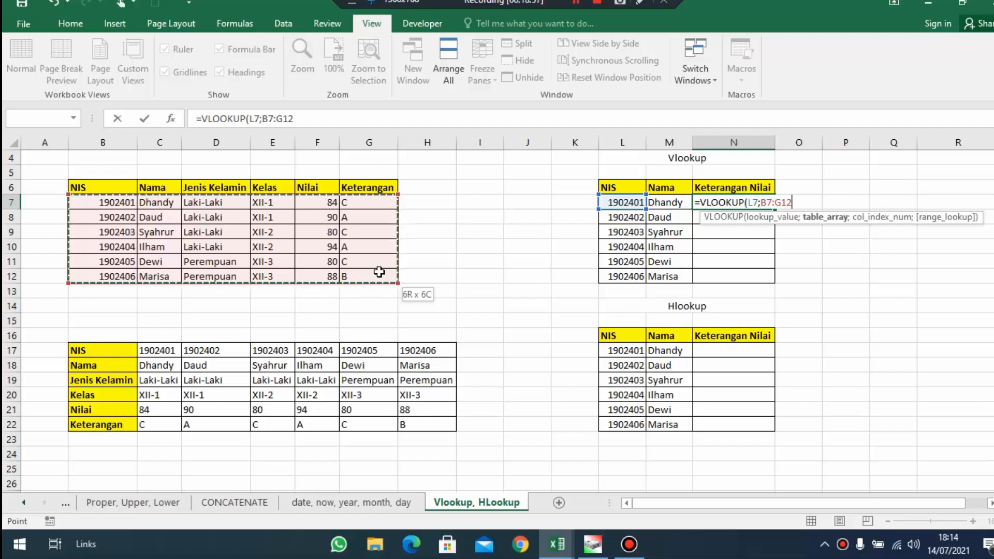
type(";")
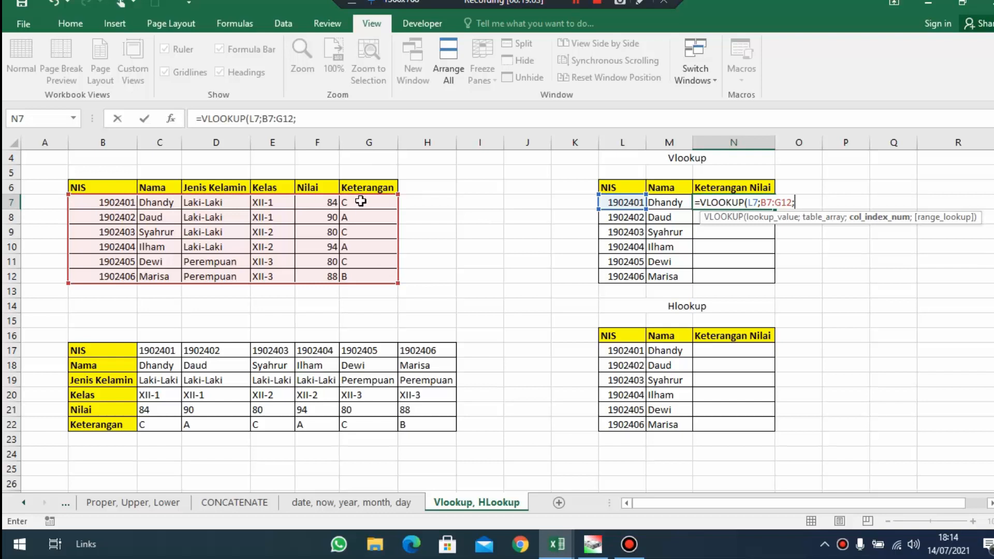
type("6;0")
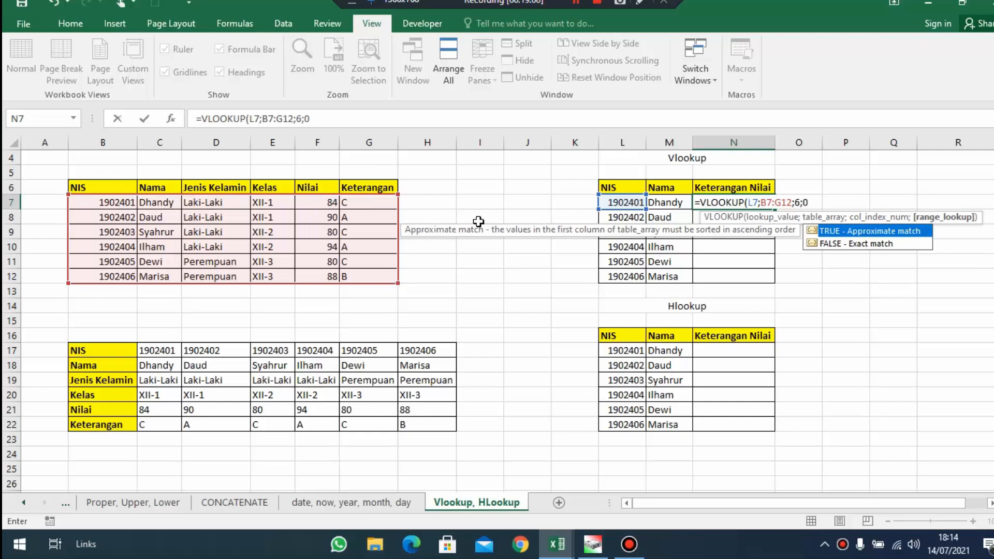
key("Return")
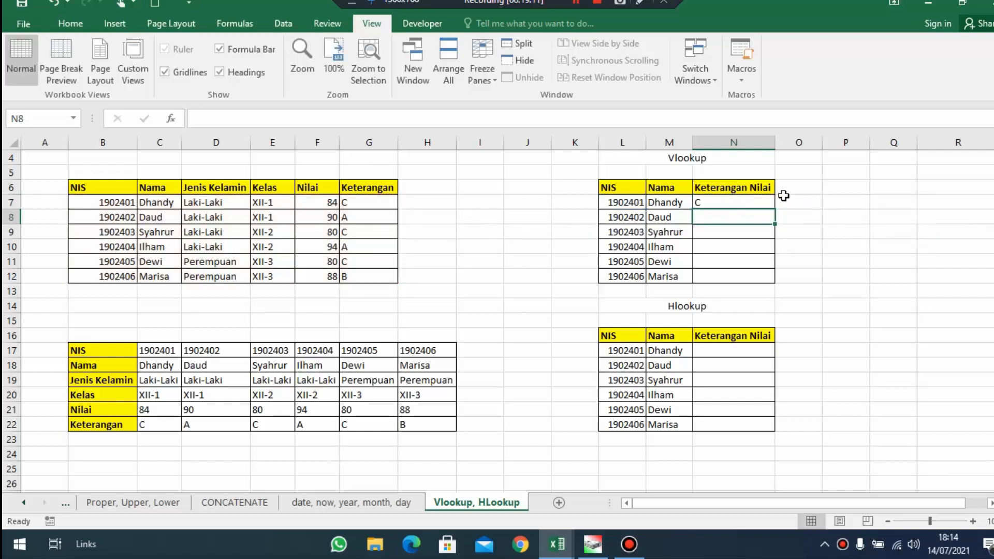
Copy the VLOOKUP formula with relative references from N7 down to N12
left_click(689, 202)
left_click(701, 202)
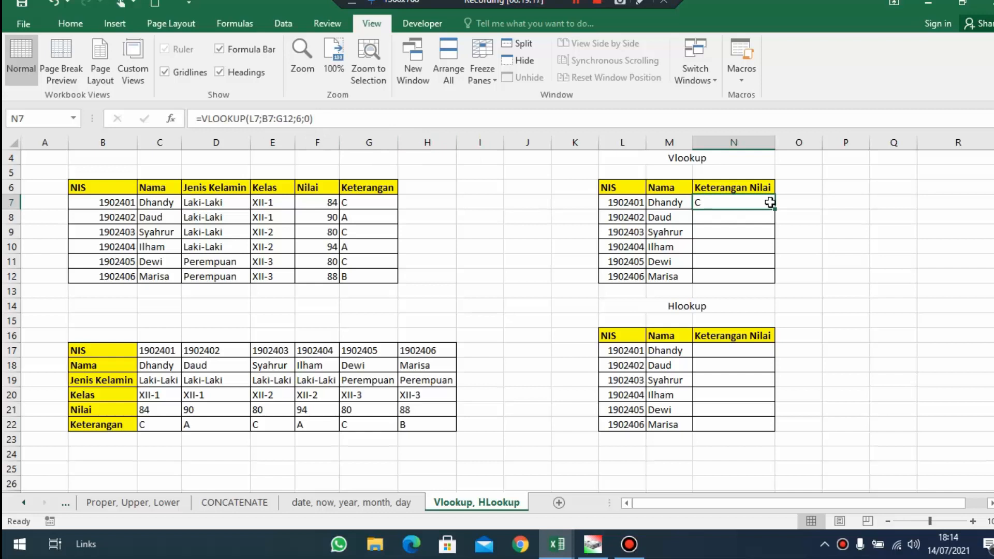
left_click_drag(772, 204, 768, 282)
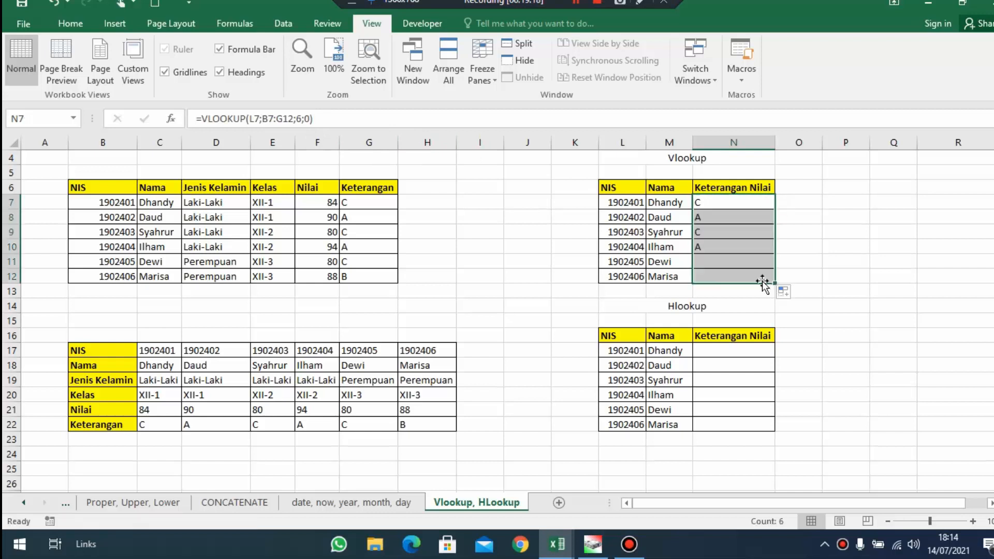
Examine how the table range shifts in the copied VLOOKUP formulas of the Keterangan Nilai column
left_click(686, 205)
left_click(723, 207)
left_click(728, 228)
left_click(737, 213)
left_click_drag(249, 120, 286, 119)
key("Escape")
left_click(736, 249)
left_click(728, 215)
left_click(730, 202)
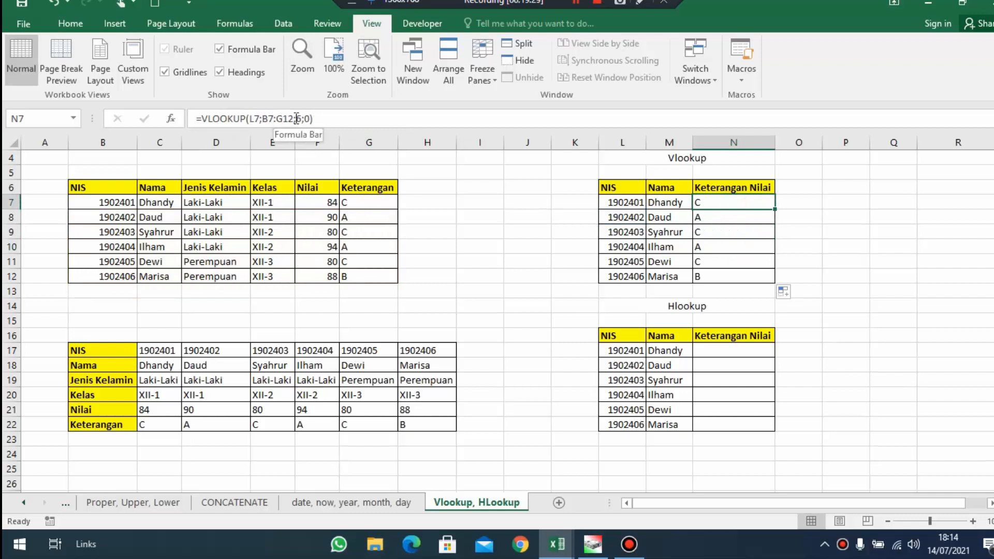
Make the table array in N7's VLOOKUP formula absolute as $B$7:$G$12
left_click(270, 120)
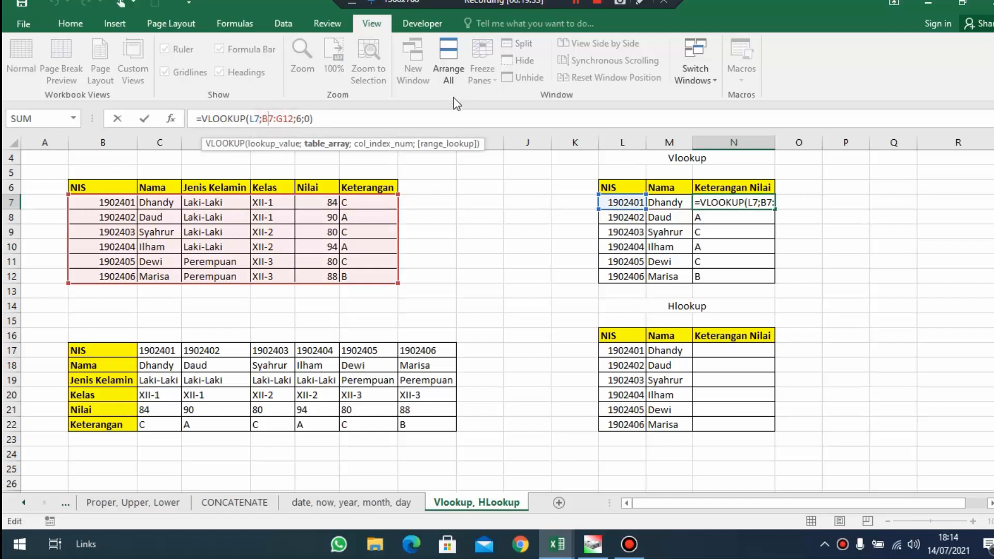
key("F4")
left_click(293, 118)
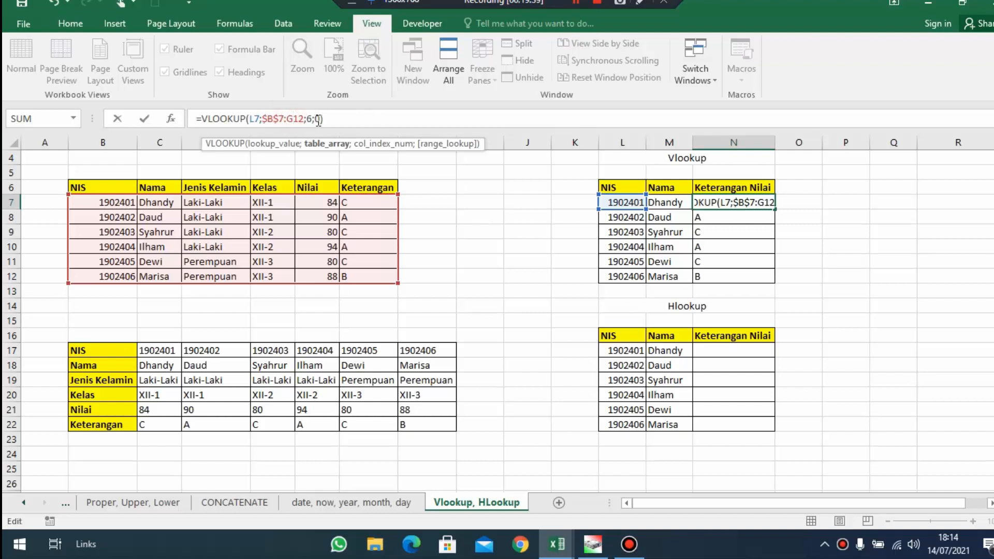
key("F4")
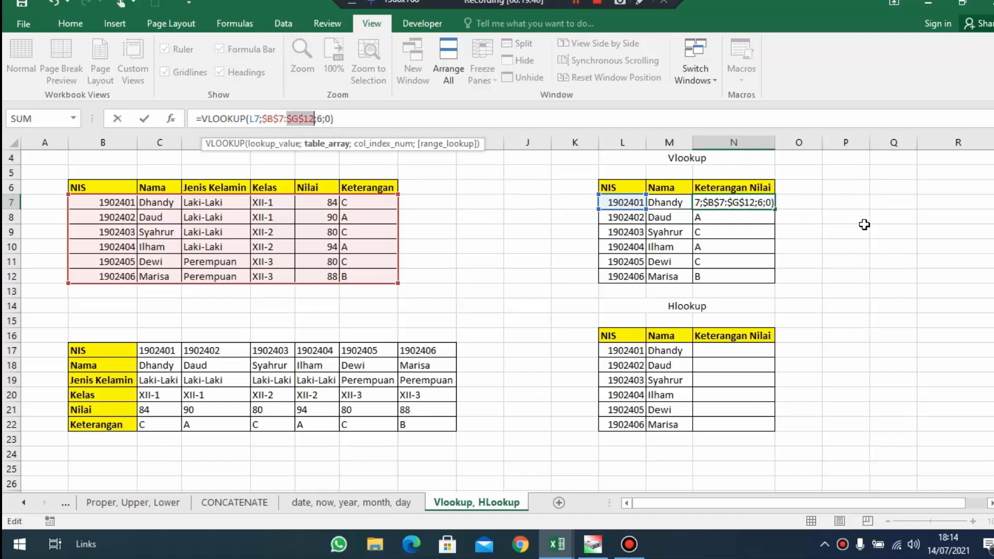
left_click(299, 118)
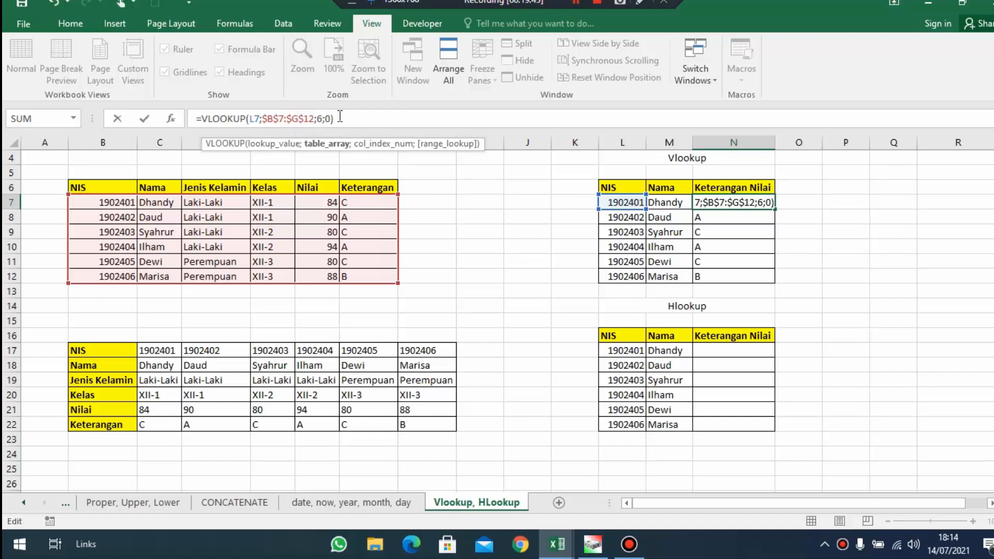
left_click(340, 117)
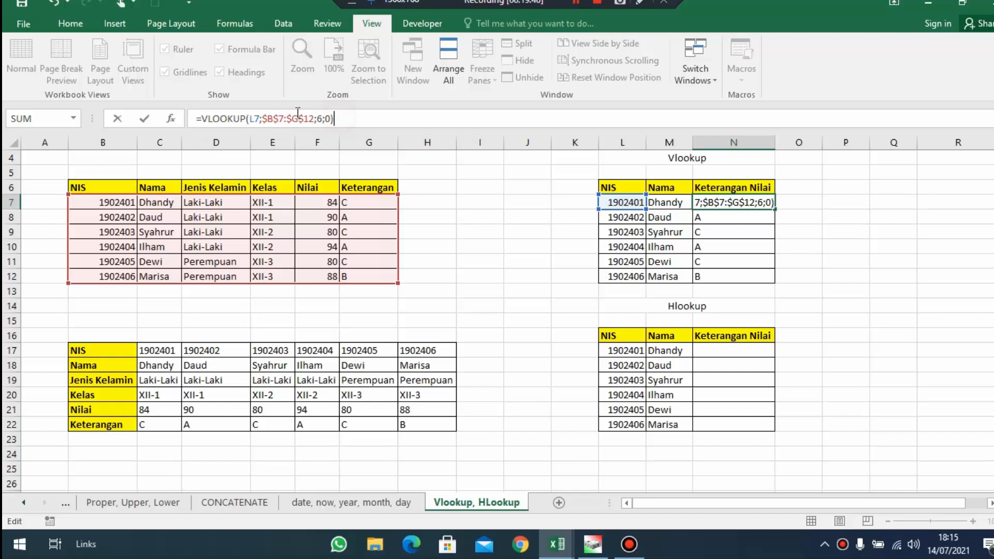
key("Return")
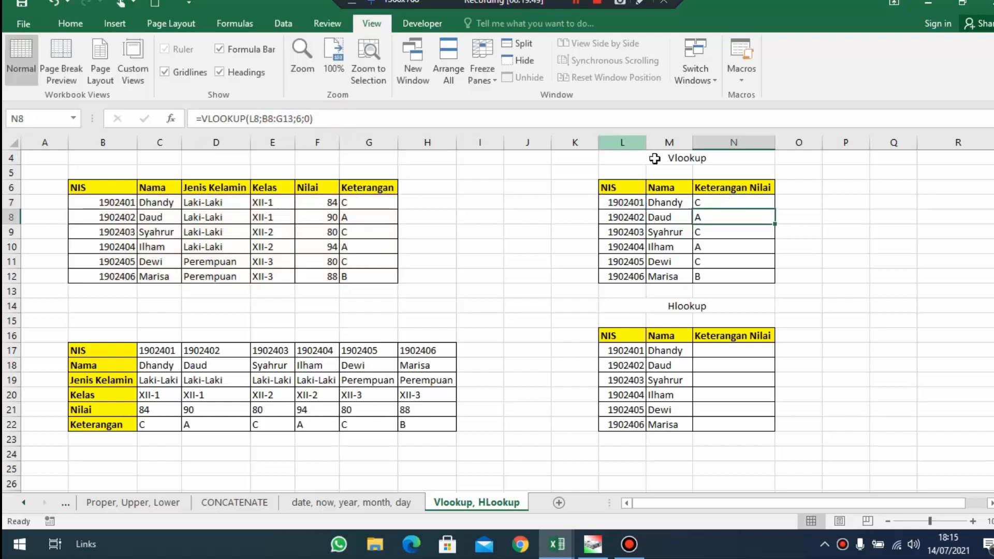
Refill N8:N12 with the absolute-range VLOOKUP formula from N7 and check the formulas in the column
left_click(706, 199)
left_click_drag(776, 209, 777, 278)
left_click(728, 214)
left_click(727, 202)
left_click(725, 217)
left_click(724, 232)
left_click(717, 259)
left_click(702, 276)
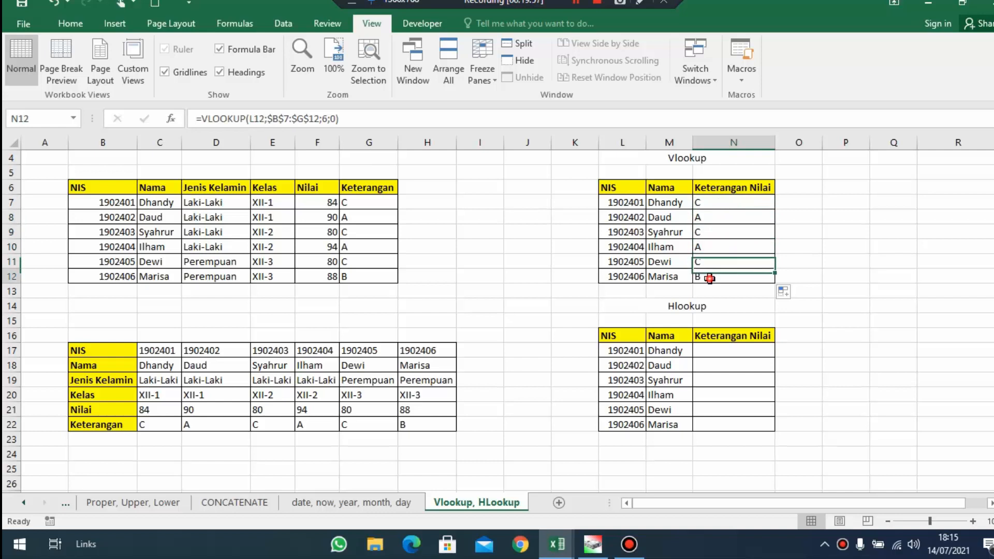
Compare the layout of the source table with headers across row 6 to the table with headings down B17:B22
scroll(684, 195, "up", 1)
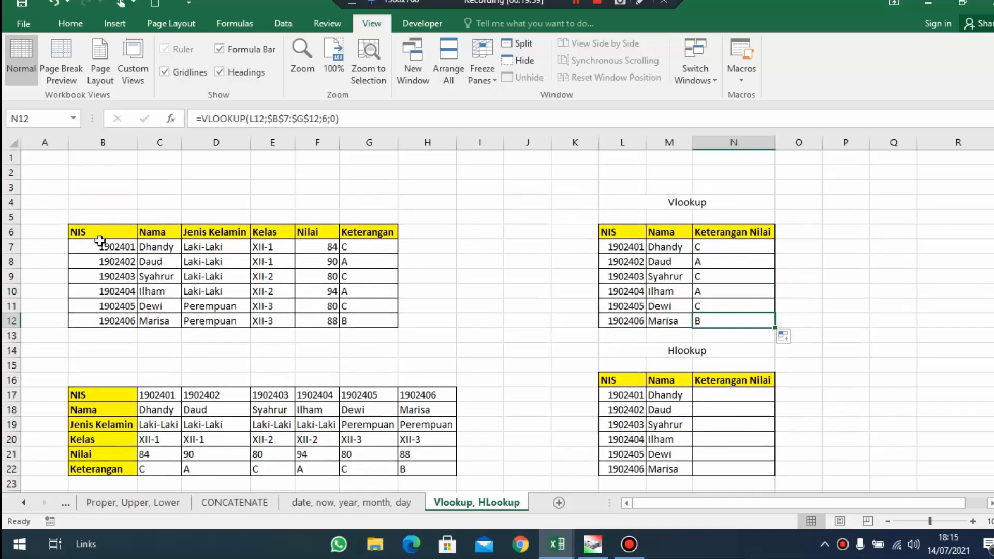
left_click_drag(101, 239, 387, 319)
left_click_drag(85, 231, 377, 233)
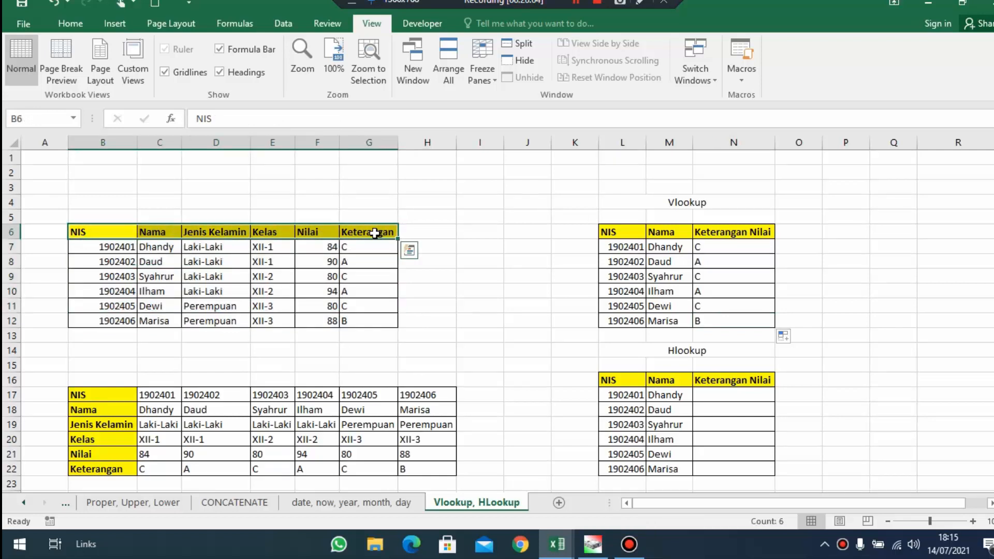
scroll(375, 233, "down", 1)
left_click_drag(86, 187, 373, 187)
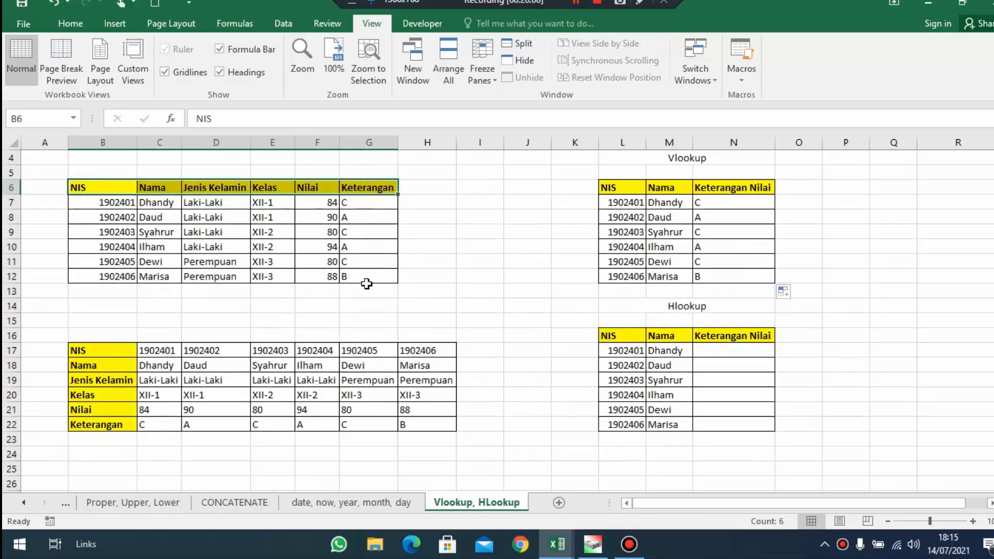
scroll(404, 383, "down", 4)
scroll(559, 338, "up", 3)
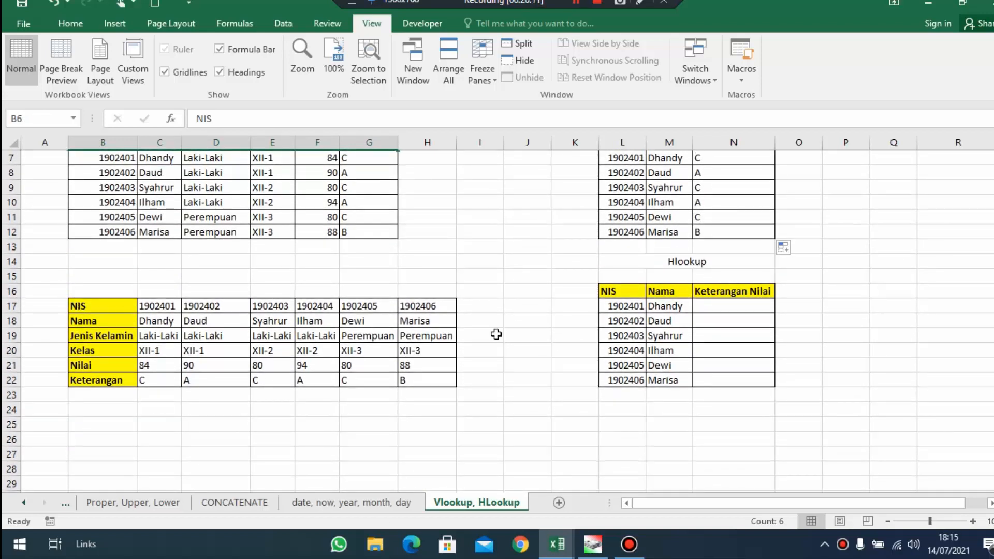
left_click_drag(147, 306, 426, 300)
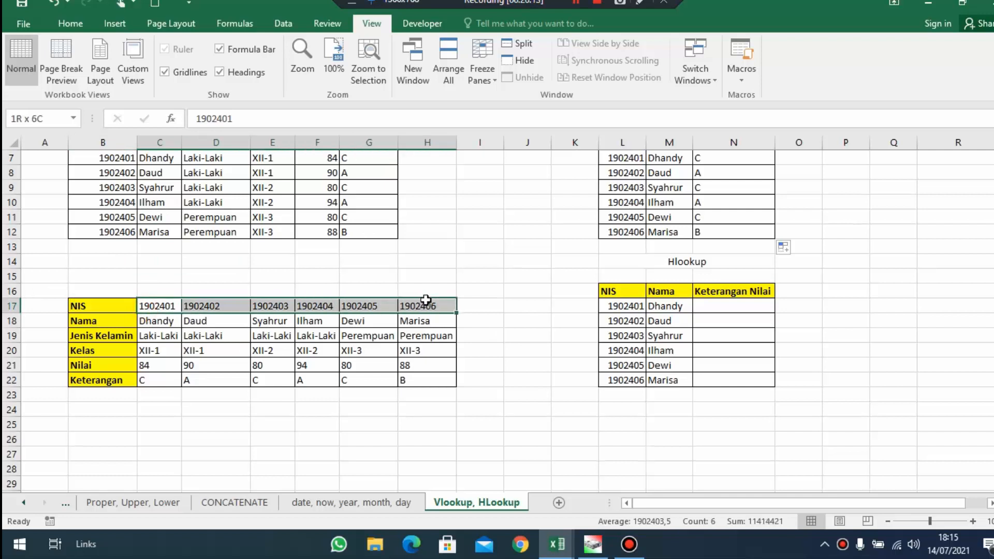
left_click_drag(161, 308, 452, 308)
left_click_drag(86, 306, 89, 381)
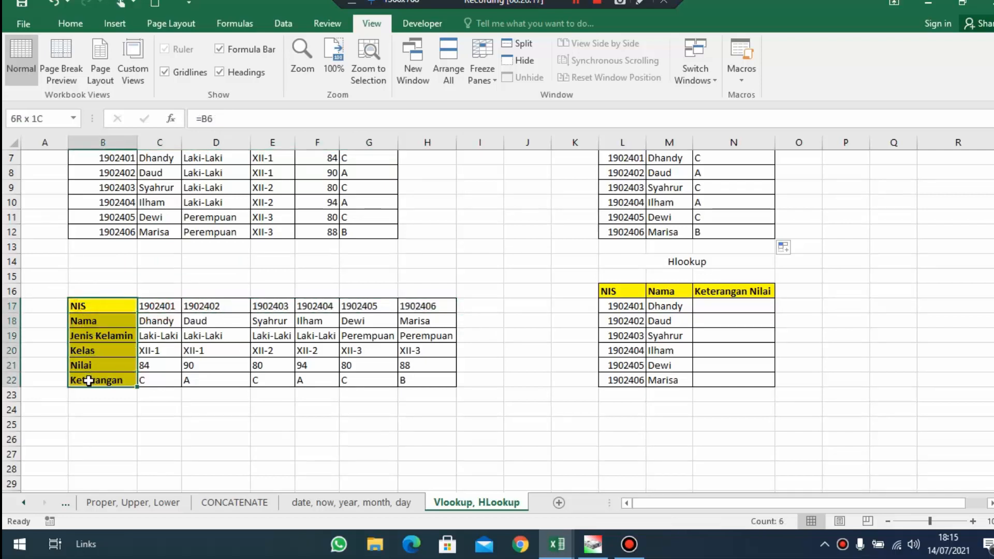
scroll(89, 381, "up", 3)
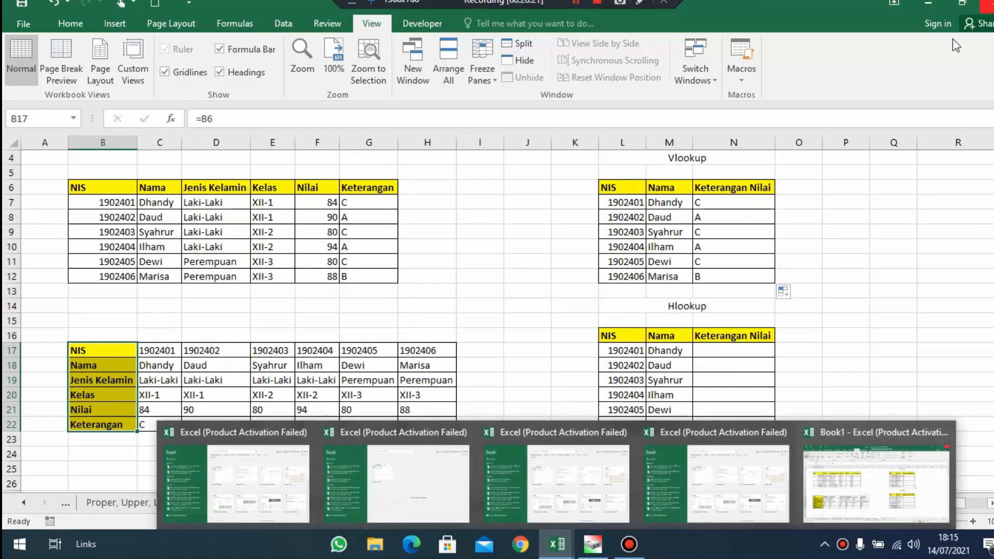
Write an HLOOKUP formula in N17 with lookup value L17, table array C17:H22, row index 6 and range lookup 0
left_click(700, 350)
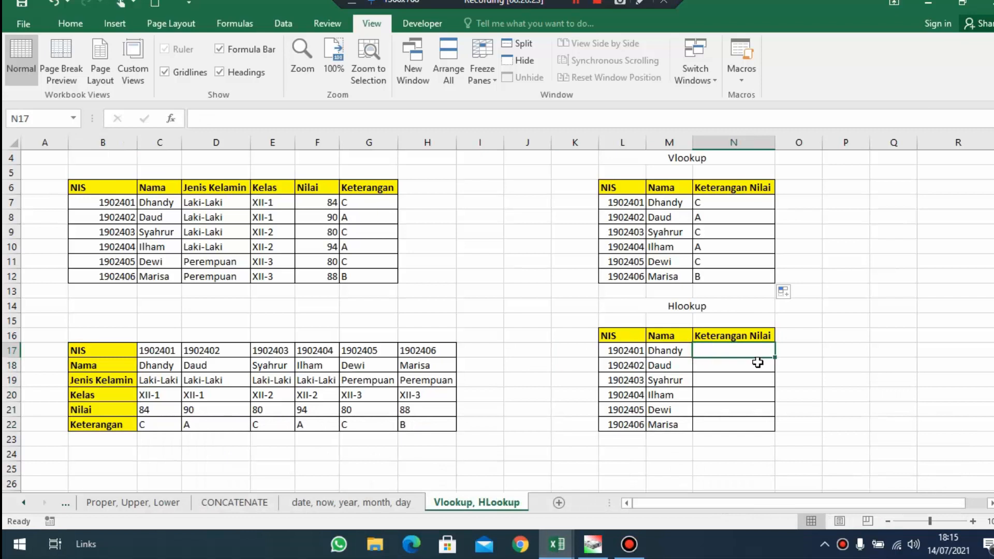
type("=HLOOKUP(")
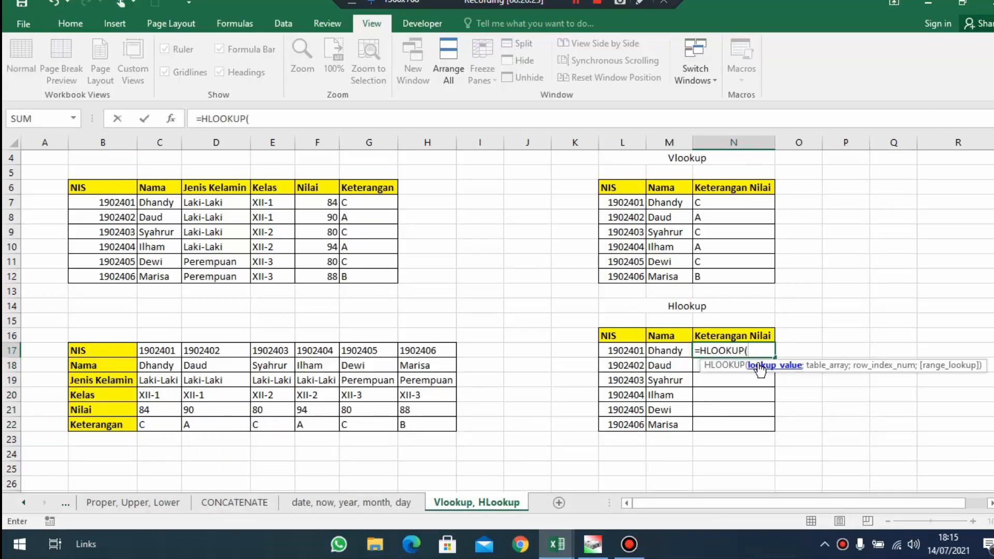
left_click(627, 351)
type(";")
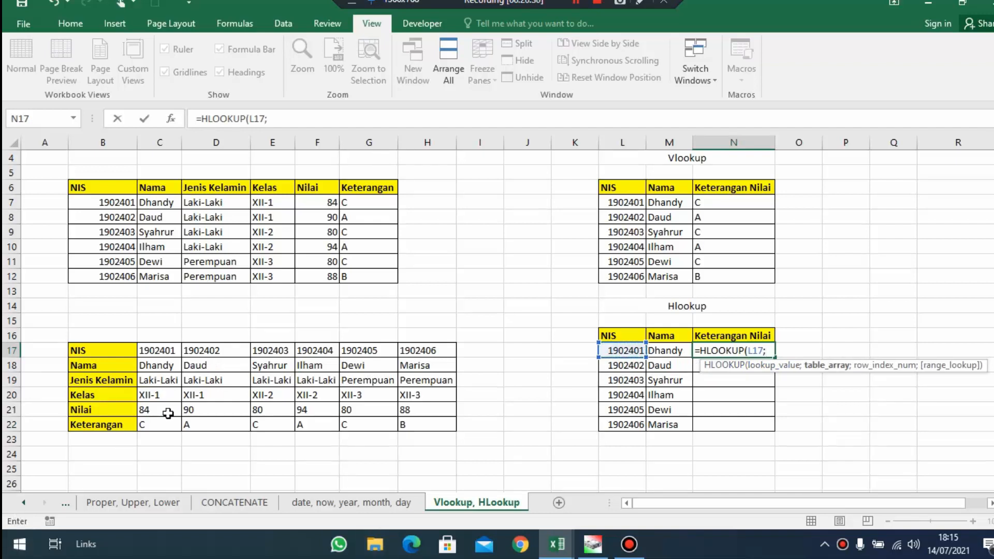
left_click_drag(138, 349, 427, 424)
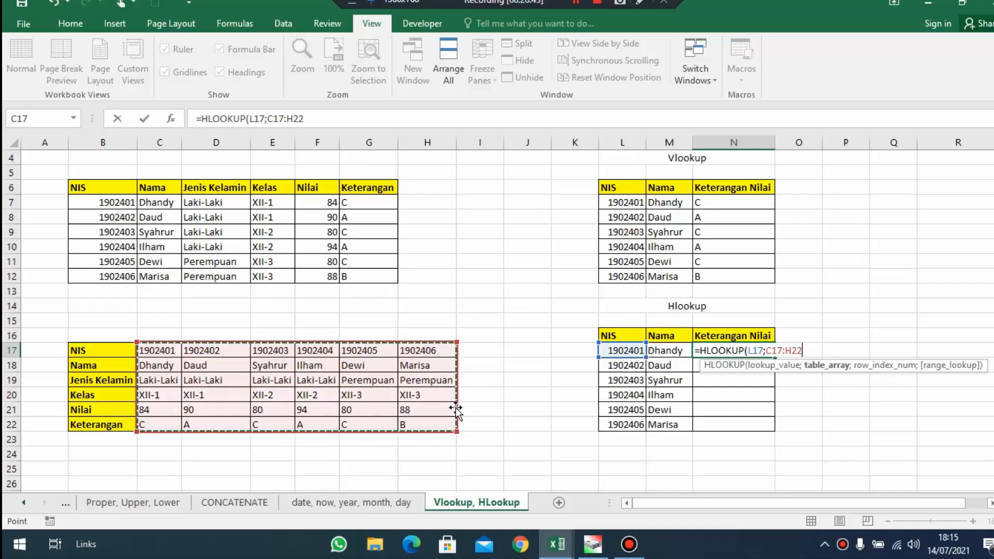
type(";")
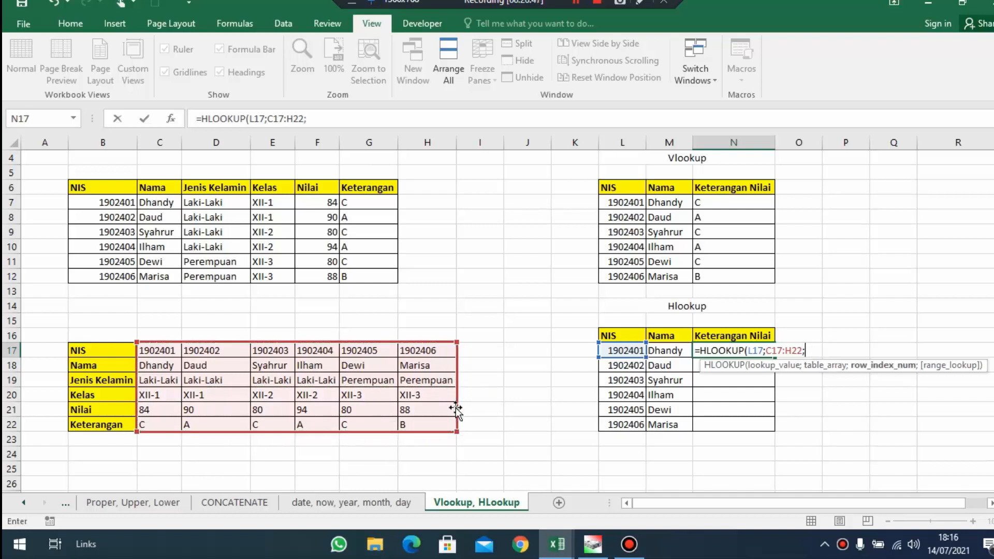
type("6;")
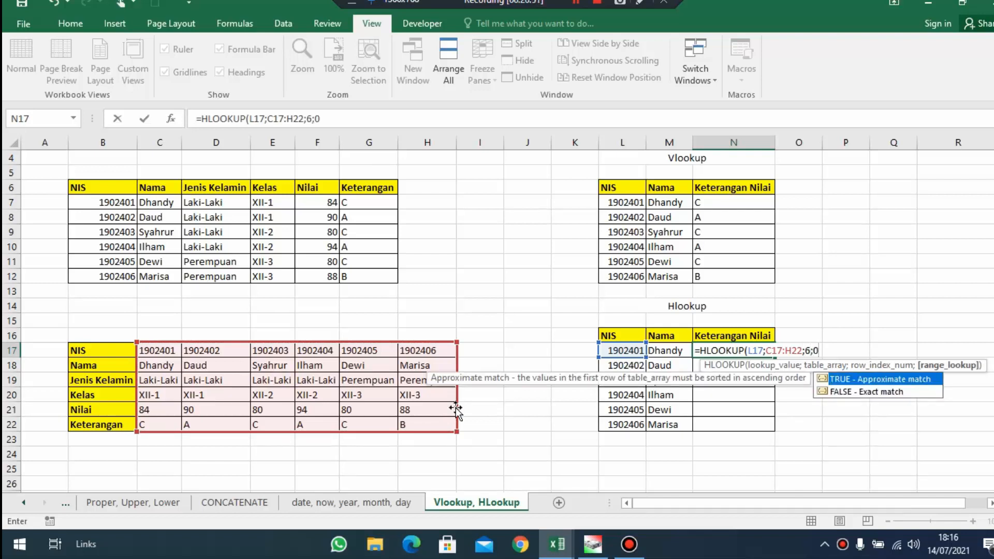
type("0")
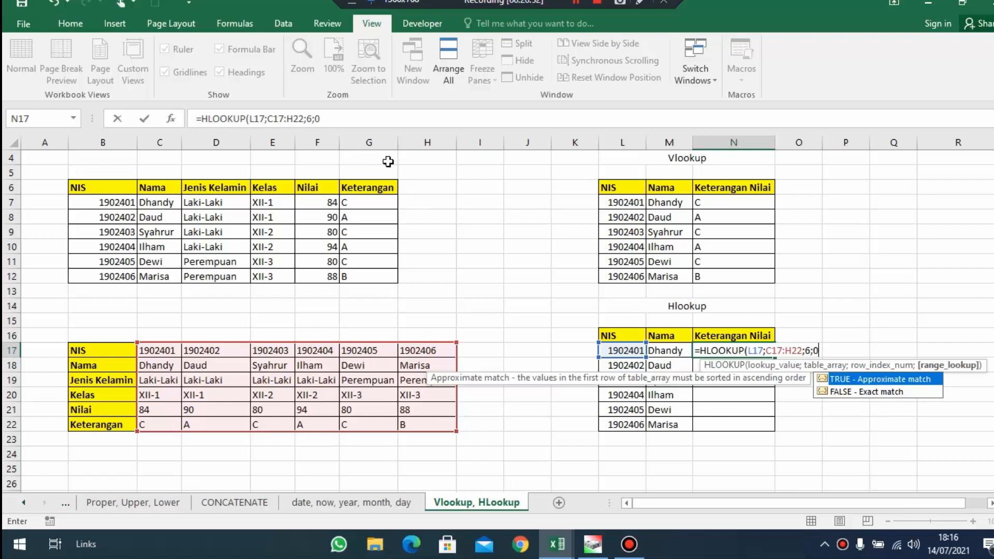
Make the HLOOKUP table array absolute as $C$17:$H$22 and enter the formula in N17
left_click(283, 115)
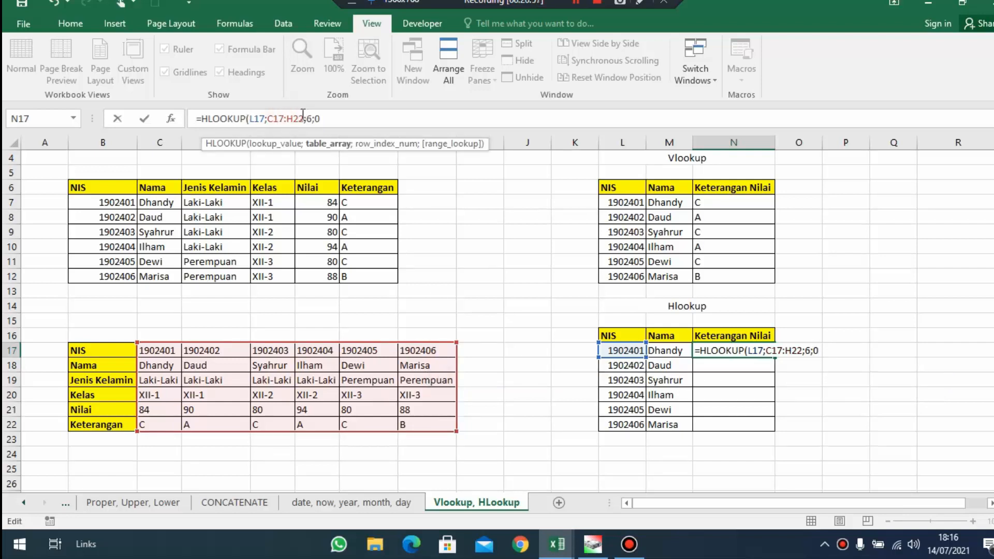
key("F4")
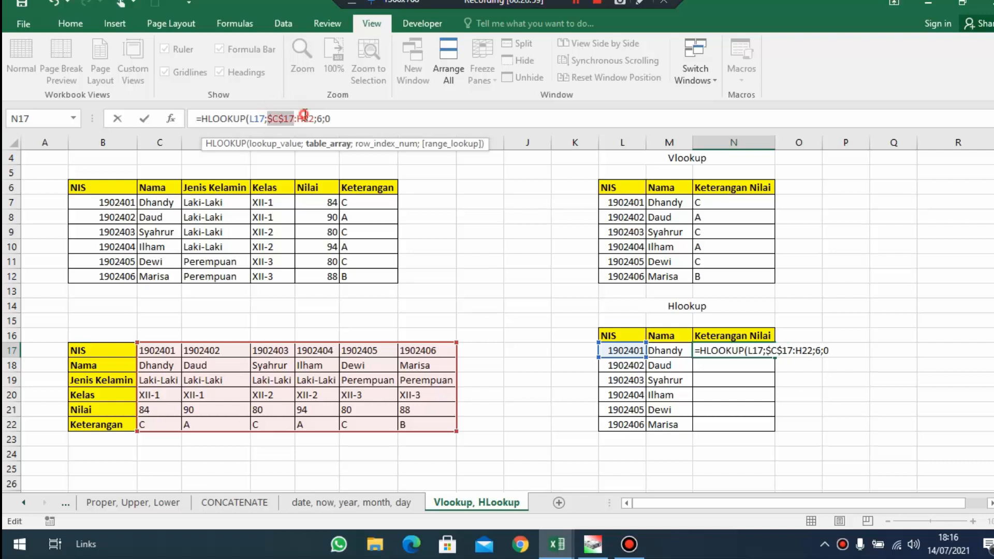
left_click(305, 117)
key("F4")
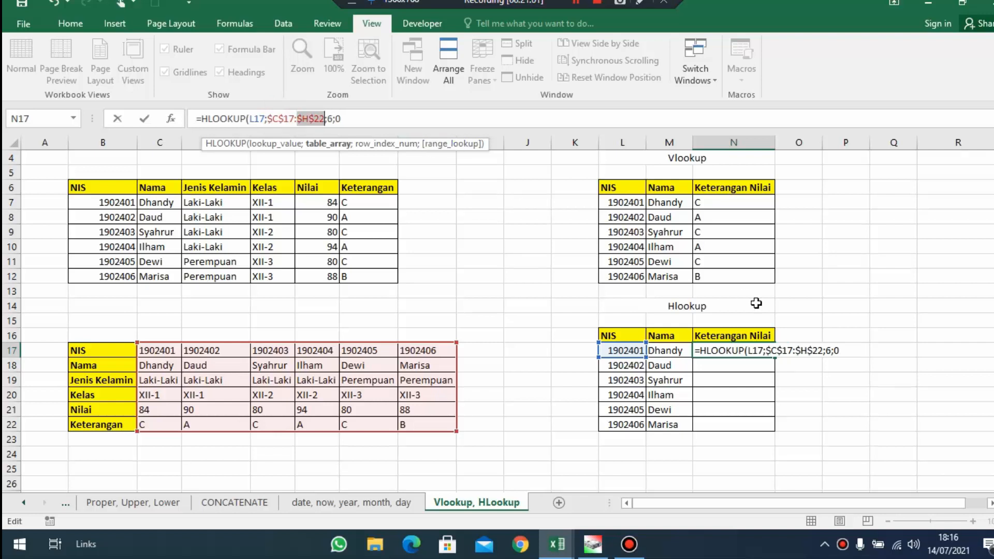
key("Return")
Copy the HLOOKUP formula from N17 down to N22 and check the copied formula in N21
left_click(749, 351)
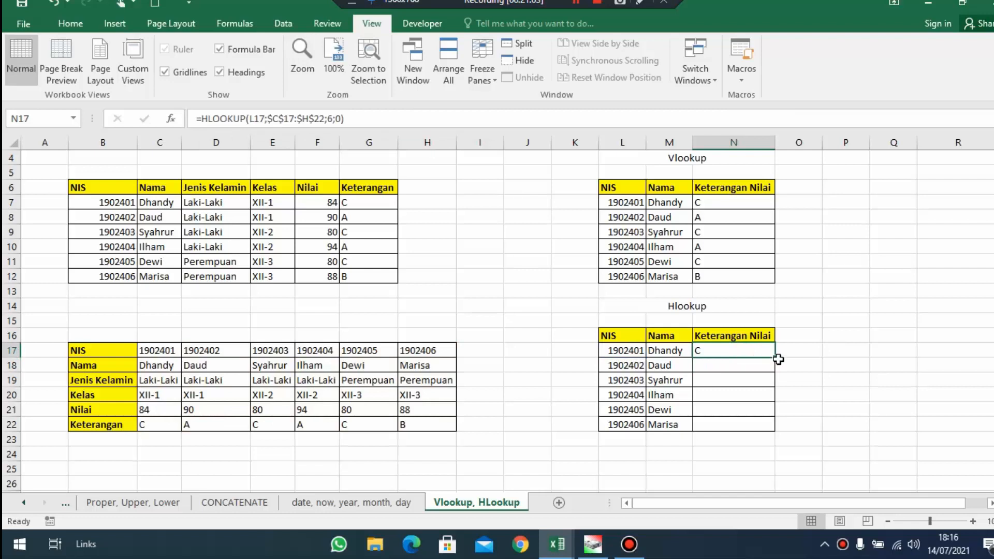
left_click_drag(777, 359, 764, 429)
left_click(756, 410)
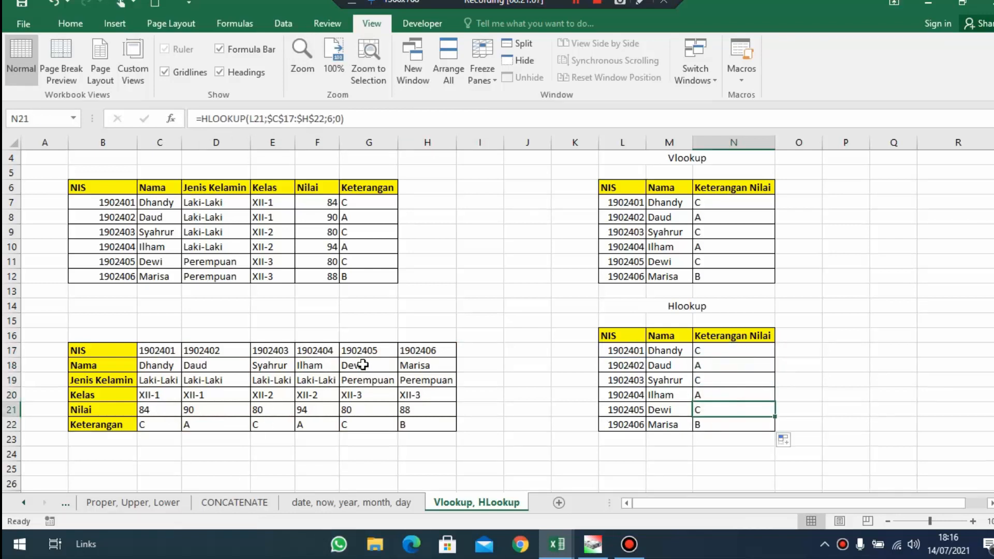
scroll(613, 360, "up", 1)
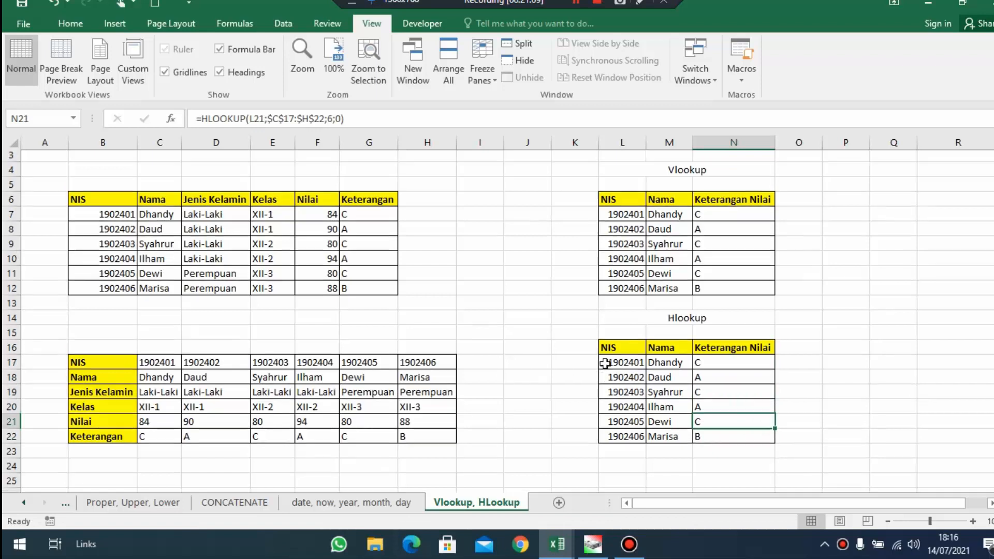
scroll(613, 360, "down", 1)
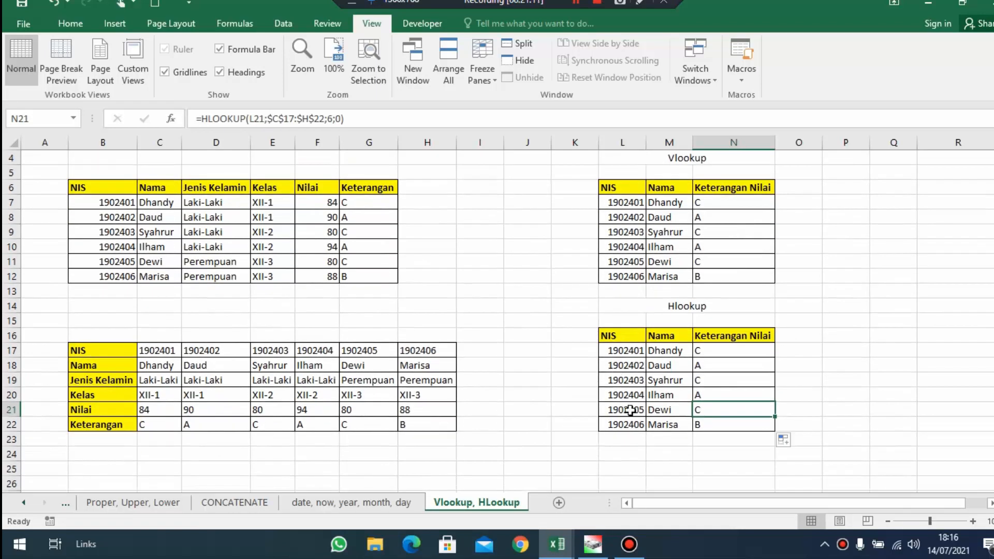